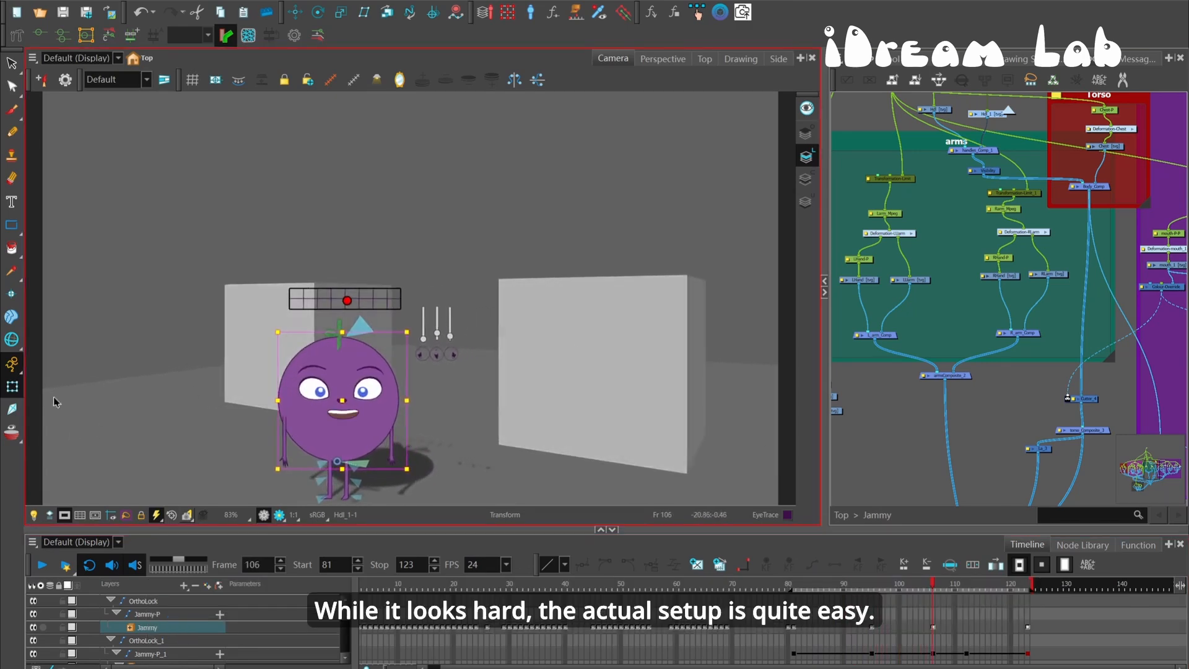
# Step: Pose Jammy with the rotation grid controller at frames 106 and 123, adjust its third slider at frame 123, and return to frame 95
pyautogui.moveTo(347, 302); pyautogui.dragTo(344, 301)
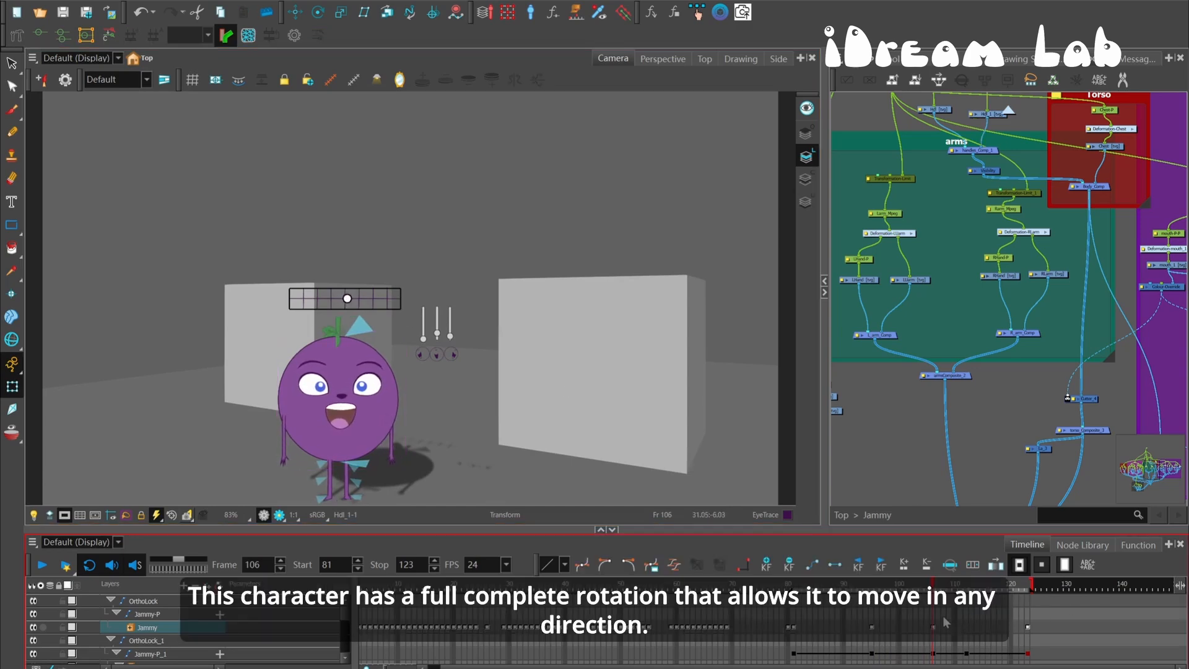
pyautogui.moveTo(933, 586); pyautogui.dragTo(1029, 579)
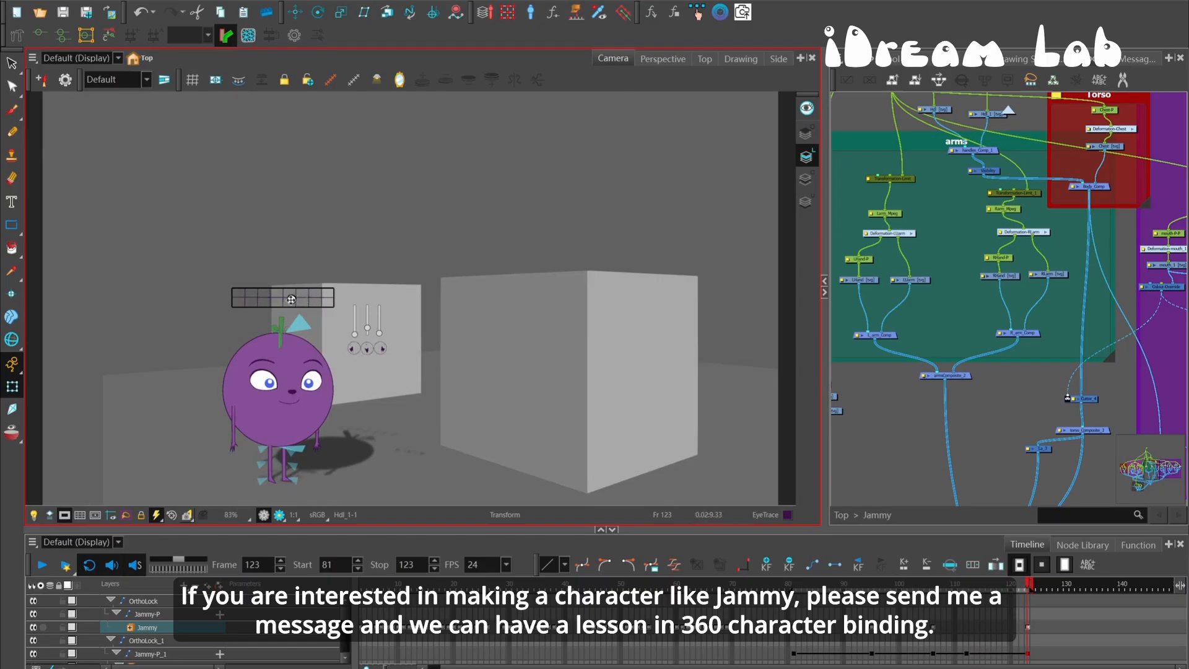
pyautogui.moveTo(291, 300); pyautogui.dragTo(293, 298)
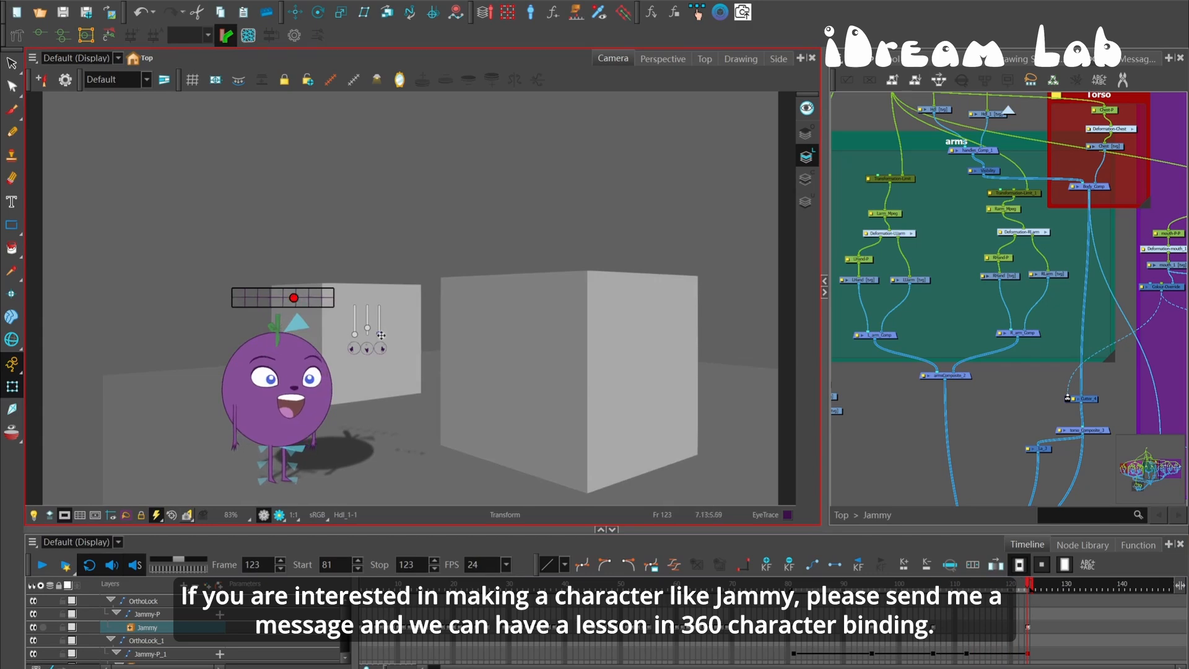
pyautogui.moveTo(381, 338); pyautogui.dragTo(384, 329)
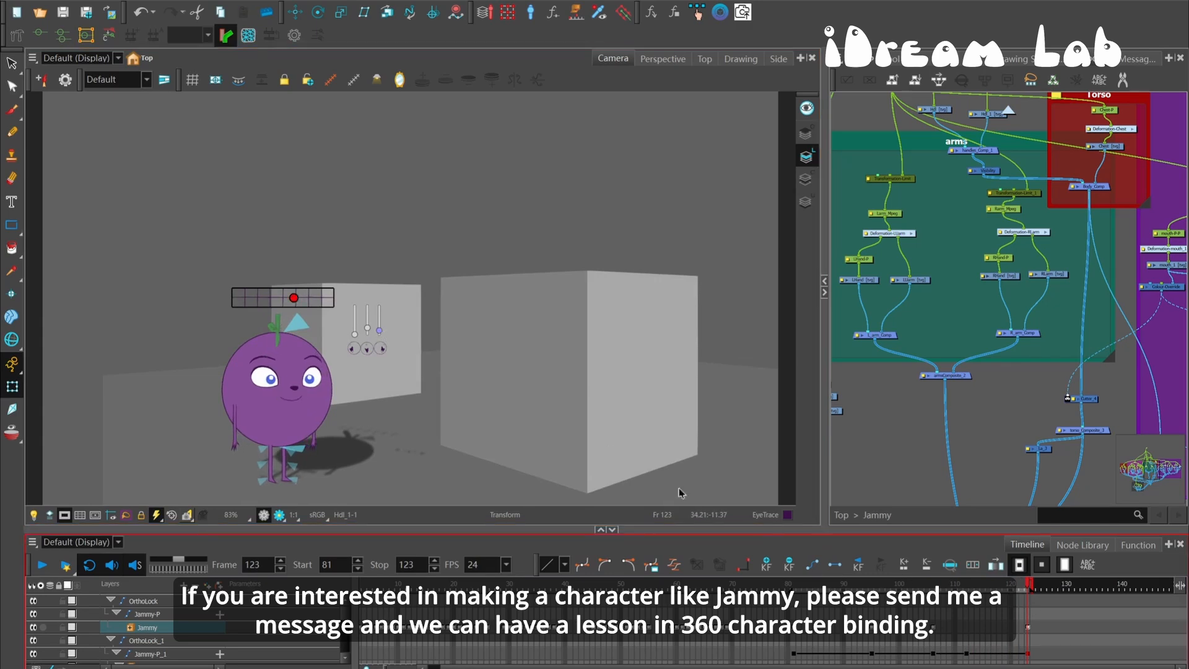
pyautogui.moveTo(1022, 586); pyautogui.dragTo(872, 562)
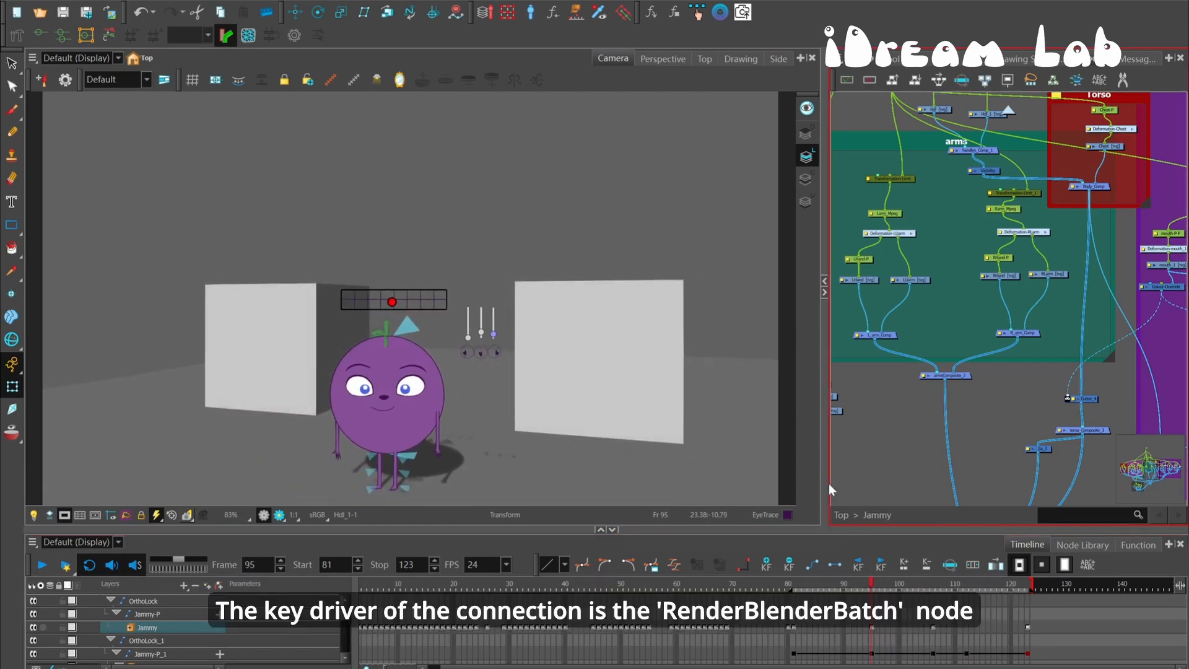
# Step: Leave the Jammy group, find the RenderBlenderBatch node in the top-level node network and examine its layer properties
pyautogui.hotkey('ctrl', 'shift', 'e')
pyautogui.scroll(2, 1113, 254)
pyautogui.moveTo(1114, 255); pyautogui.dragTo(948, 241)
pyautogui.moveTo(1043, 249); pyautogui.dragTo(919, 176)
pyautogui.moveTo(1140, 223); pyautogui.dragTo(1023, 229)
pyautogui.click(943, 227)
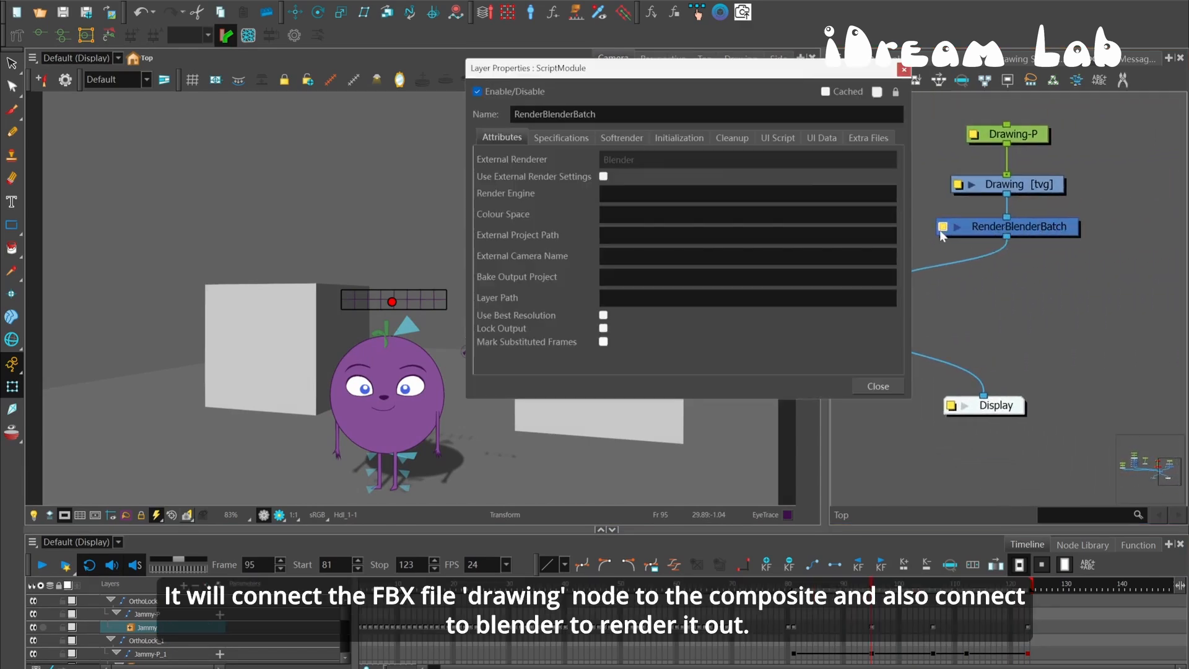
pyautogui.click(904, 70)
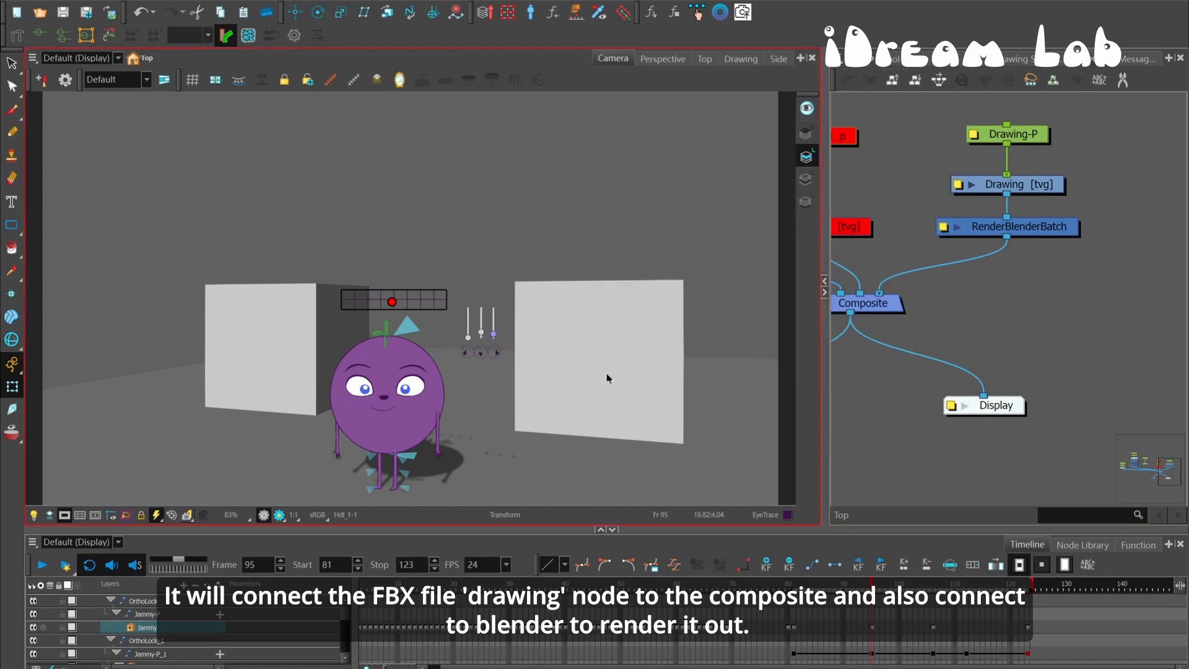
pyautogui.moveTo(888, 358); pyautogui.dragTo(949, 349)
pyautogui.click(508, 531)
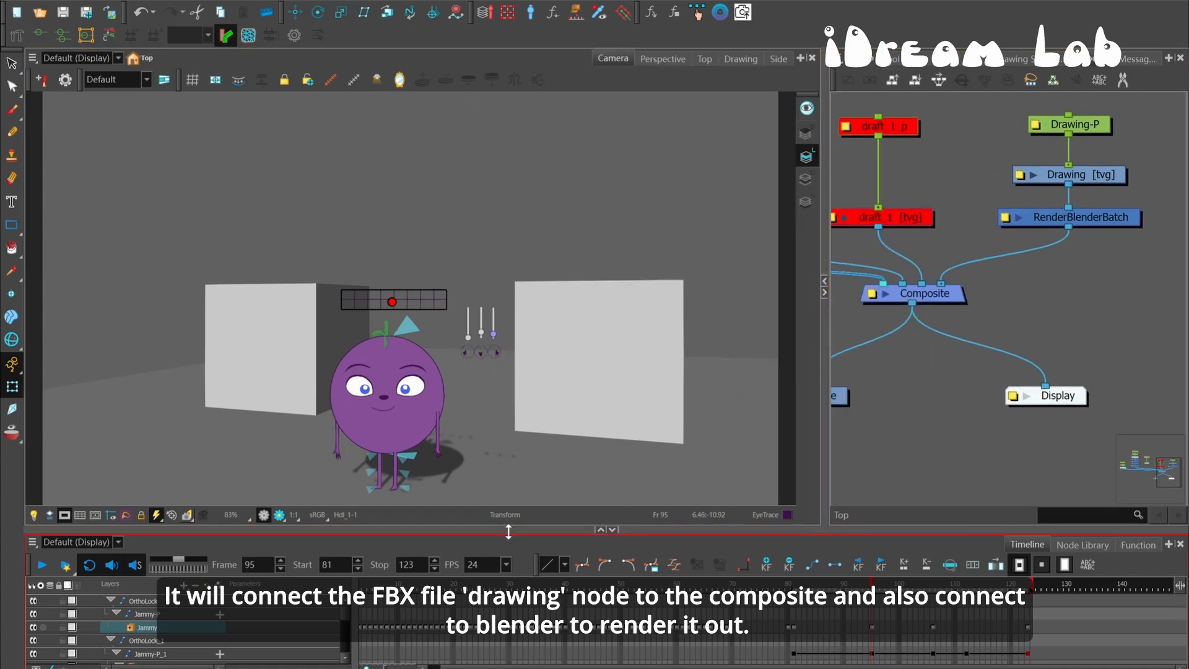
pyautogui.moveTo(509, 530); pyautogui.dragTo(510, 534)
pyautogui.click(521, 476)
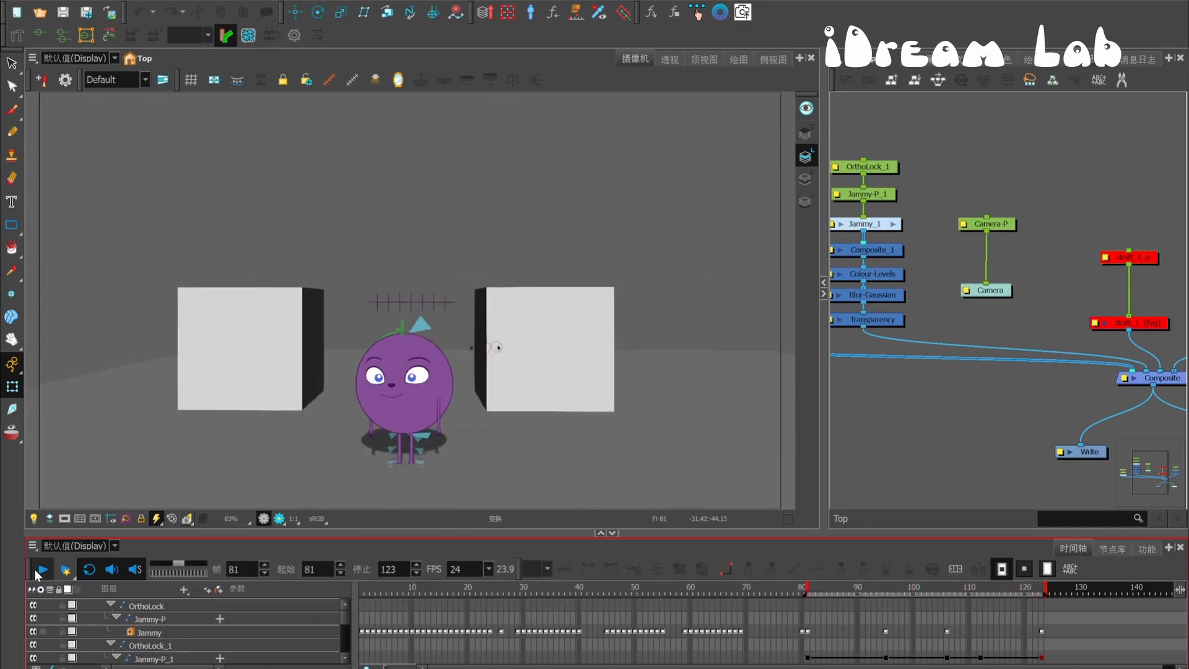
# Step: Show all of the Jammy node's master controllers at frame 81 and nudge its rotation grid controller
pyautogui.click(808, 593)
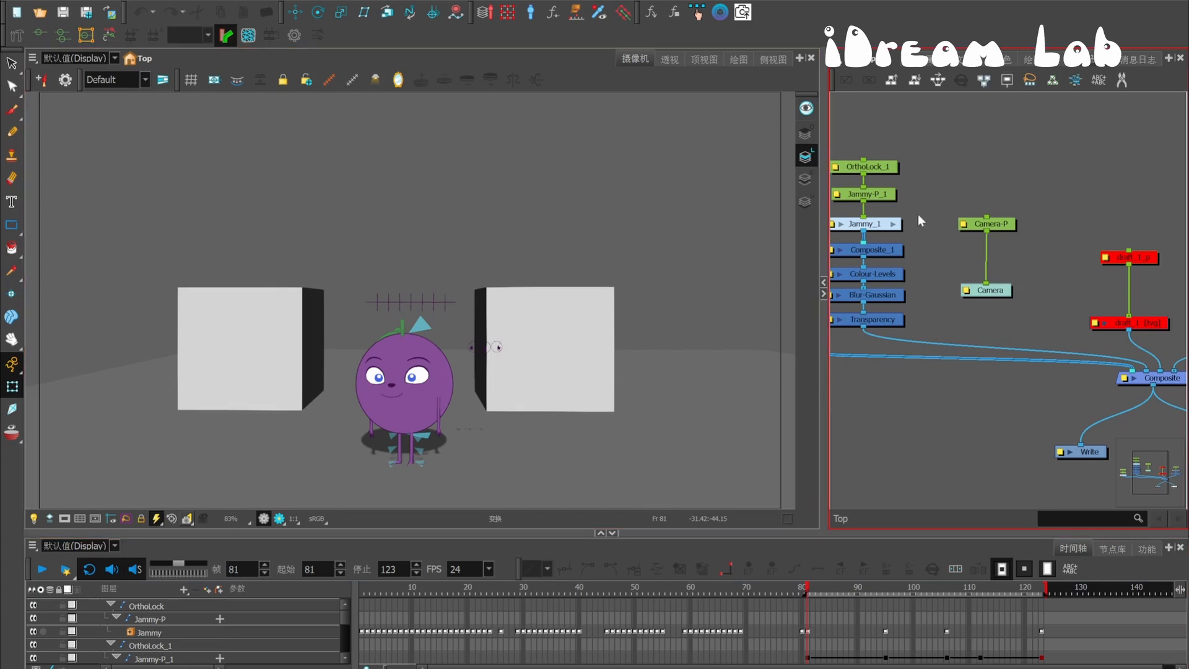
pyautogui.moveTo(929, 271); pyautogui.dragTo(1102, 310)
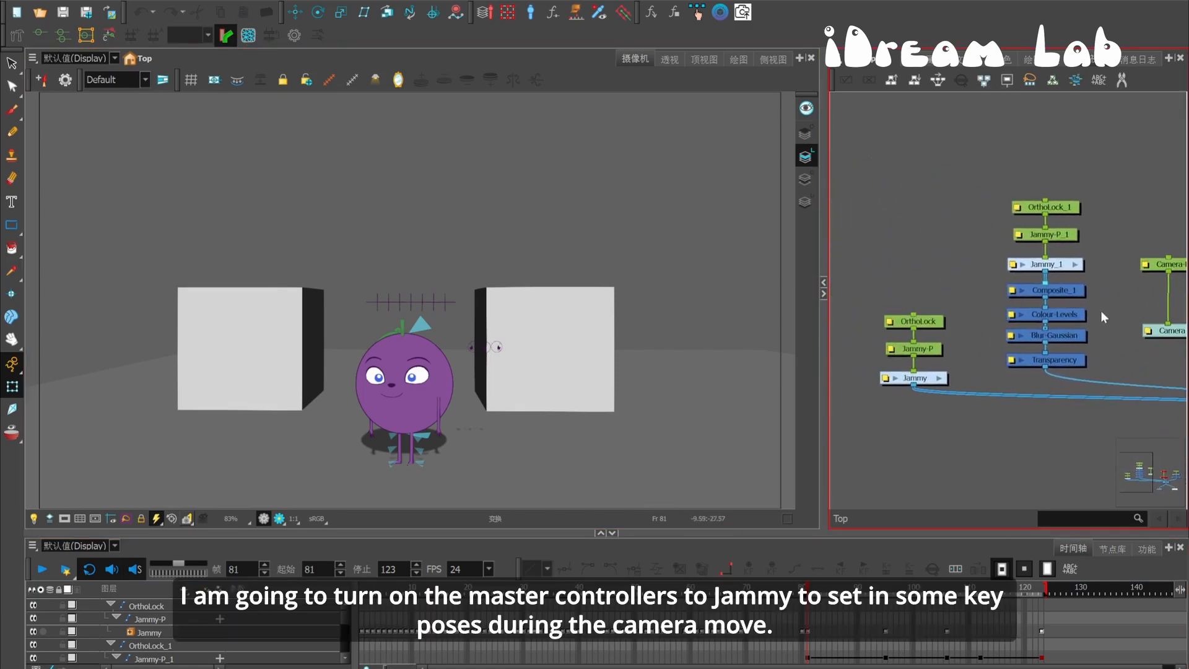
pyautogui.click(922, 383)
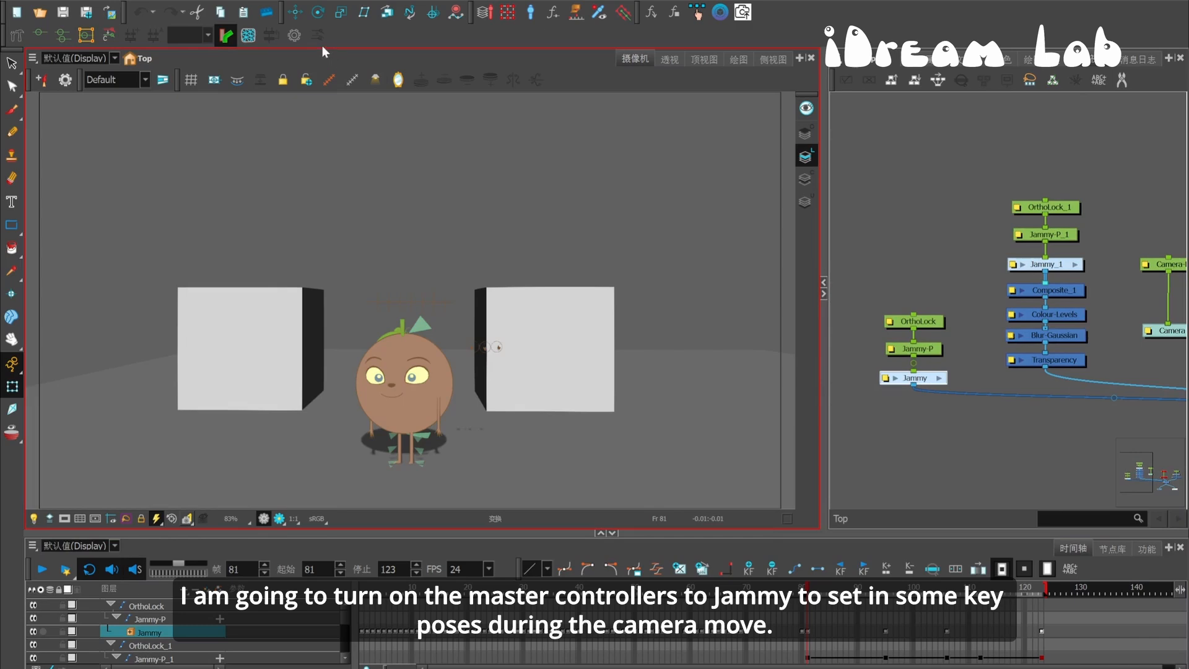
pyautogui.click(600, 15)
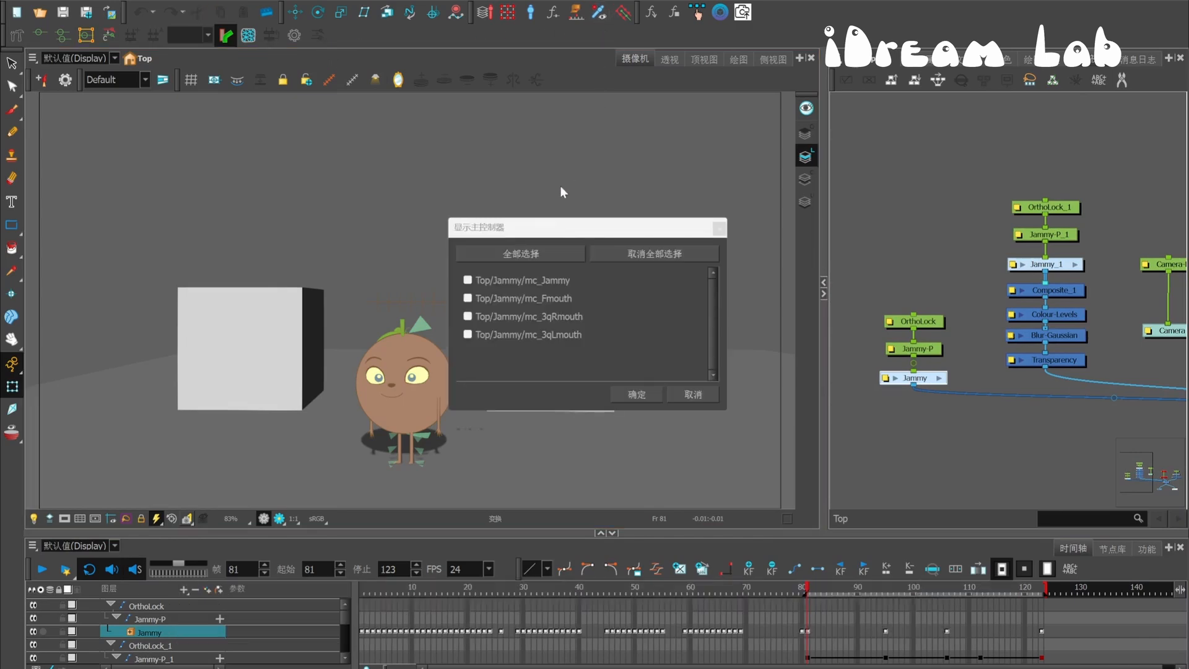
pyautogui.click(526, 259)
pyautogui.click(653, 394)
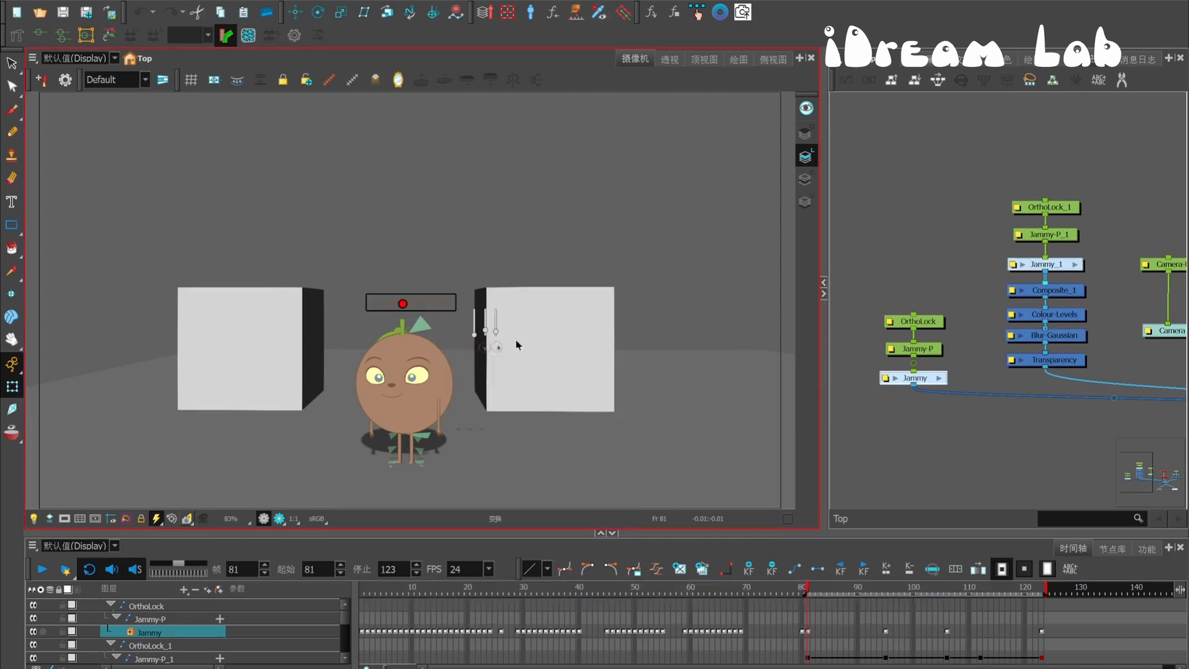
pyautogui.moveTo(401, 303)
pyautogui.mouseDown()
pyautogui.moveTo(420, 307)
pyautogui.moveTo(403, 304)
pyautogui.mouseUp()
# Step: Ease Jammy's frame 95 keyframe with time ratios of about 14.49 left and 22.13 right, and value ratios of 1.56 and 2.34
pyautogui.moveTo(819, 586); pyautogui.dragTo(890, 585)
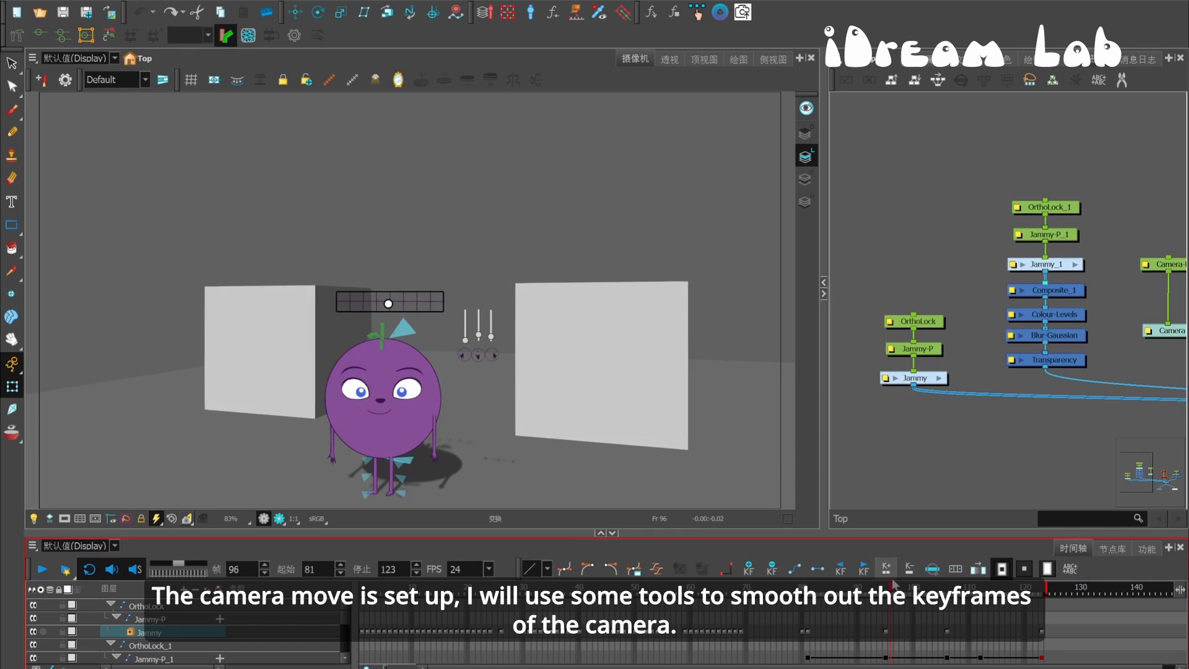
pyautogui.click(887, 588)
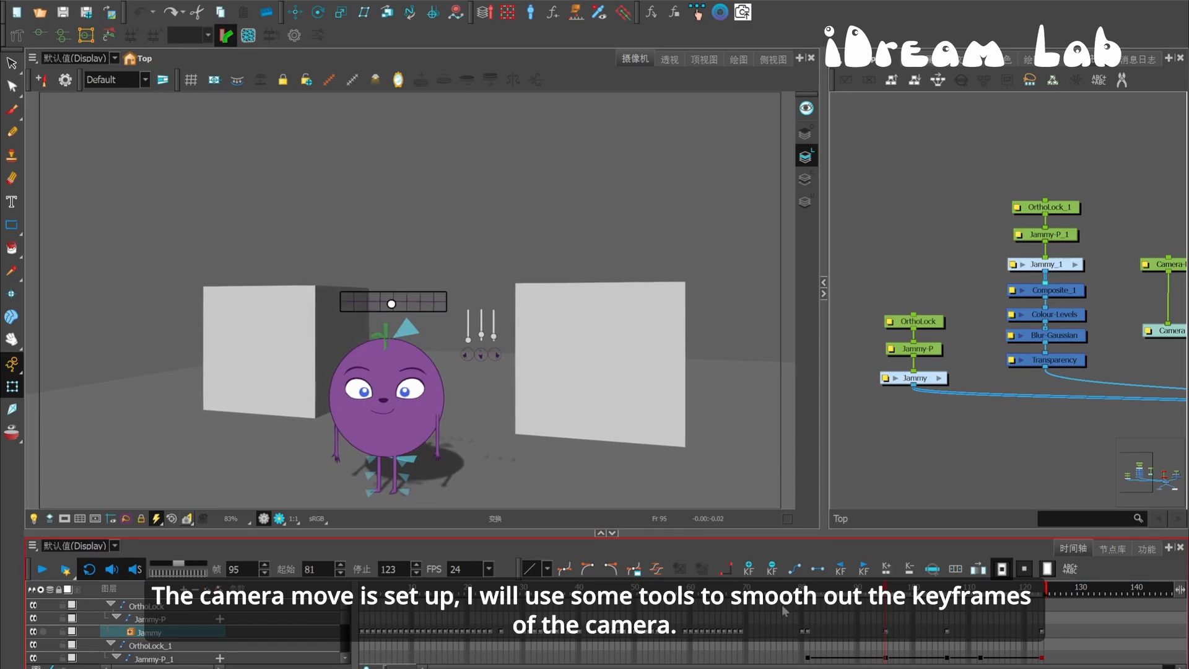
pyautogui.click(655, 569)
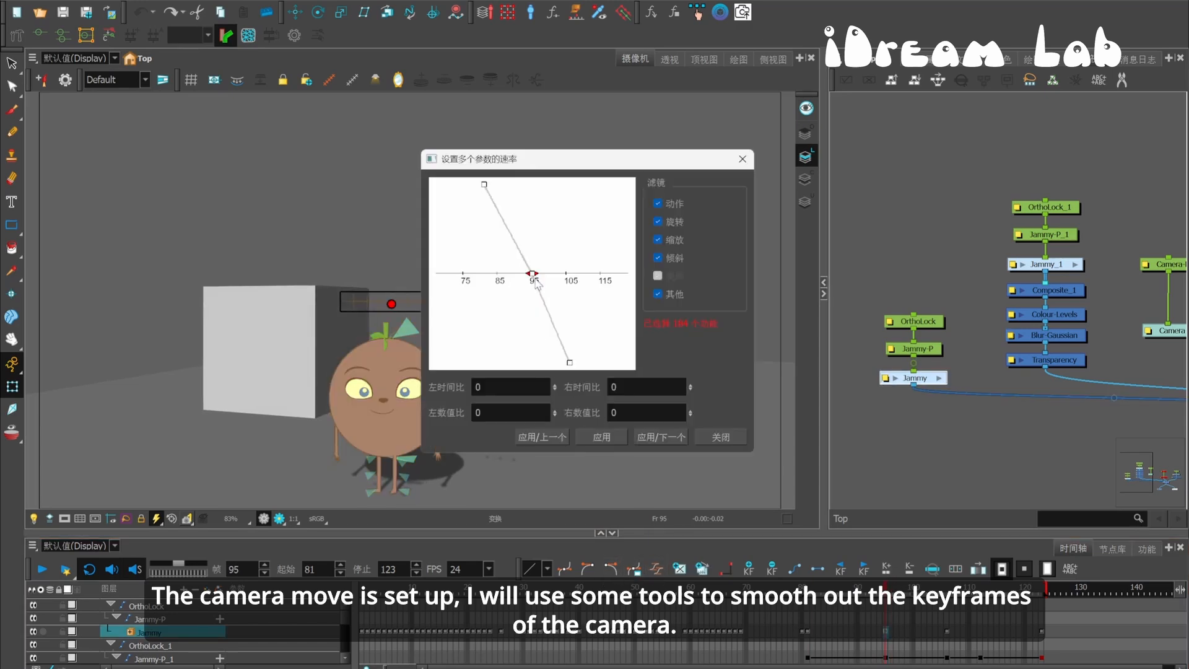
pyautogui.moveTo(530, 275); pyautogui.dragTo(542, 276)
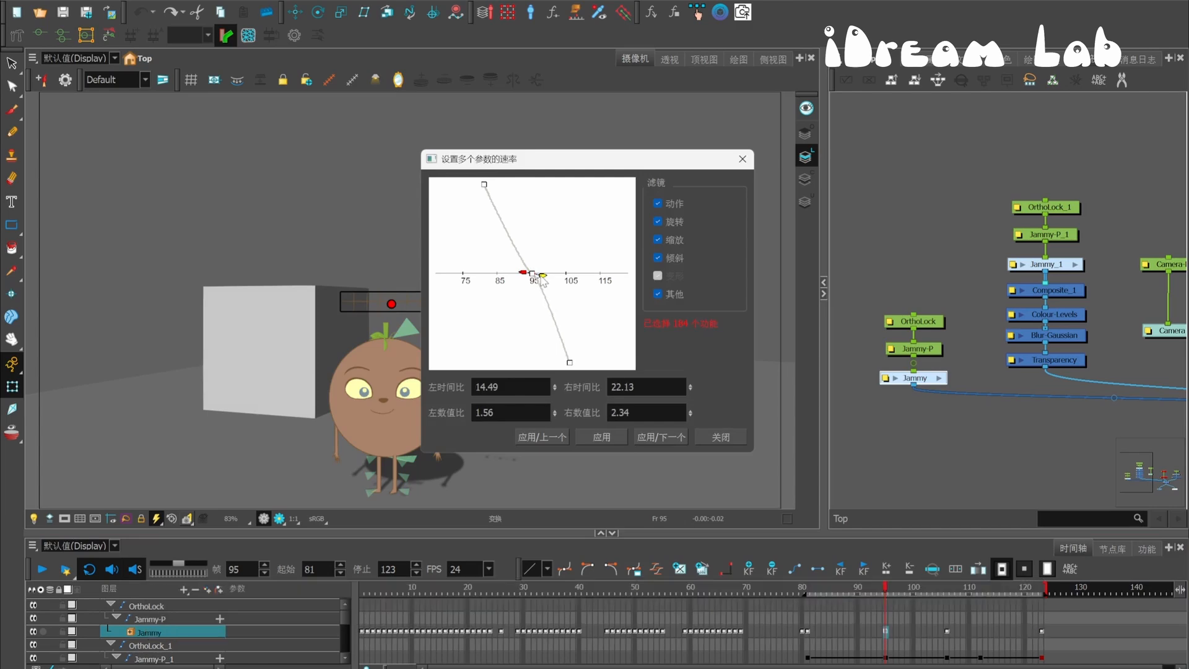
pyautogui.click(656, 437)
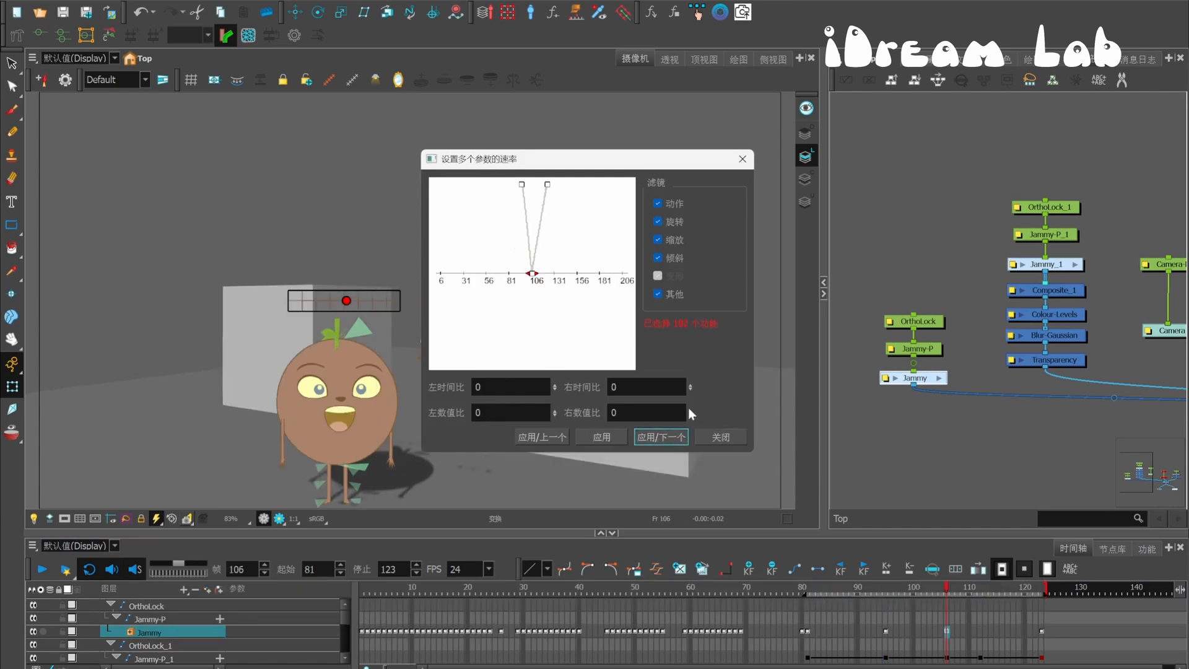
# Step: Ease Jammy's frame 106 keyframe by pulling its handles outward horizontally, apply the easing and close the velocity settings
pyautogui.moveTo(531, 276); pyautogui.dragTo(544, 273)
pyautogui.click(679, 442)
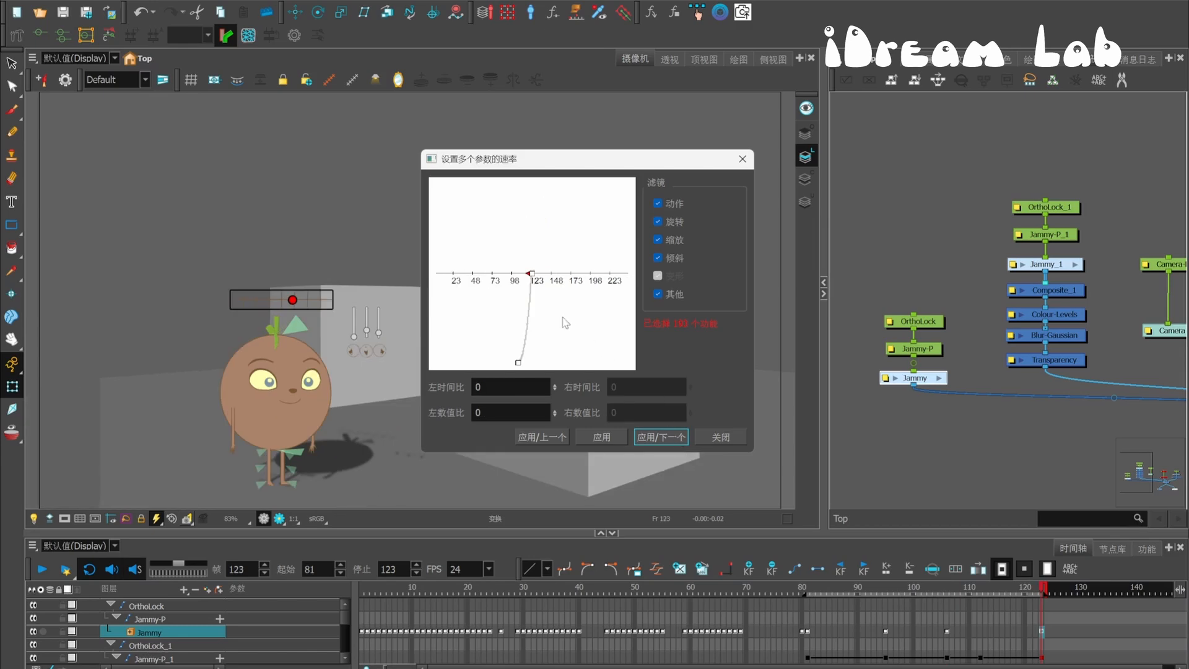
pyautogui.click(743, 159)
# Step: Add a Jammy key pose at frame 115 with the rotation grid controller and scrub through the motion up to it
pyautogui.moveTo(838, 589); pyautogui.dragTo(997, 579)
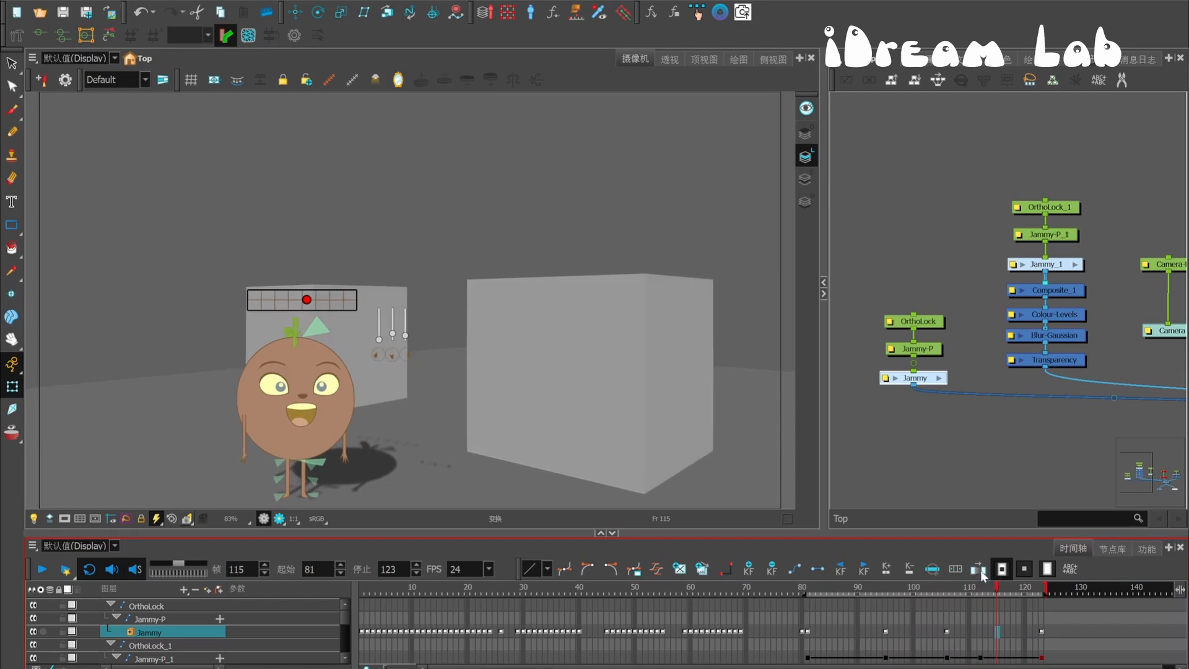
pyautogui.click(307, 300)
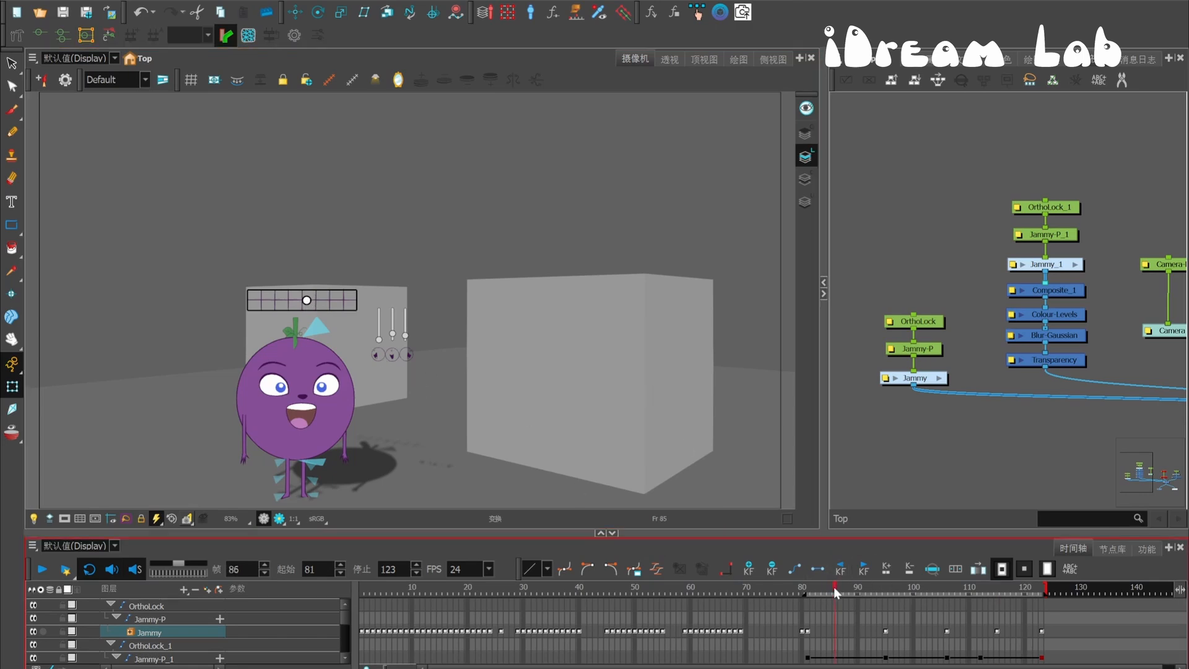
pyautogui.moveTo(828, 588); pyautogui.dragTo(1002, 606)
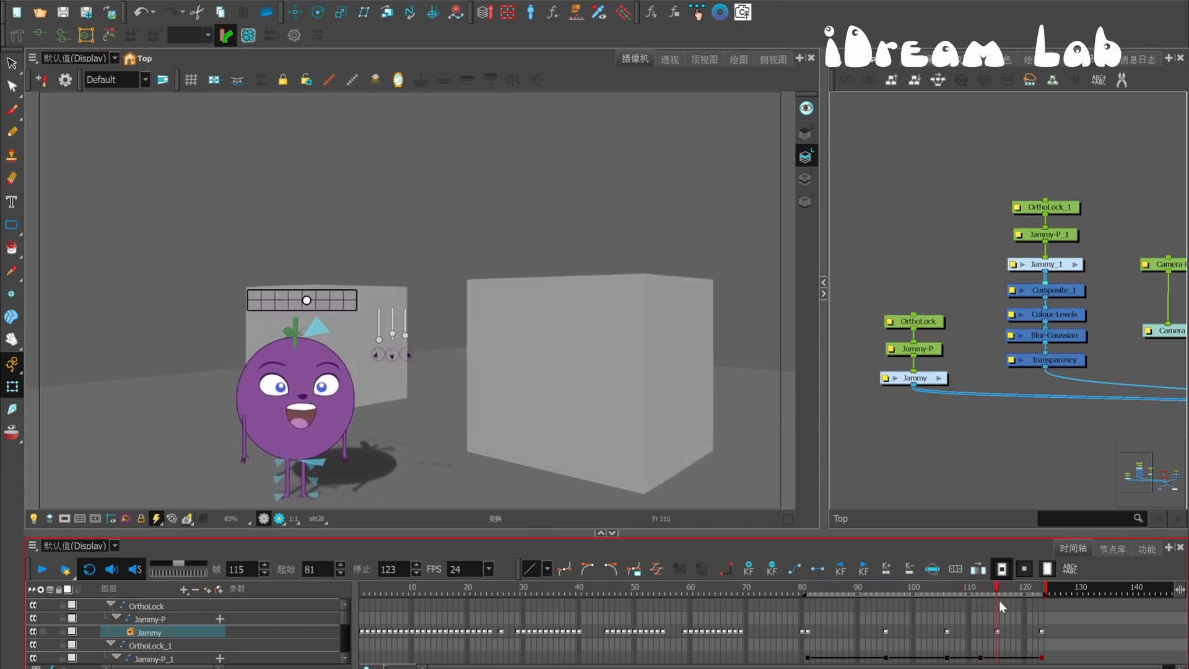
# Step: Ease Jammy's frame 115 keyframe with time ratios of about 17.39 left and 53.8 right, and value ratios of 18.75 and 40.62
pyautogui.click(998, 632)
pyautogui.click(657, 568)
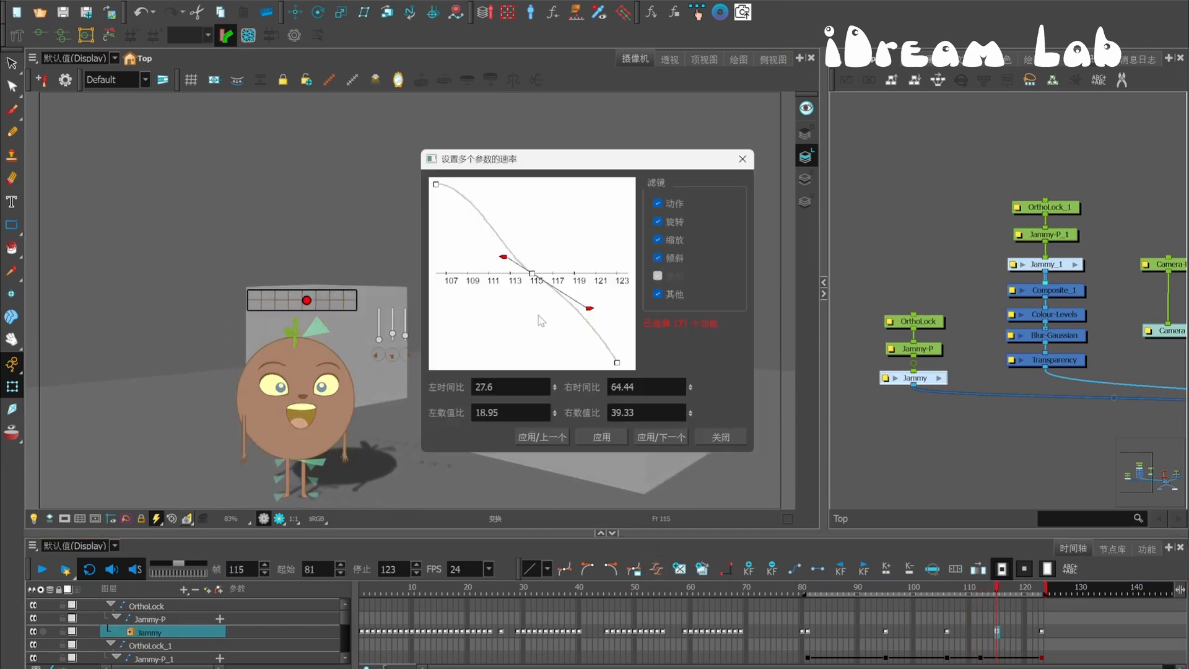
pyautogui.moveTo(592, 312); pyautogui.dragTo(582, 313)
pyautogui.moveTo(506, 260); pyautogui.dragTo(514, 256)
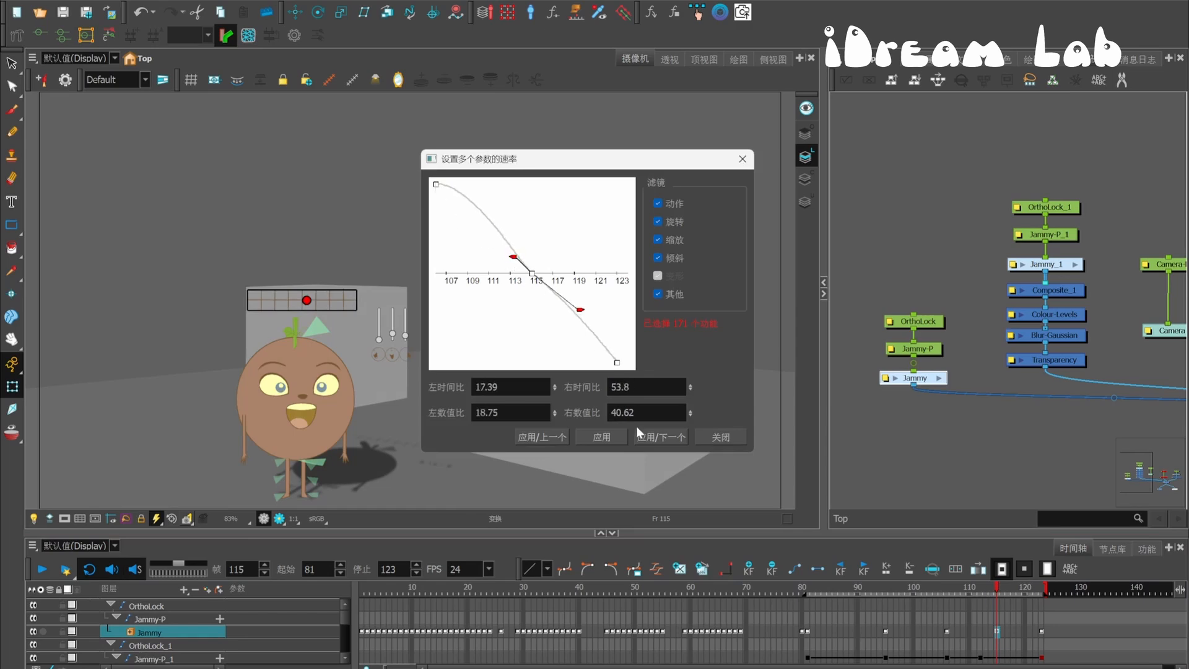
pyautogui.click(552, 435)
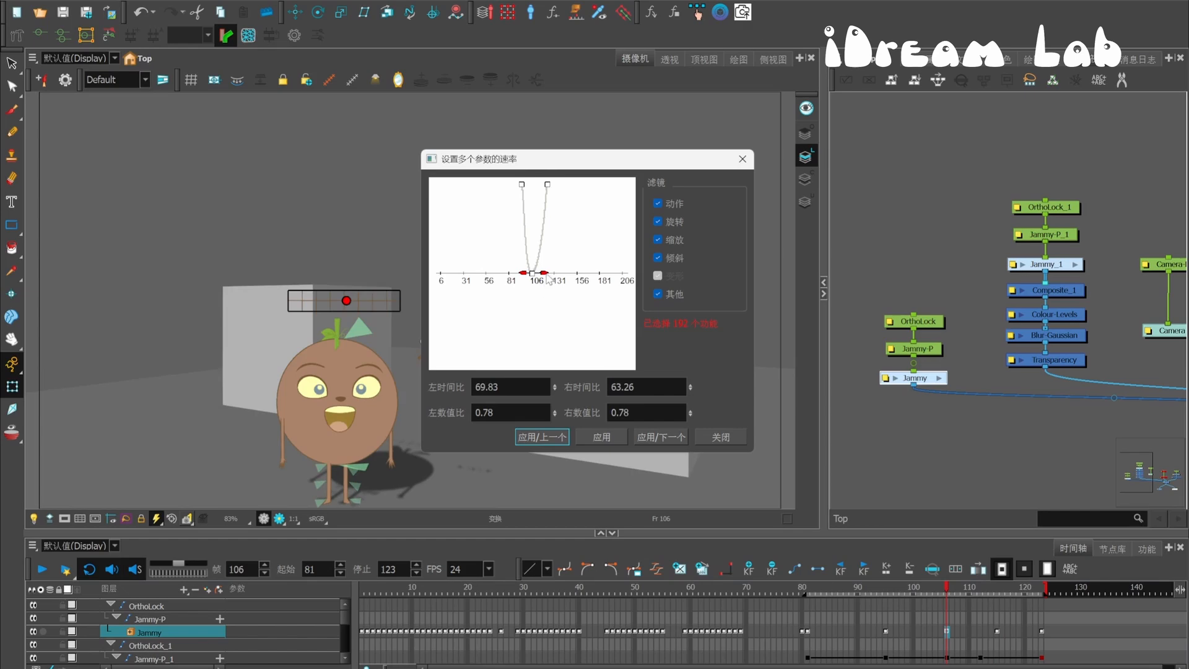
# Step: Shorten the right easing handle of Jammy's frame 106 keyframe, apply it, close the velocity settings and scrub to frame 97
pyautogui.moveTo(546, 274); pyautogui.dragTo(541, 273)
pyautogui.click(679, 438)
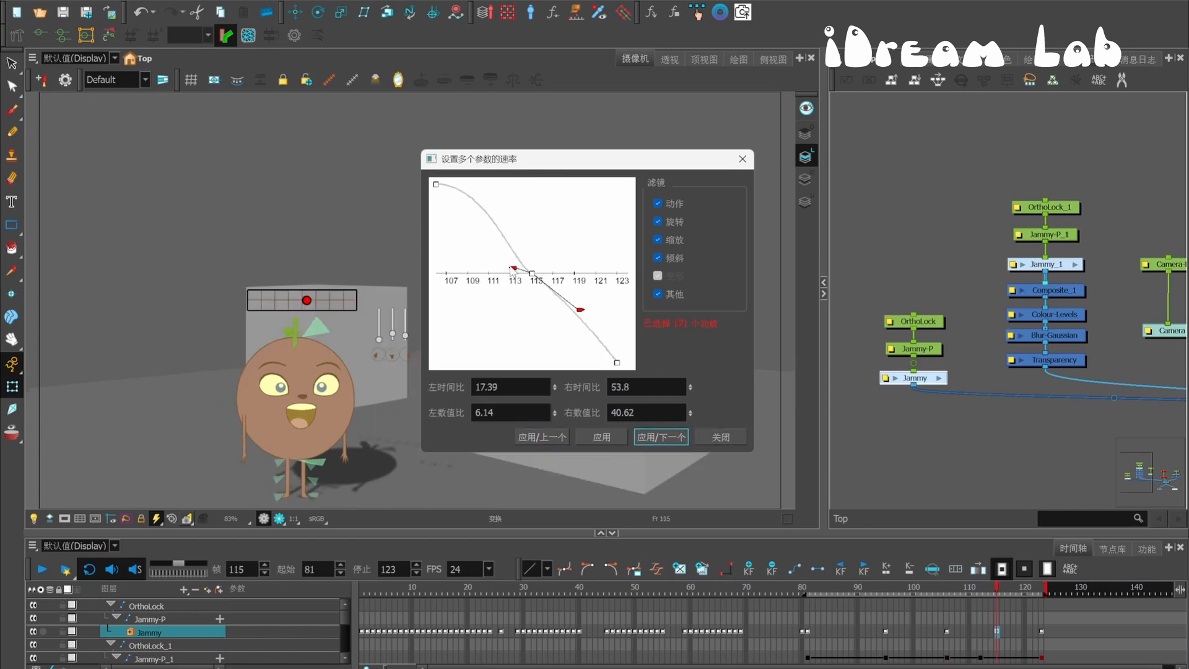
pyautogui.click(742, 159)
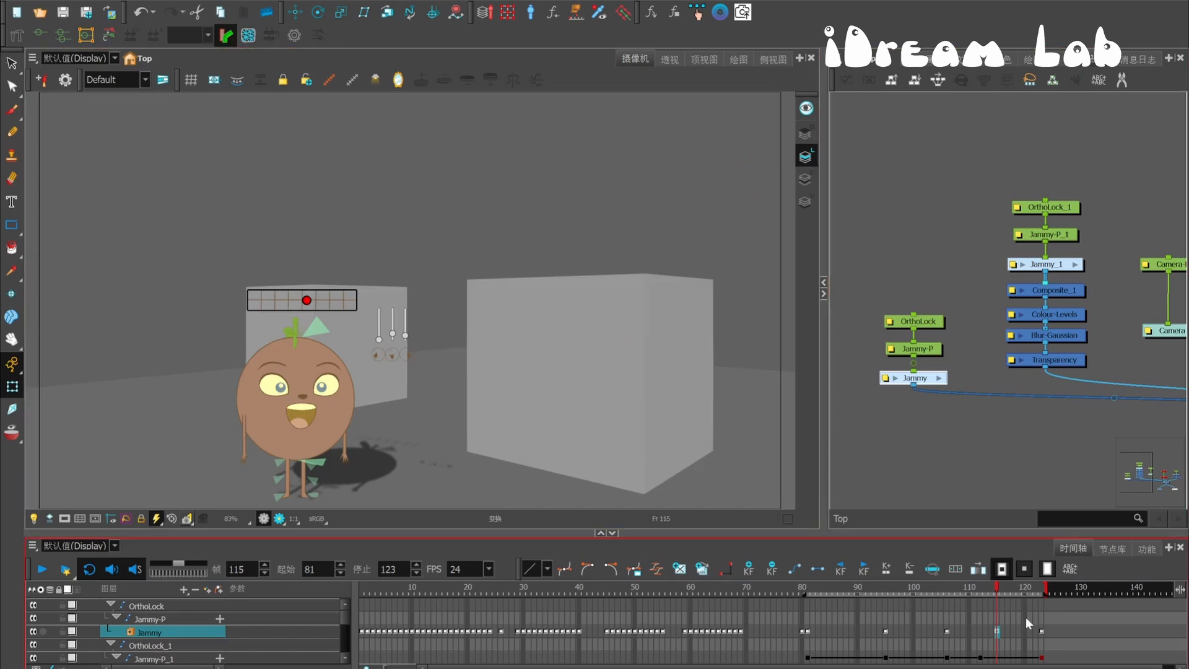
pyautogui.moveTo(835, 585); pyautogui.dragTo(896, 579)
pyautogui.click(396, 369)
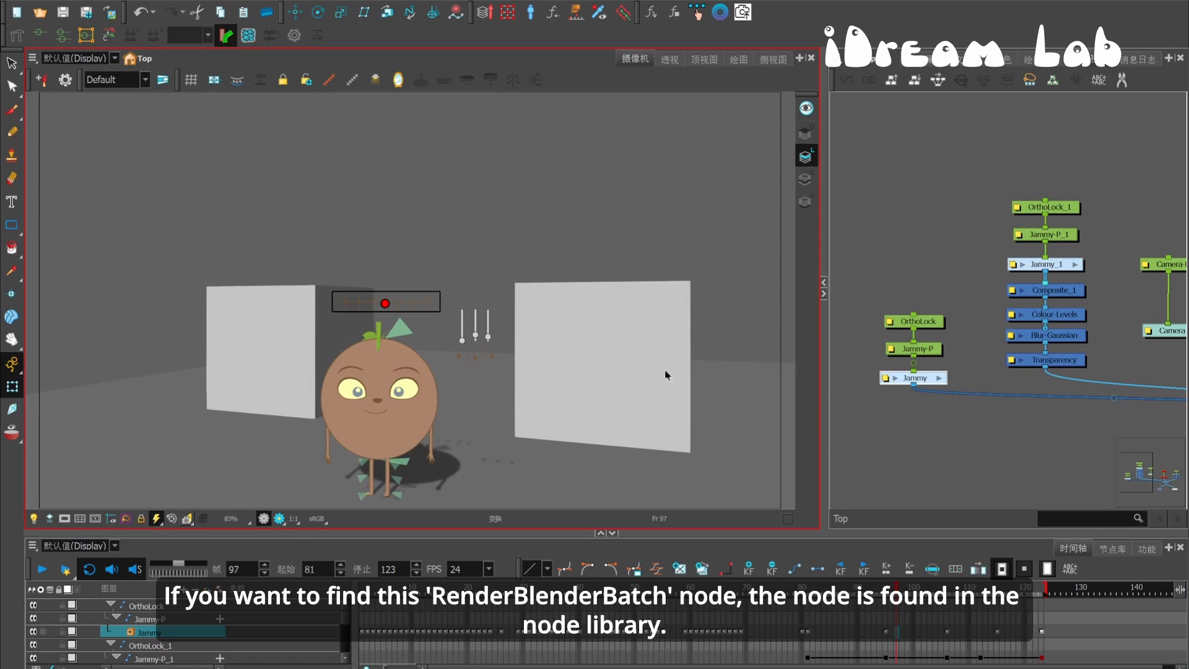
# Step: Add a second RenderBlenderBatch node from the node library's 3D category below the existing one, and delete it again
pyautogui.moveTo(1155, 308); pyautogui.dragTo(979, 265)
pyautogui.moveTo(1112, 270); pyautogui.dragTo(880, 241)
pyautogui.moveTo(979, 245); pyautogui.dragTo(924, 248)
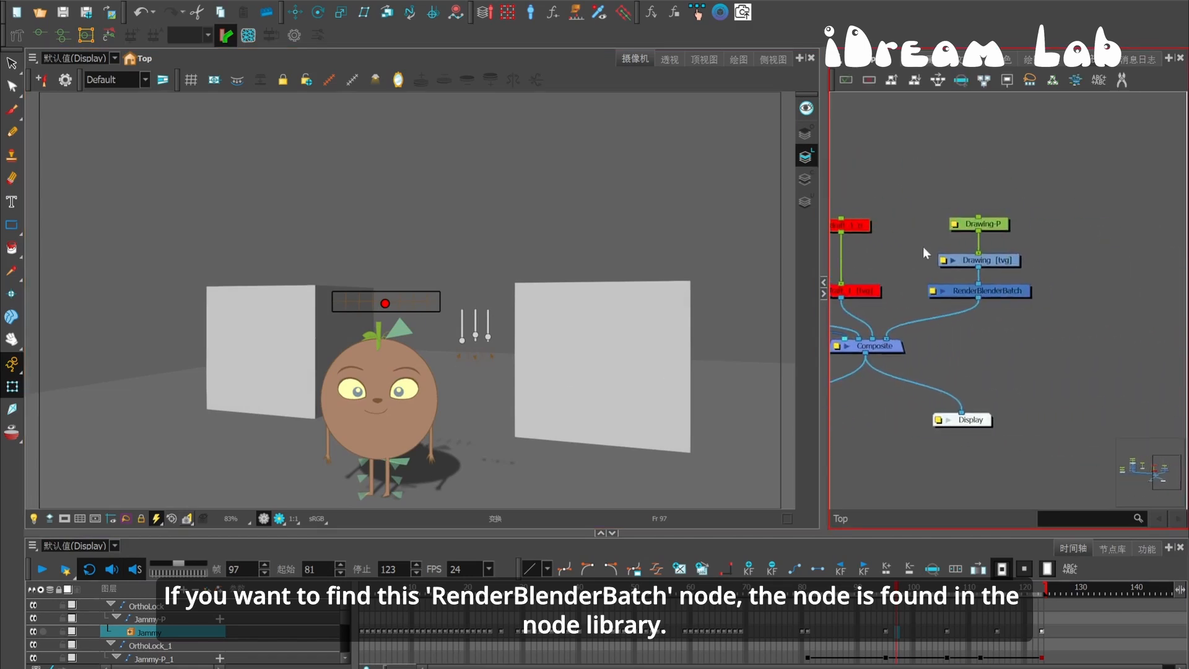
pyautogui.scroll(3, 959, 266)
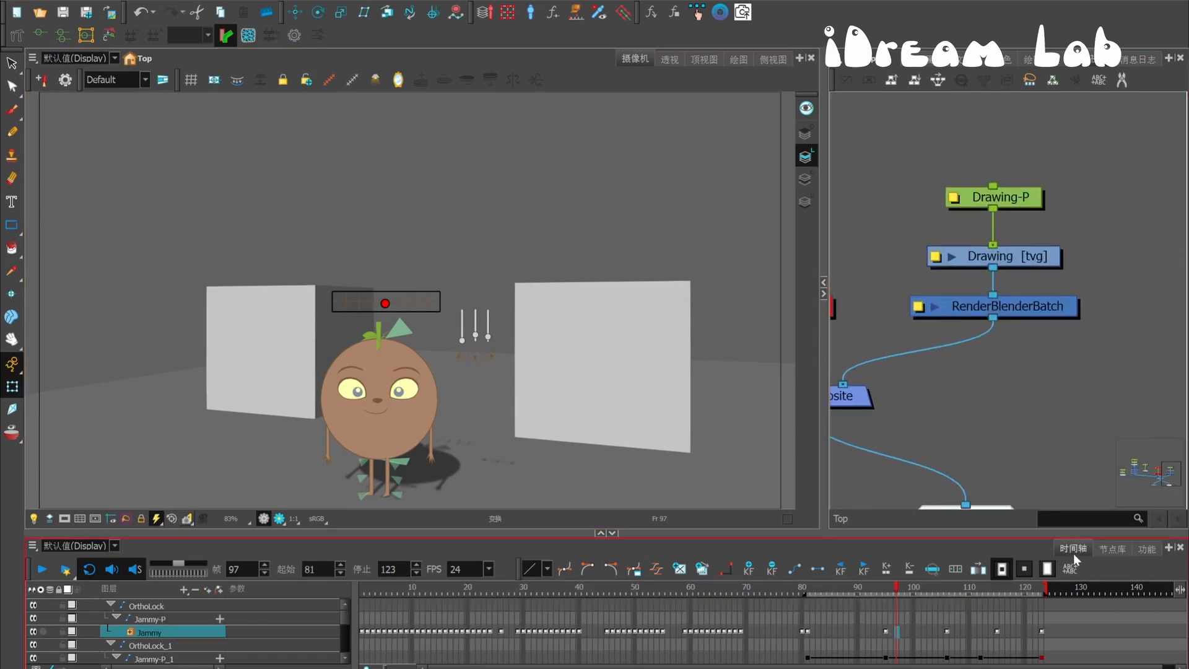
pyautogui.click(1112, 549)
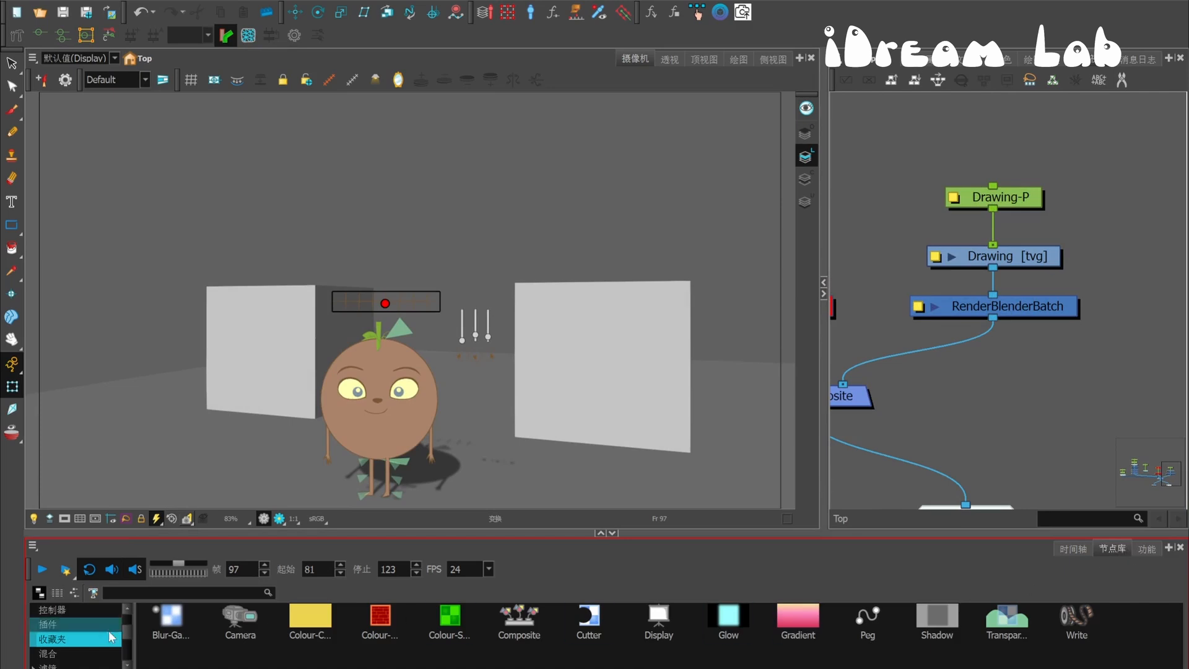
pyautogui.click(44, 609)
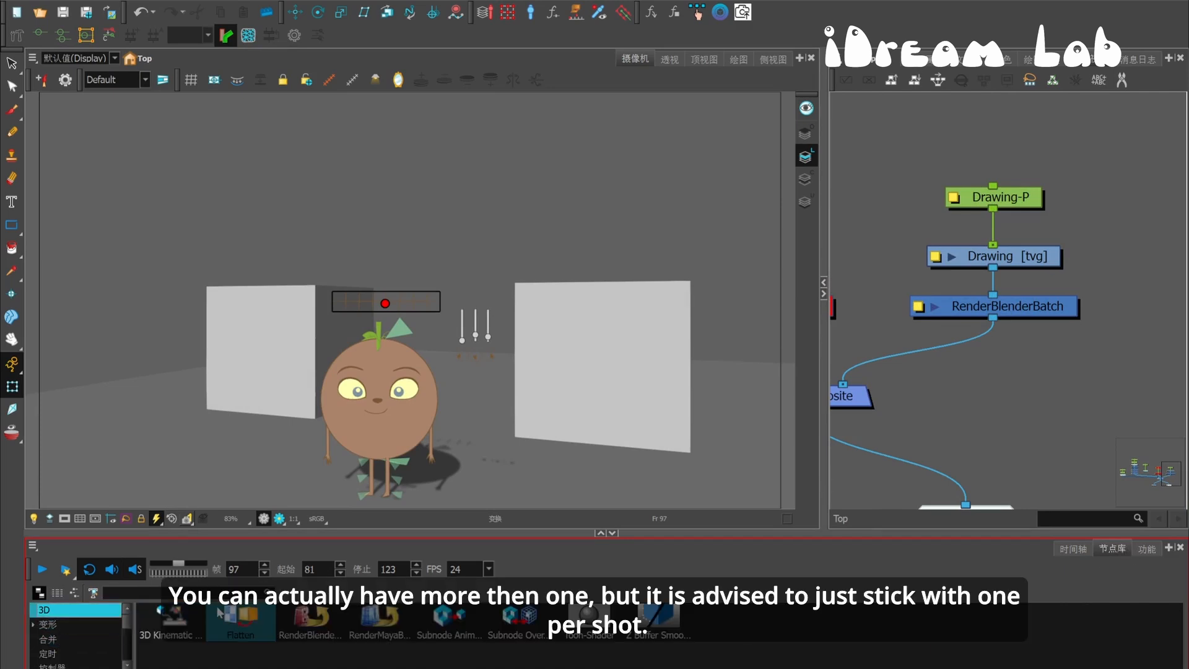
pyautogui.moveTo(312, 627); pyautogui.dragTo(1047, 383)
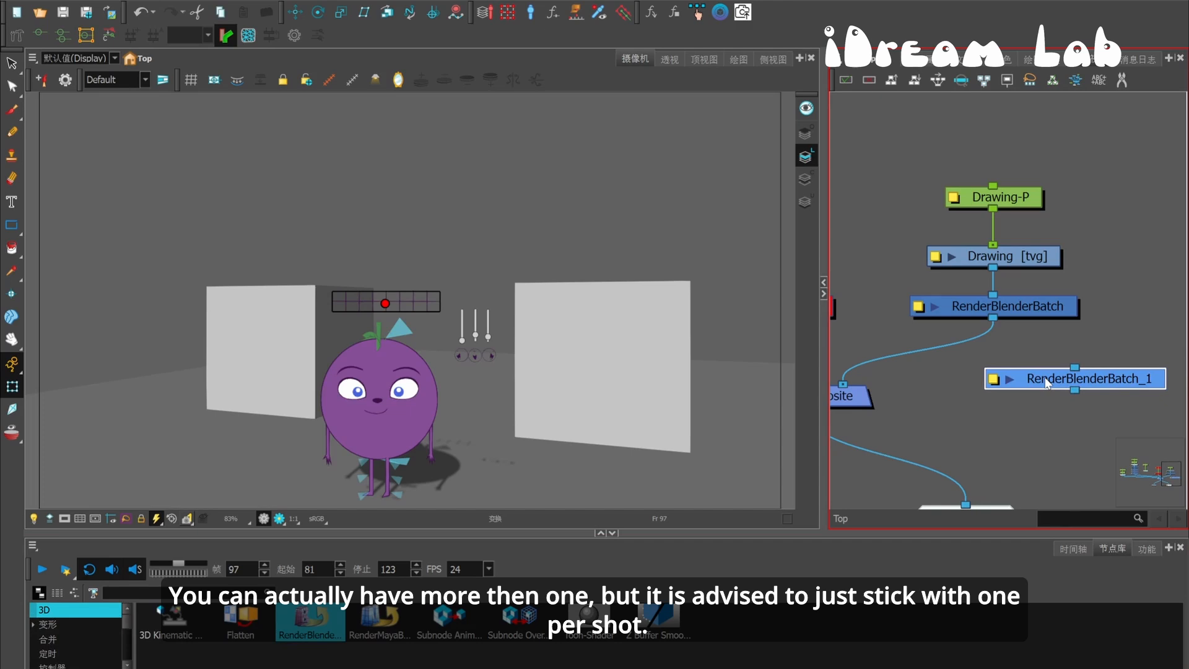
pyautogui.press('Delete')
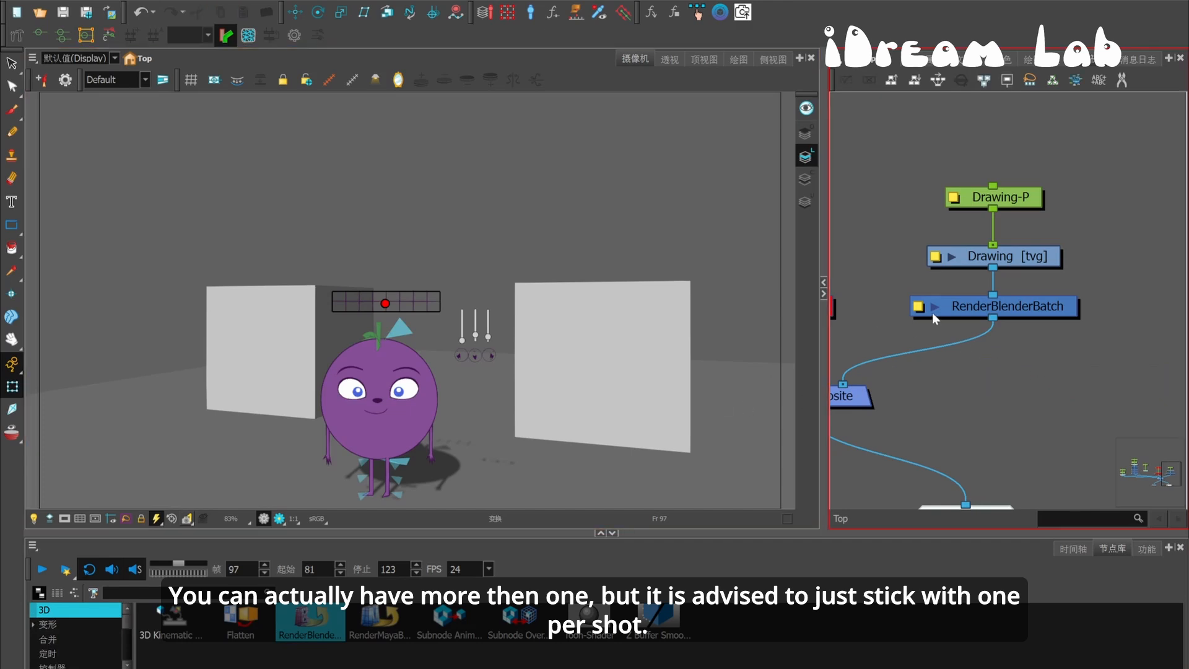
# Step: Inspect the RenderBlenderBatch node's properties, close them and compare frame 97 in the OpenGL and render views
pyautogui.doubleClick(933, 313)
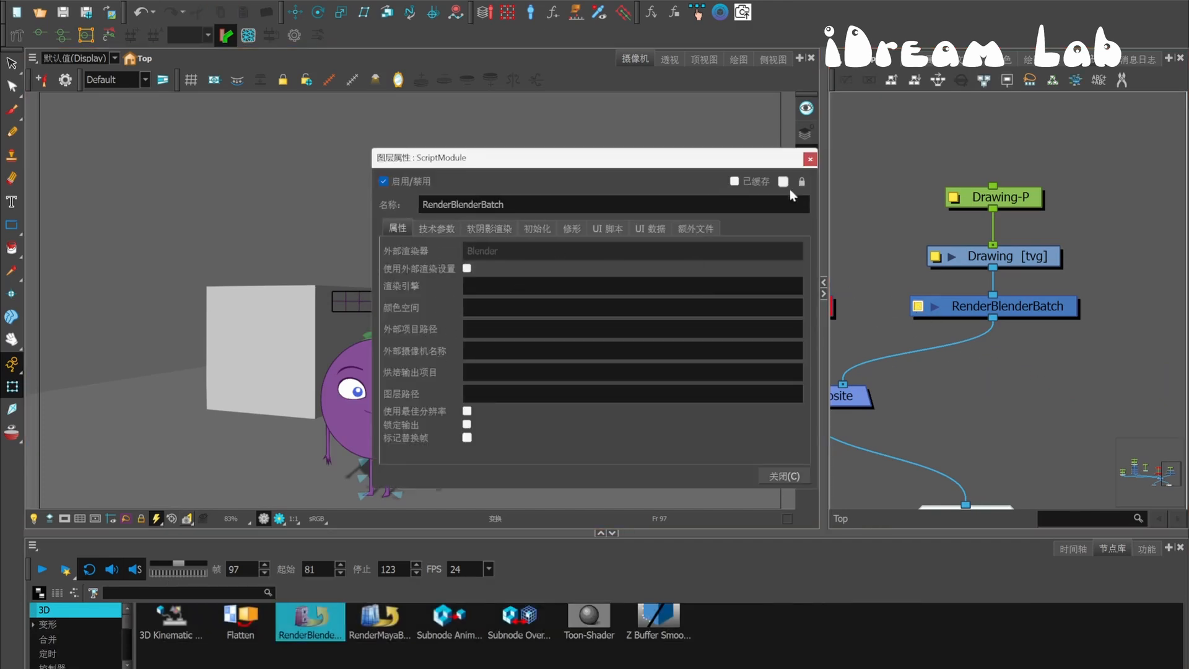
pyautogui.click(810, 160)
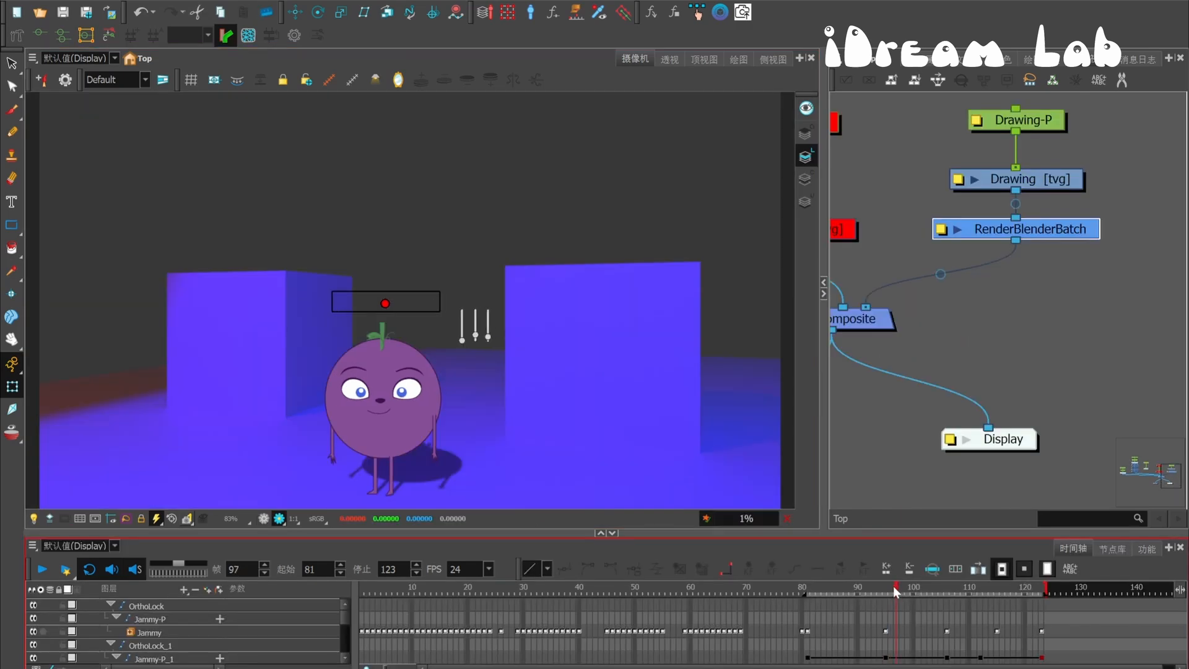
pyautogui.click(264, 519)
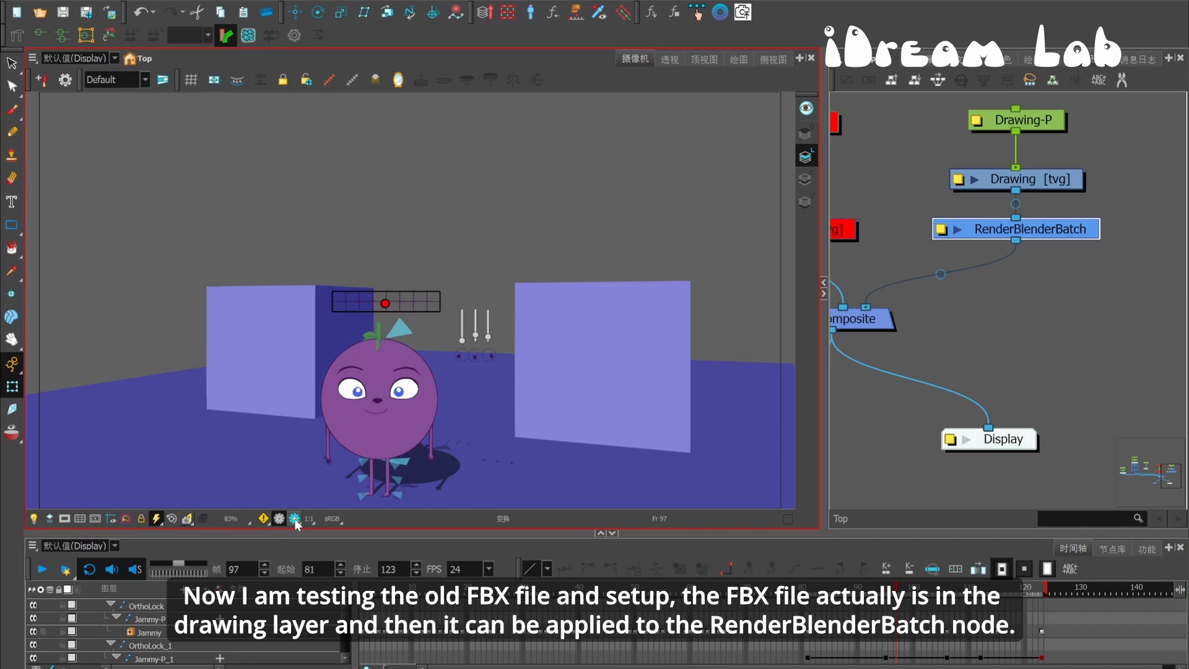
pyautogui.click(294, 519)
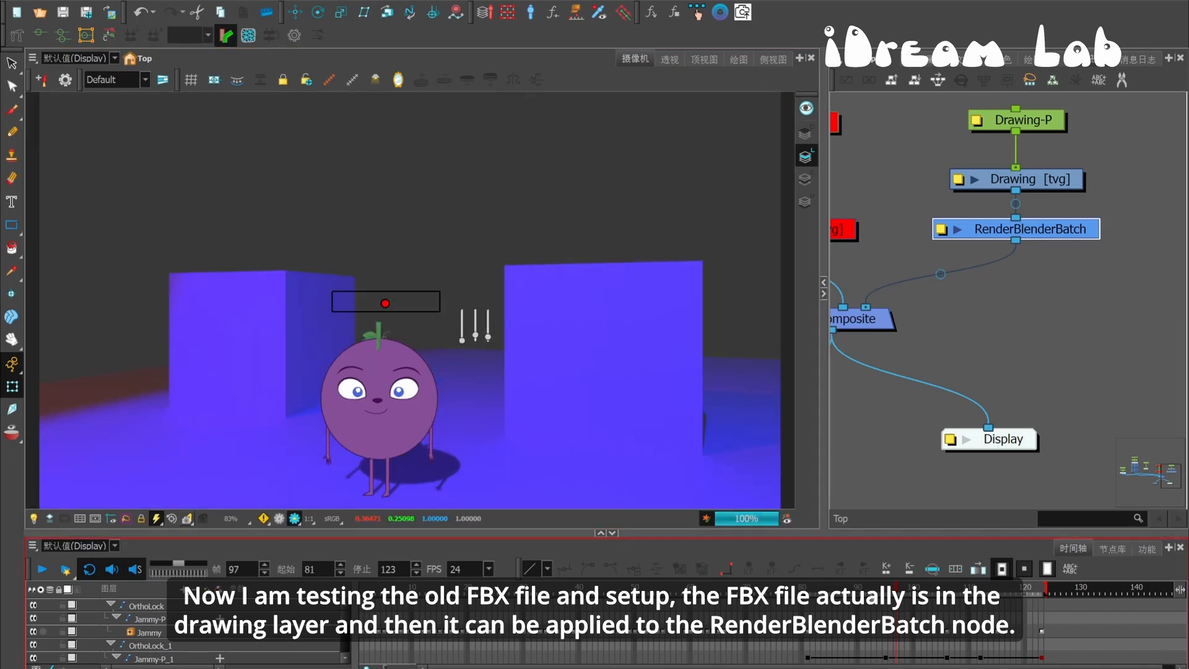
# Step: Go to frame 123, select the 3D background model and examine the frame in render view
pyautogui.click(902, 593)
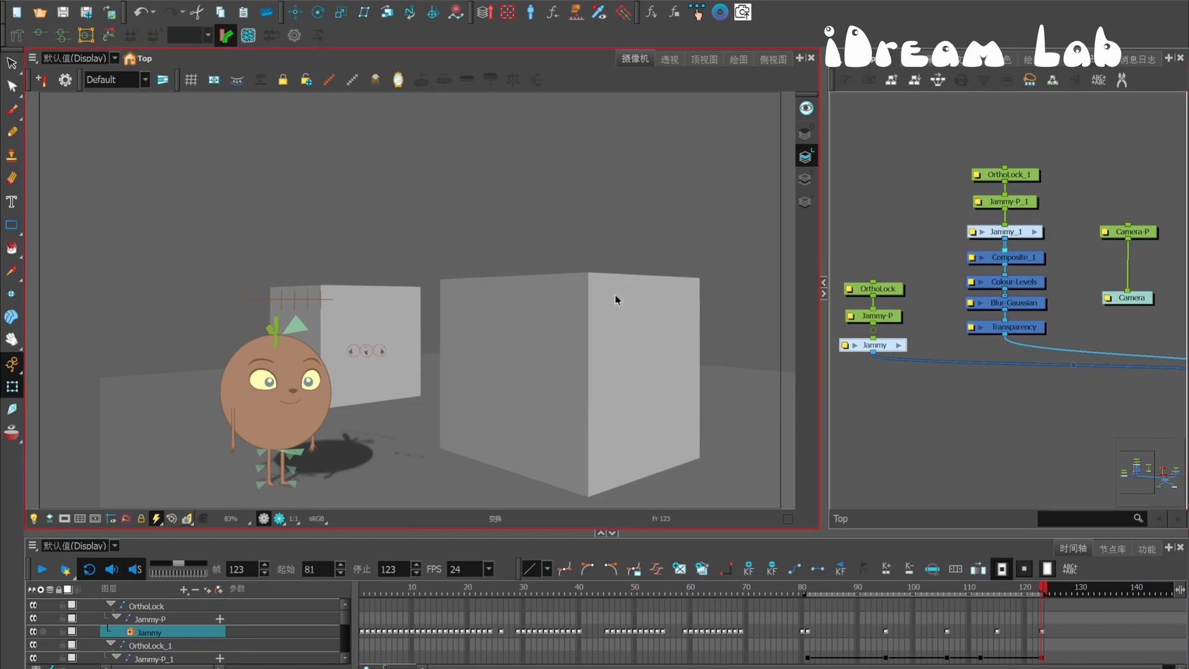
pyautogui.scroll(2, 1024, 237)
pyautogui.click(1025, 238)
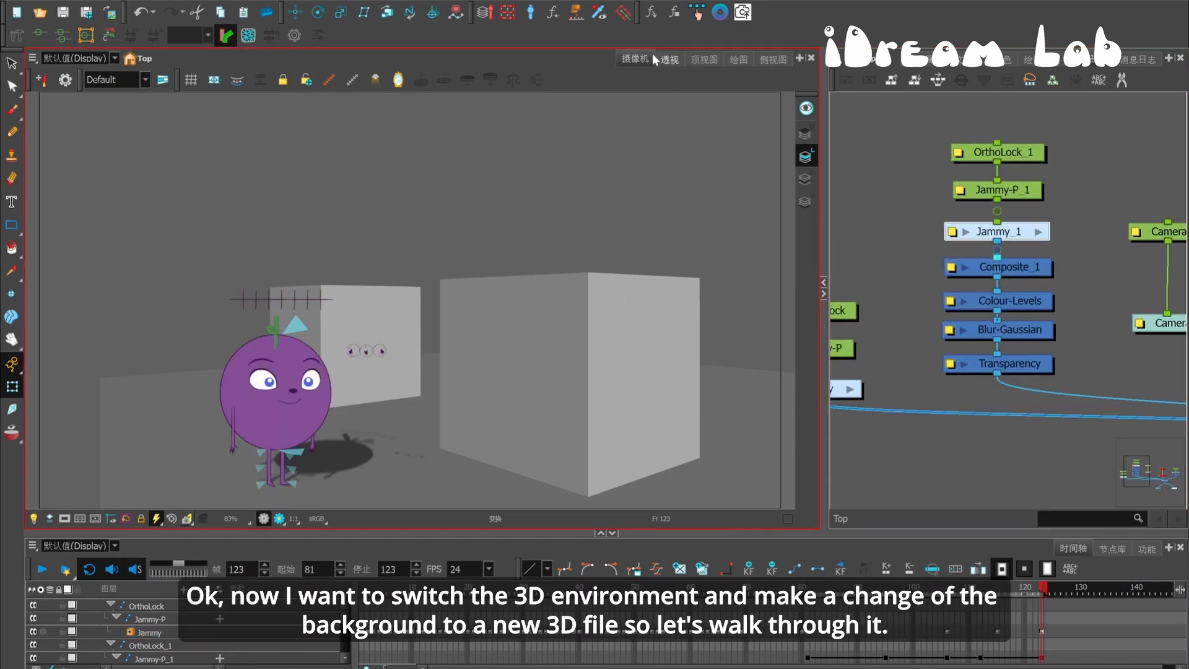
pyautogui.click(291, 297)
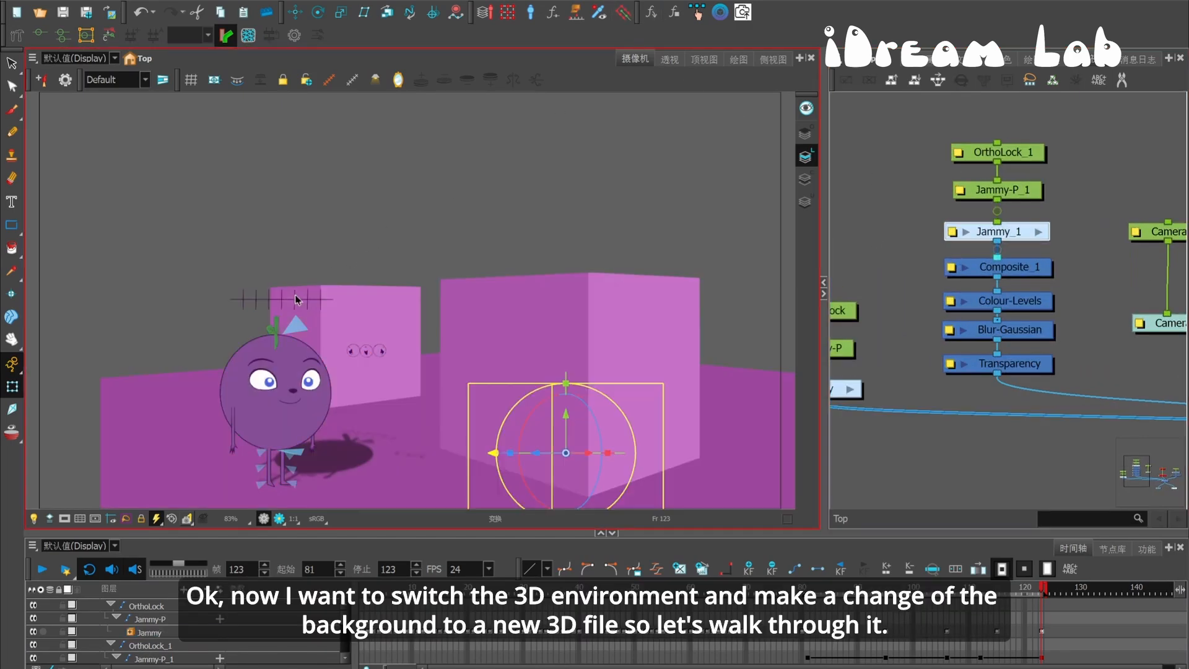
pyautogui.click(279, 518)
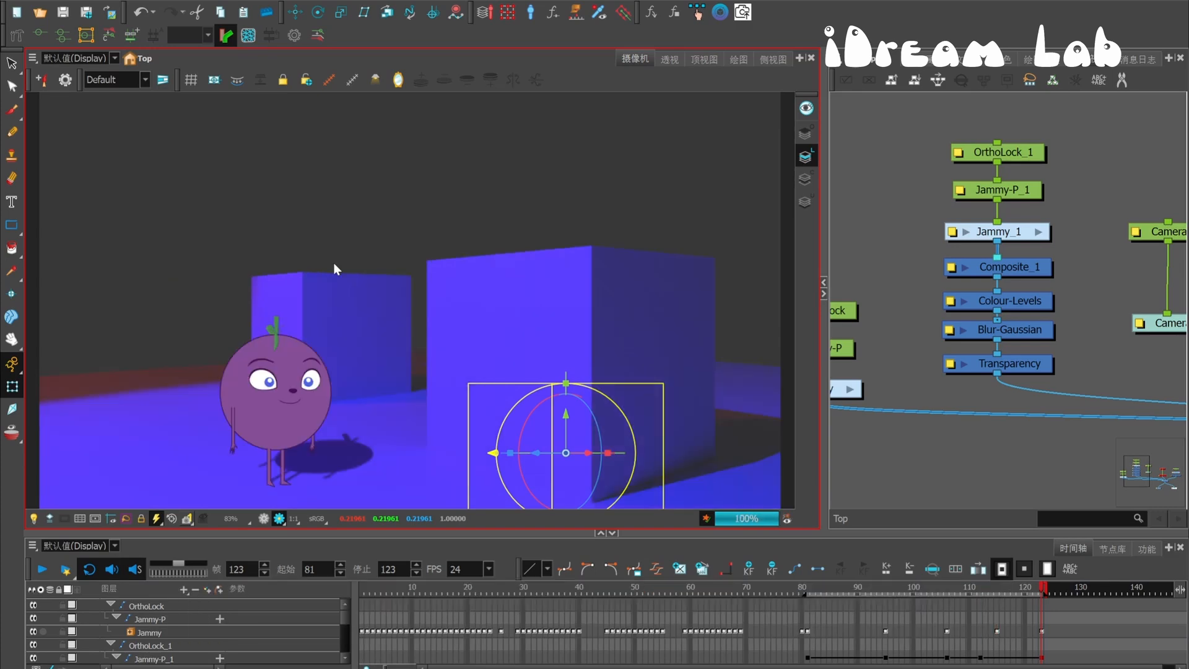
pyautogui.scroll(5, 333, 262)
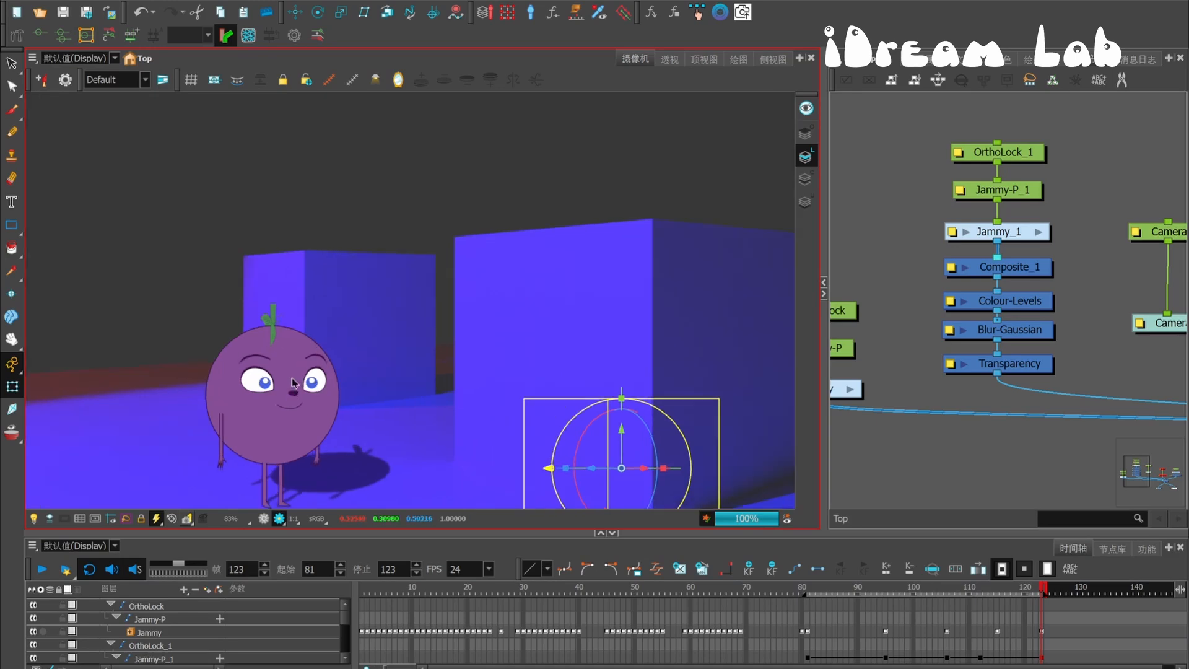
pyautogui.scroll(-5, 503, 351)
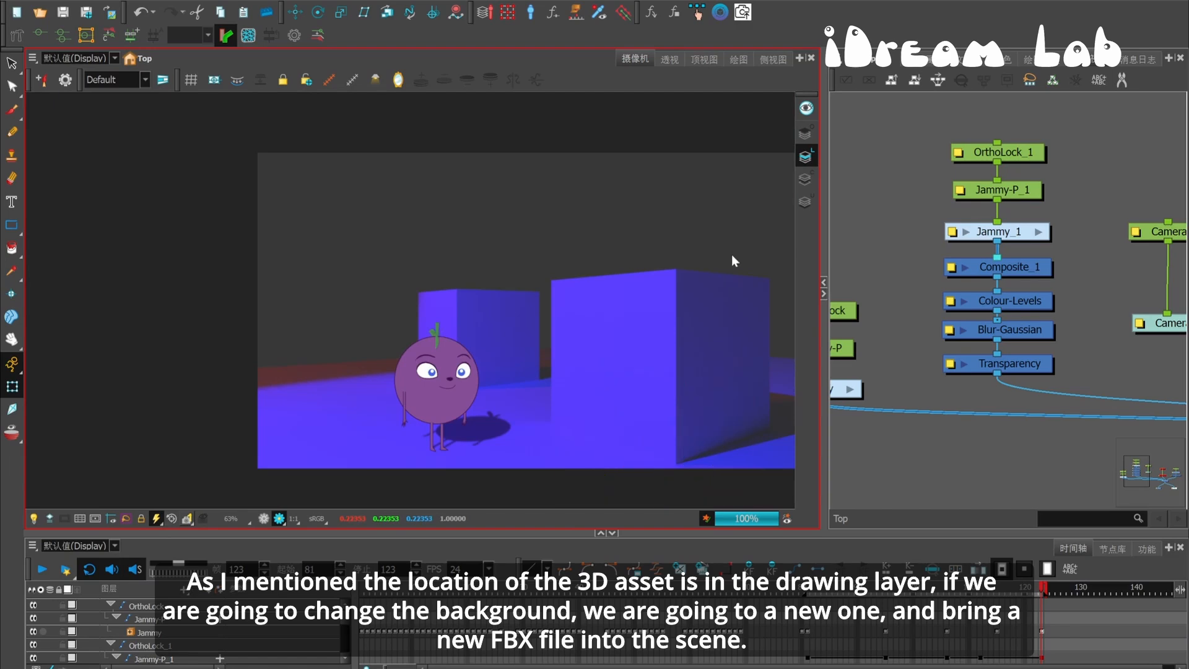
pyautogui.moveTo(731, 255); pyautogui.dragTo(600, 240)
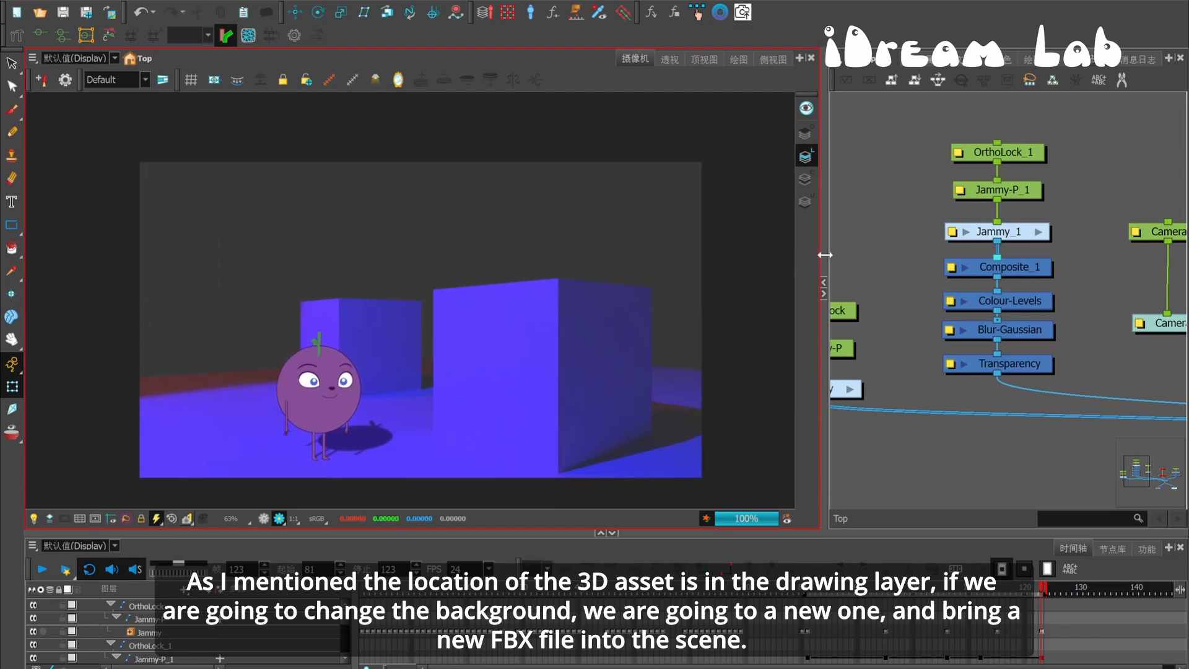
# Step: Widen the node view, expand the Drawing node's thumbnail and move the Drawing-P peg above it
pyautogui.moveTo(825, 254); pyautogui.dragTo(742, 258)
pyautogui.moveTo(1032, 361); pyautogui.dragTo(862, 358)
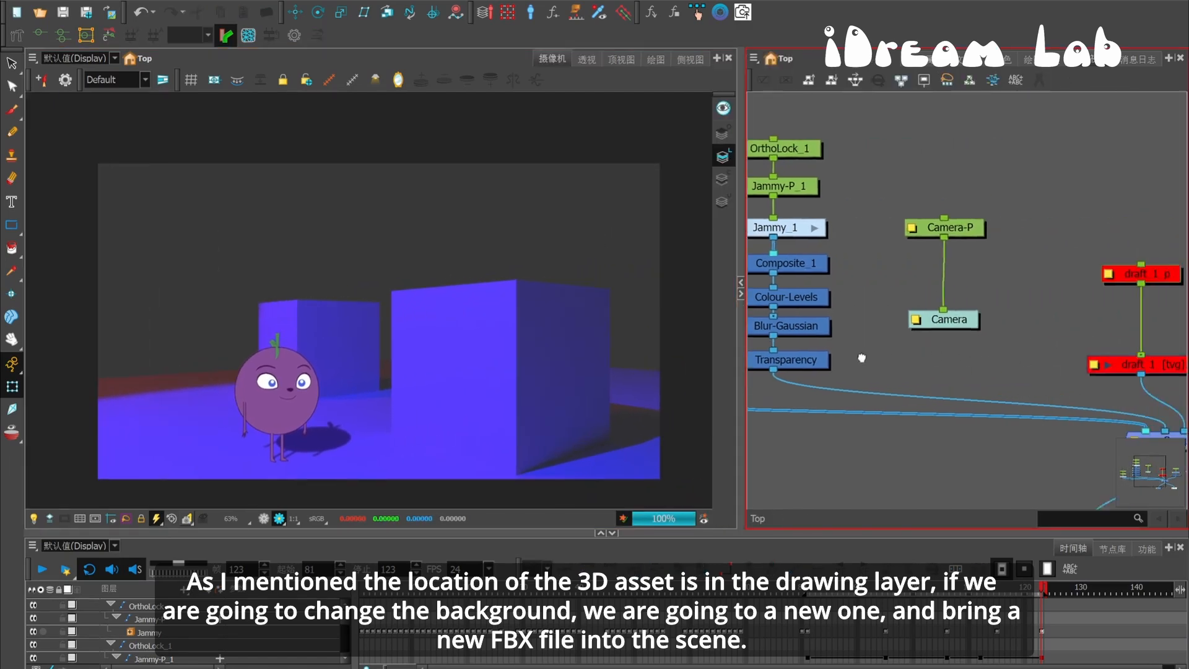
pyautogui.scroll(-3, 867, 356)
pyautogui.moveTo(1068, 367); pyautogui.dragTo(899, 368)
pyautogui.scroll(4, 985, 365)
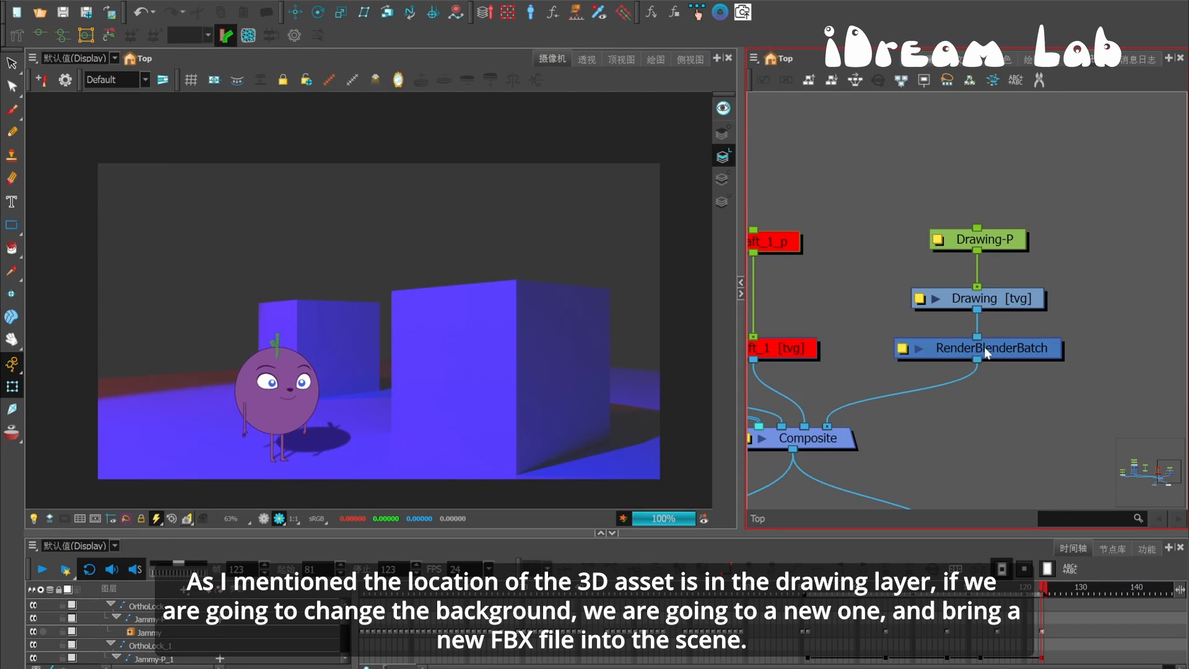
pyautogui.click(935, 299)
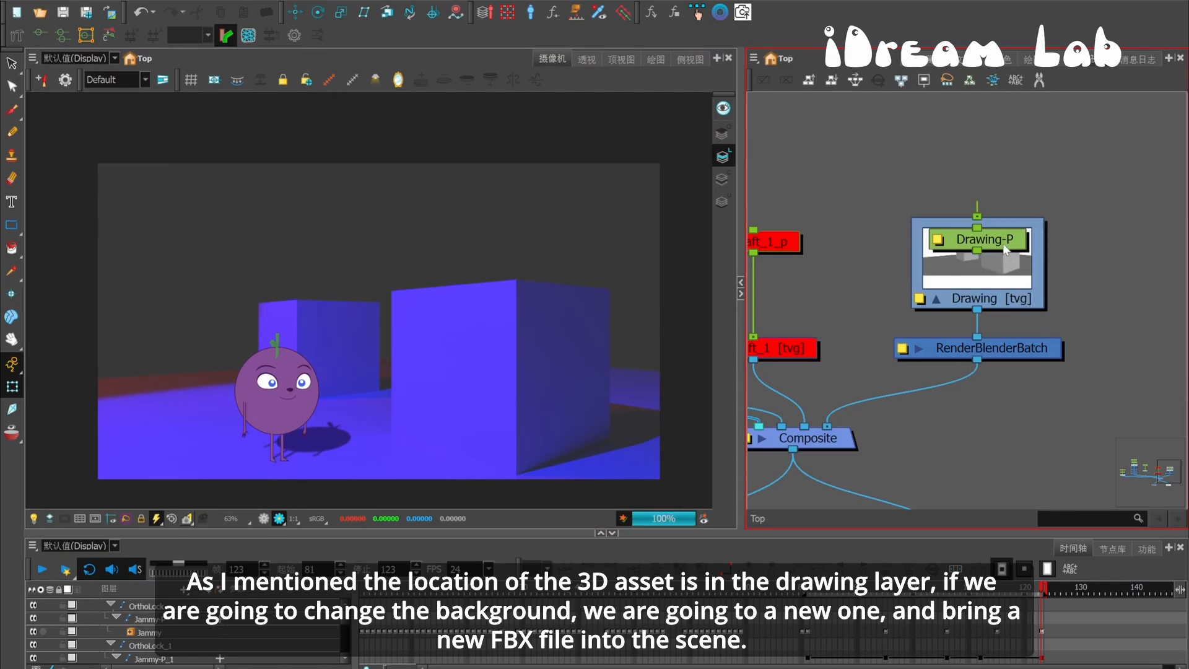
pyautogui.moveTo(1005, 249); pyautogui.dragTo(1005, 154)
# Step: Enlarge the Drawing node's thumbnail and set its preview resolution to 1024 px
pyautogui.click(1038, 232)
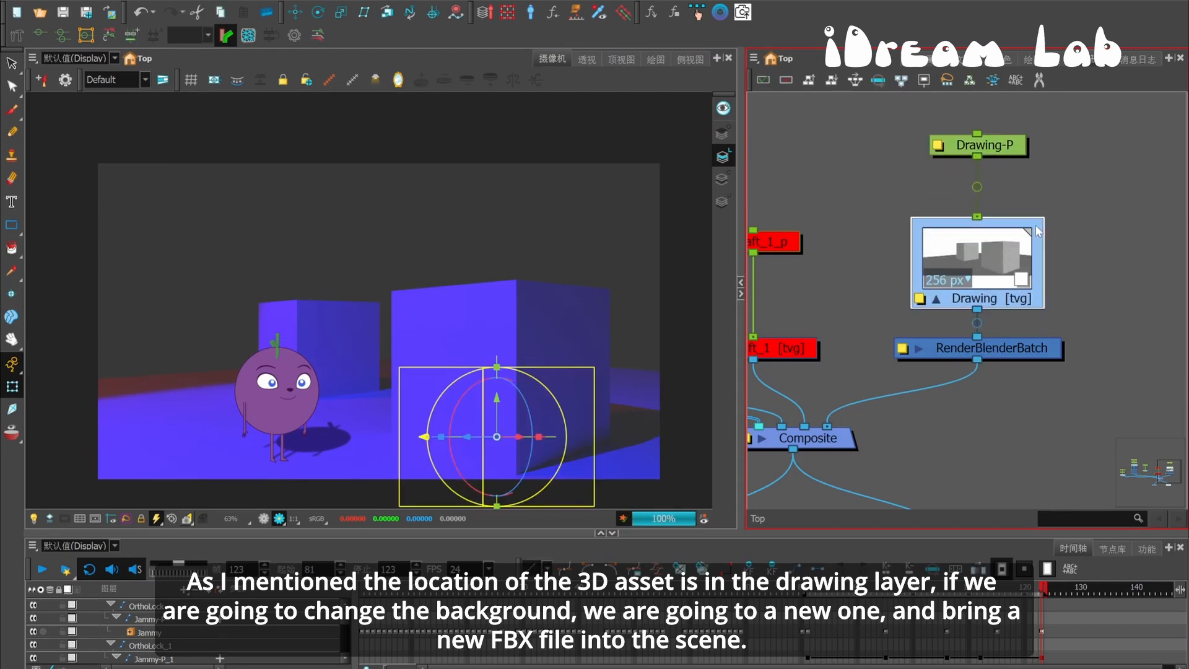
pyautogui.moveTo(1031, 232)
pyautogui.mouseDown()
pyautogui.moveTo(1072, 189)
pyautogui.moveTo(1094, 103)
pyautogui.mouseUp()
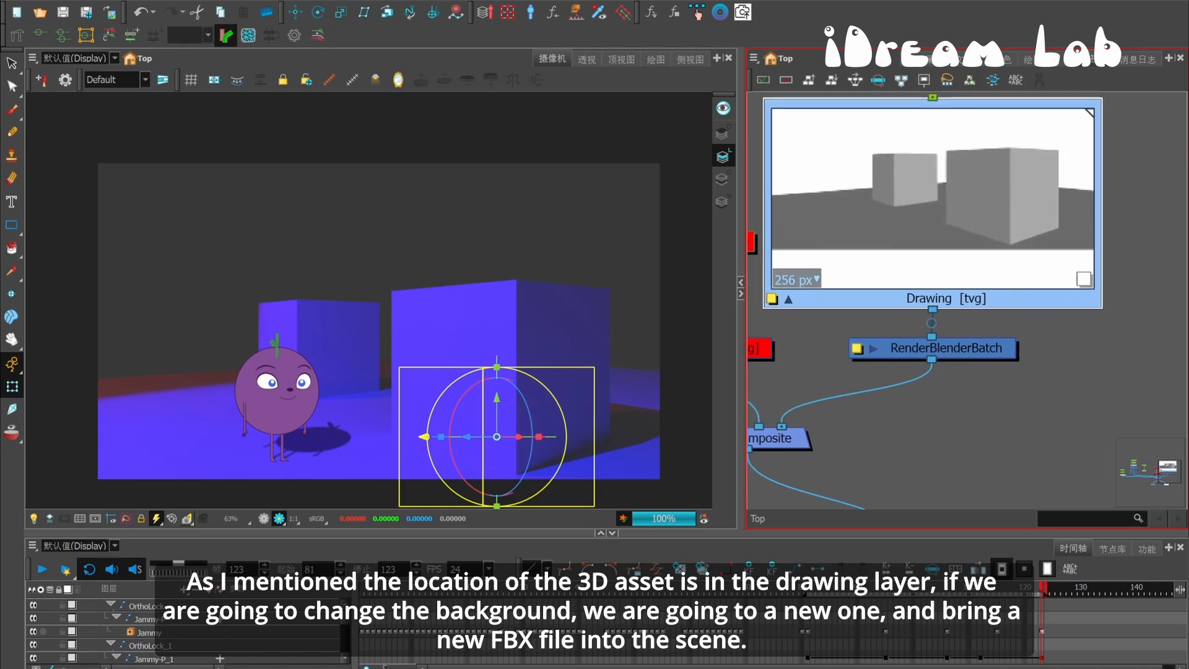
pyautogui.moveTo(888, 243); pyautogui.dragTo(906, 275)
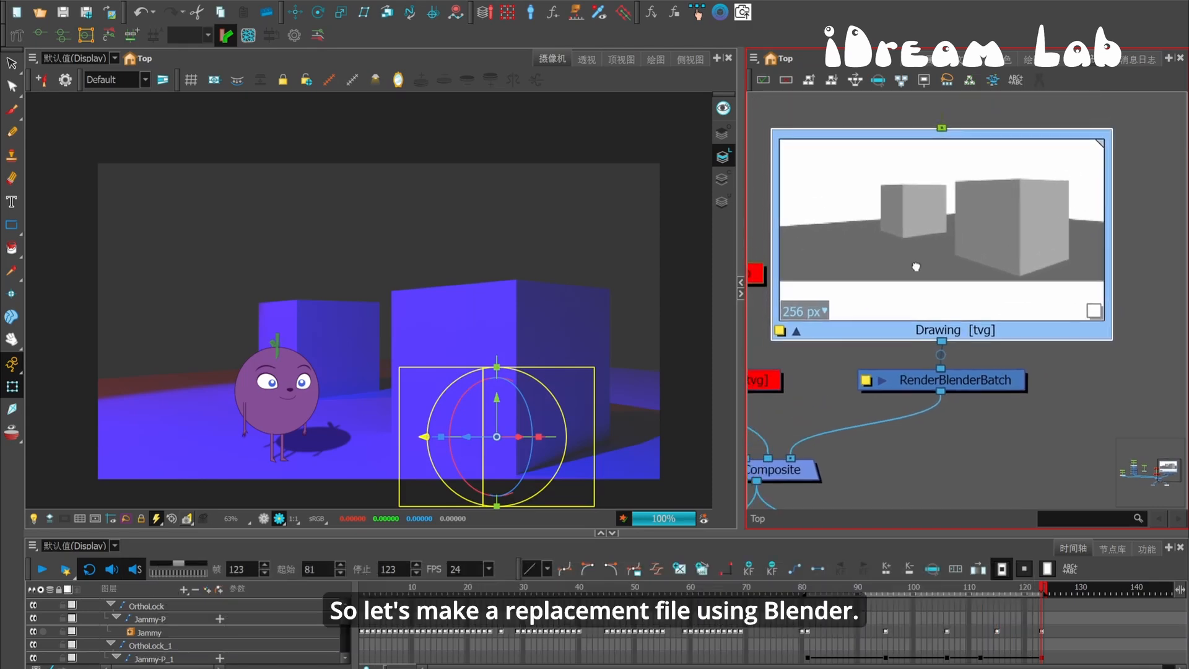
pyautogui.click(810, 311)
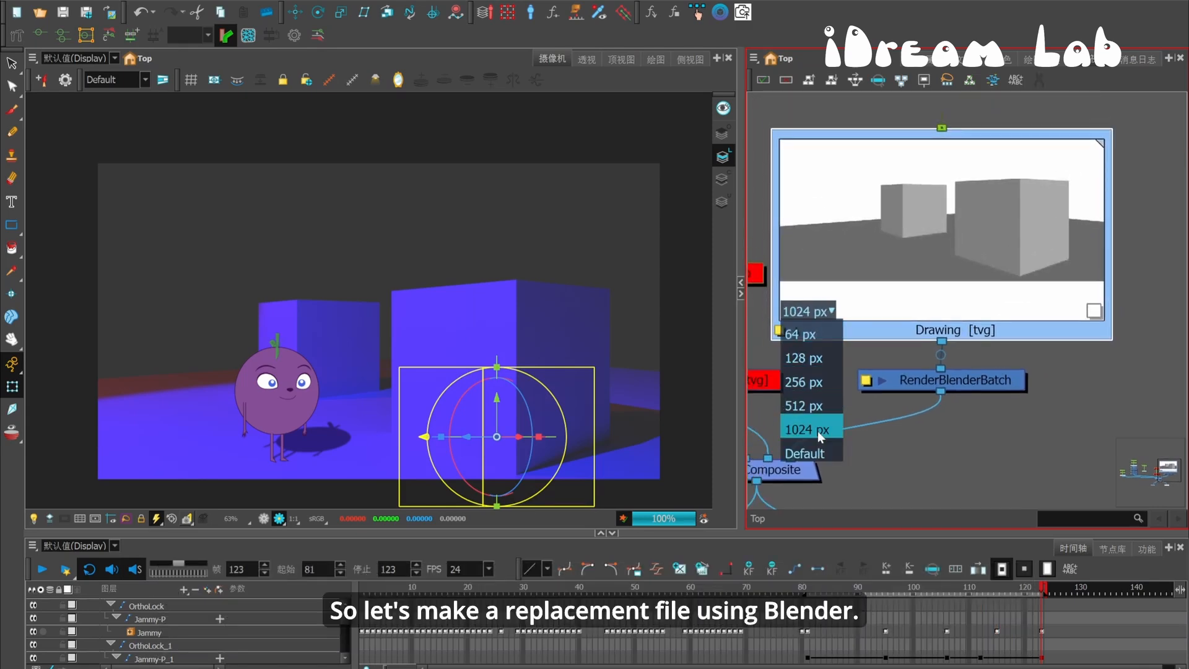
pyautogui.click(818, 431)
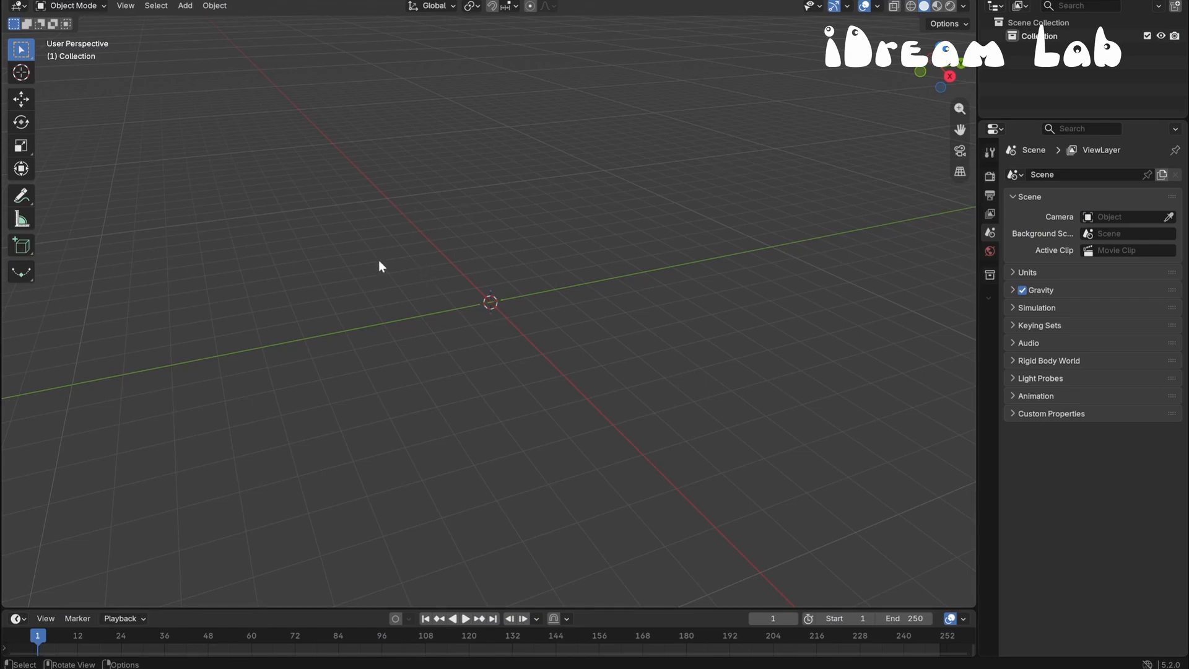
# Step: In Blender, add a plane and scale it to about 58.3 in X and 79.9 in Y as the ground
pyautogui.click(185, 6)
pyautogui.moveTo(239, 18)
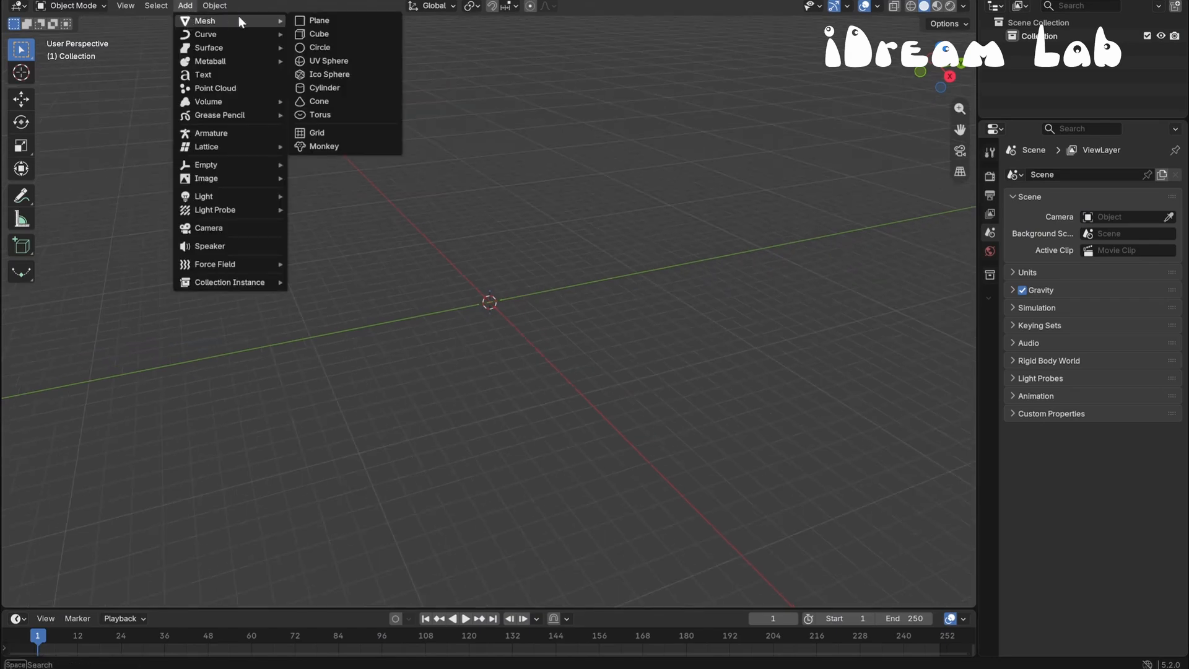
pyautogui.click(303, 22)
pyautogui.click(24, 152)
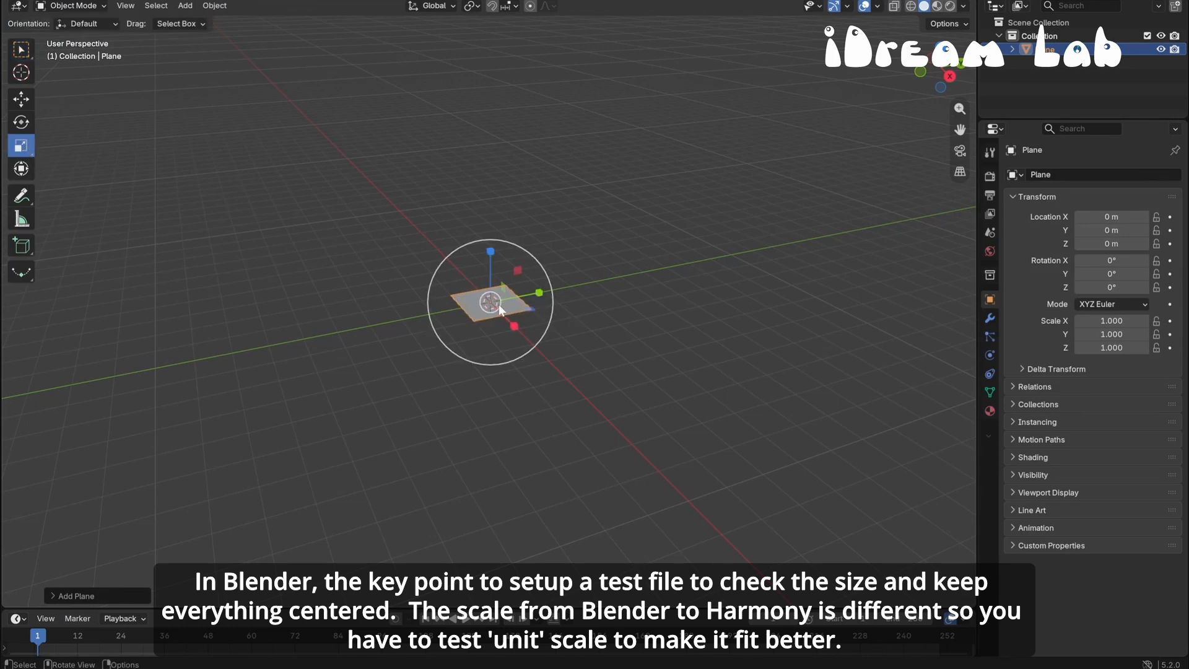
pyautogui.moveTo(497, 309); pyautogui.dragTo(108, 325)
pyautogui.moveTo(515, 326); pyautogui.dragTo(587, 344)
pyautogui.moveTo(542, 297); pyautogui.dragTo(712, 300)
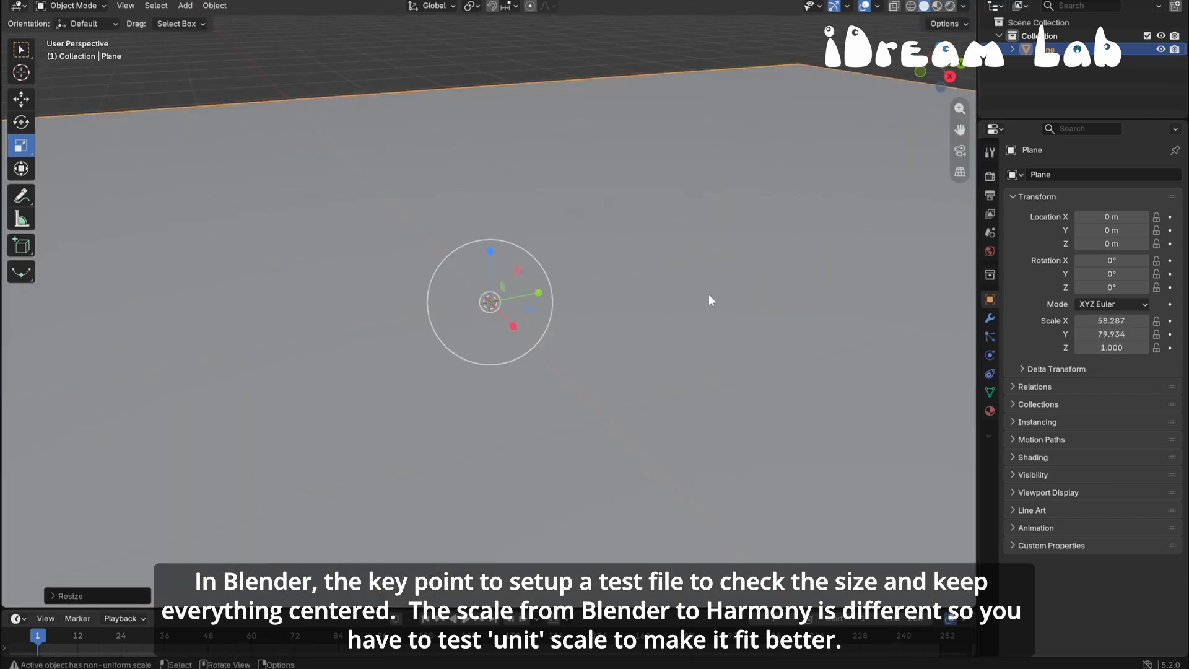
# Step: Set the scene's unit scale to 0.9
pyautogui.click(990, 233)
pyautogui.click(1026, 272)
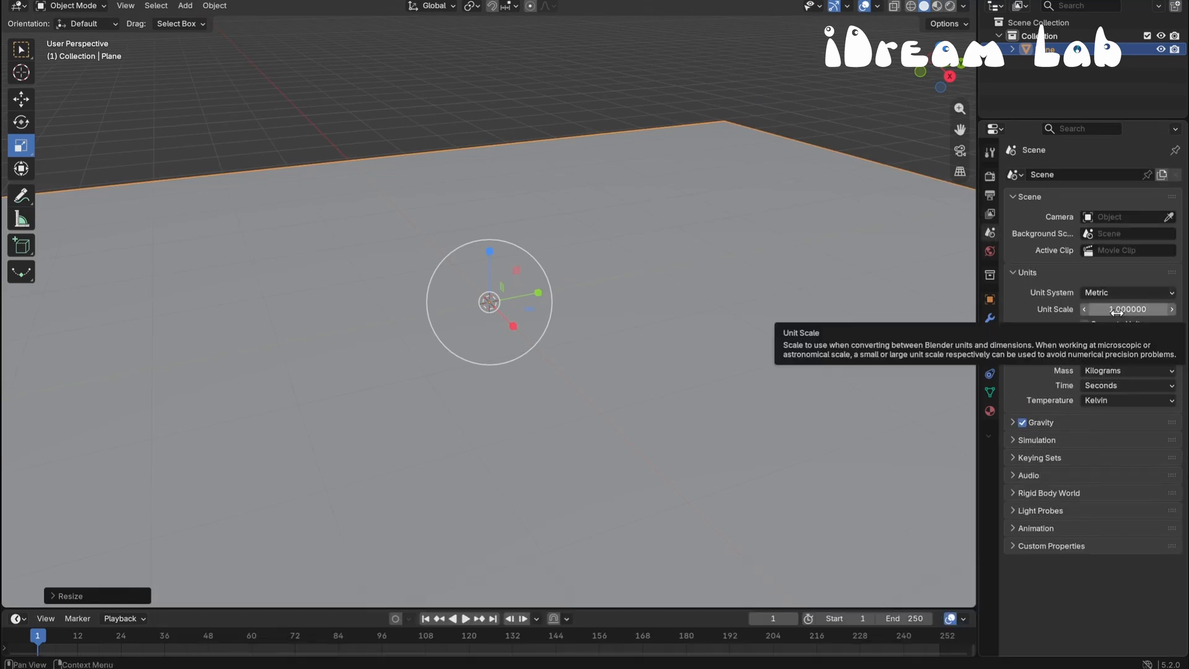
pyautogui.click(190, 9)
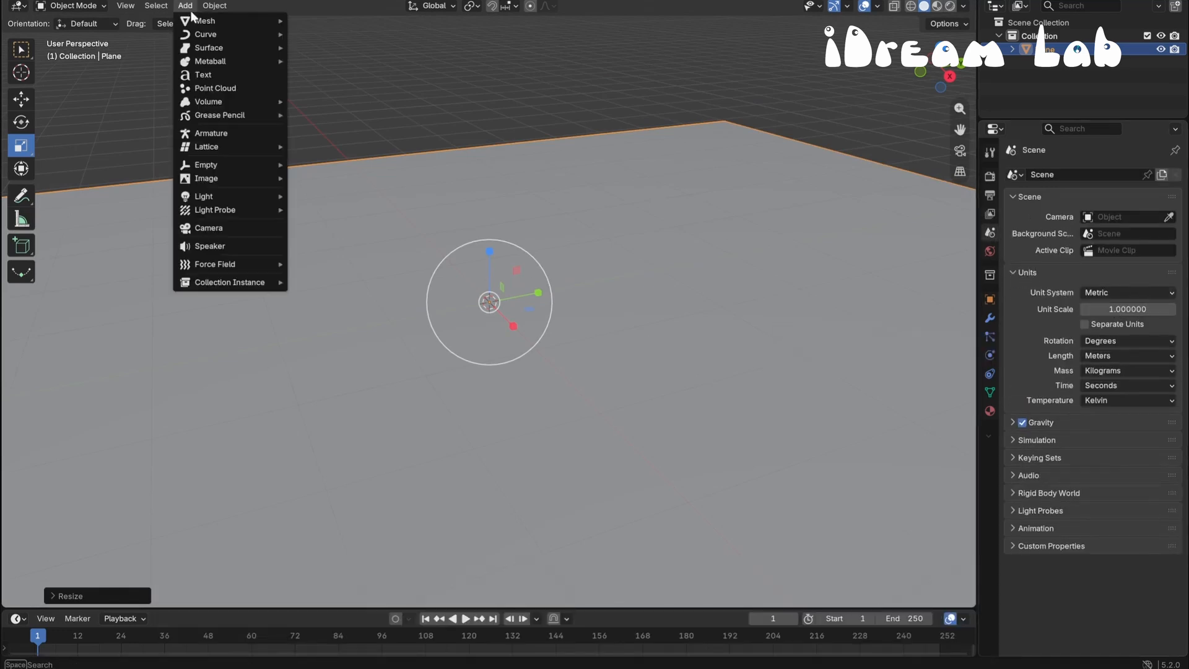
pyautogui.click(1108, 309)
pyautogui.press('Return')
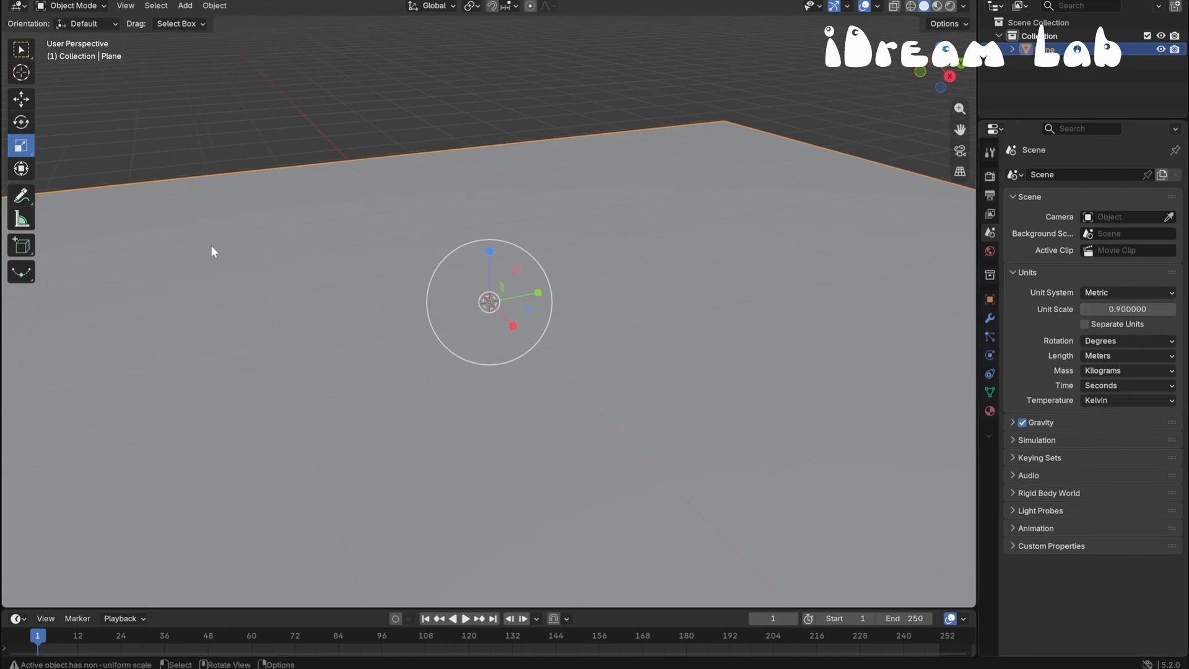
# Step: Add a cube at the scene centre and raise it above the ground plane
pyautogui.click(185, 6)
pyautogui.moveTo(207, 21)
pyautogui.click(329, 33)
pyautogui.moveTo(494, 254); pyautogui.dragTo(497, 205)
pyautogui.click(22, 101)
# Step: Add a point light above the cube, switch the viewport to rendered shading and shift the light to the cube's side
pyautogui.click(186, 5)
pyautogui.moveTo(197, 200)
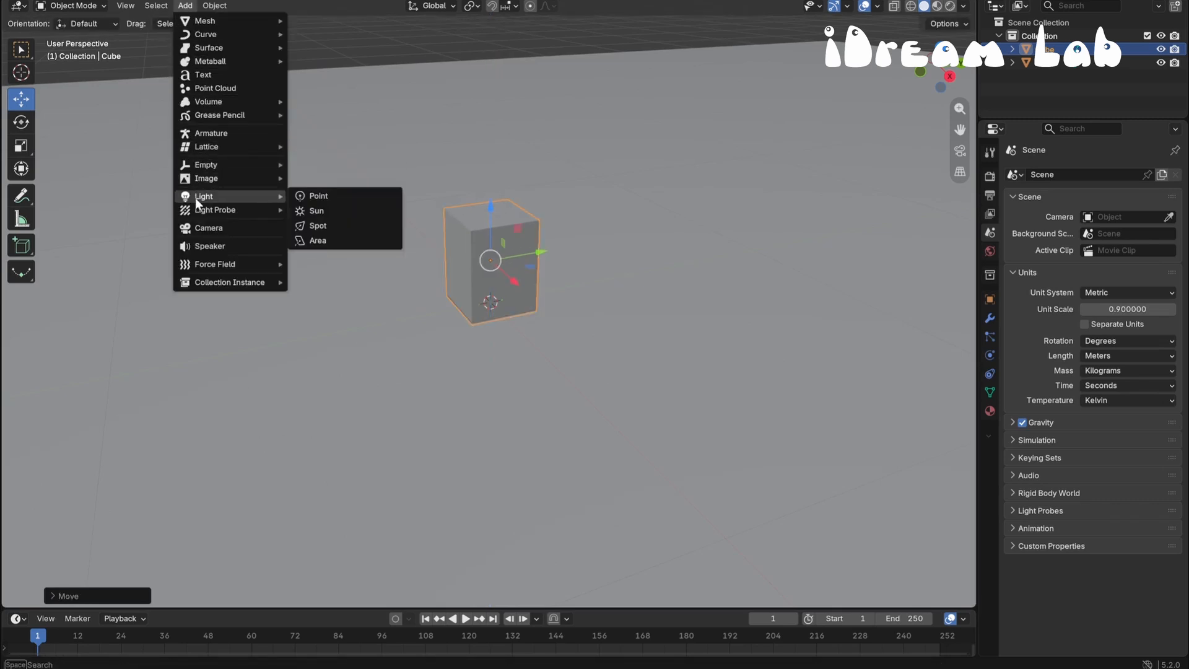
pyautogui.click(345, 200)
pyautogui.moveTo(493, 248); pyautogui.dragTo(493, 84)
pyautogui.click(950, 7)
pyautogui.moveTo(517, 136); pyautogui.dragTo(428, 143)
# Step: Set the point light's power to 1000
pyautogui.click(1055, 77)
pyautogui.click(1012, 197)
pyautogui.click(989, 153)
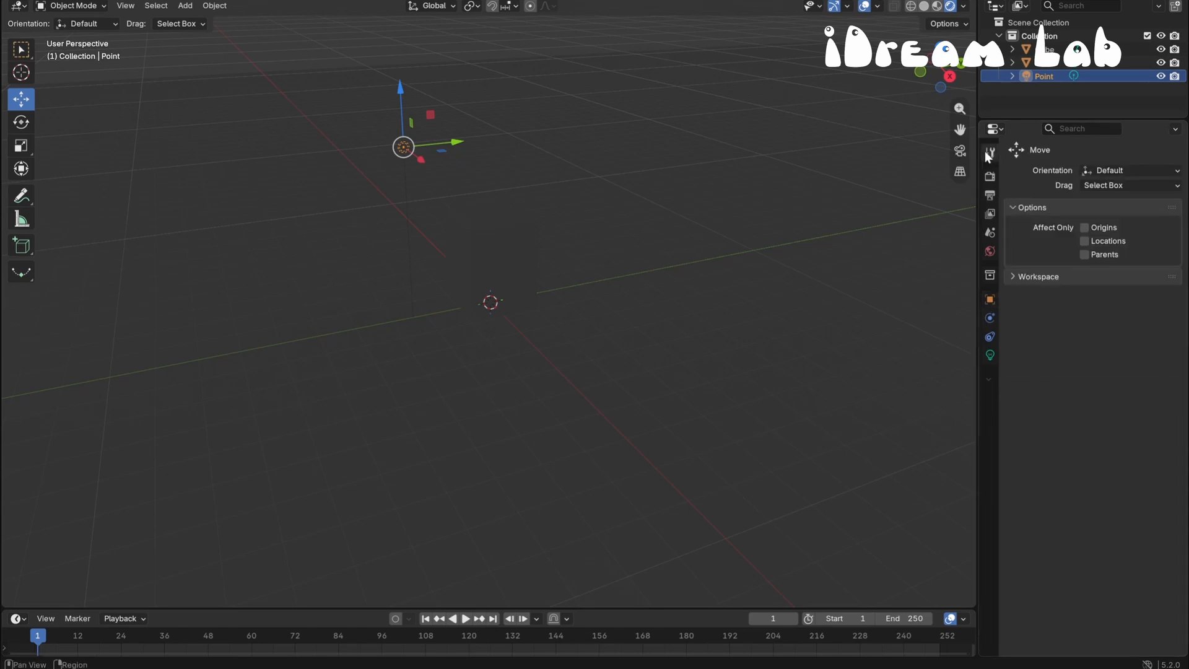
pyautogui.click(1025, 76)
pyautogui.click(1013, 77)
pyautogui.click(1056, 90)
pyautogui.click(1098, 290)
pyautogui.write('1000')
pyautogui.press('Return')
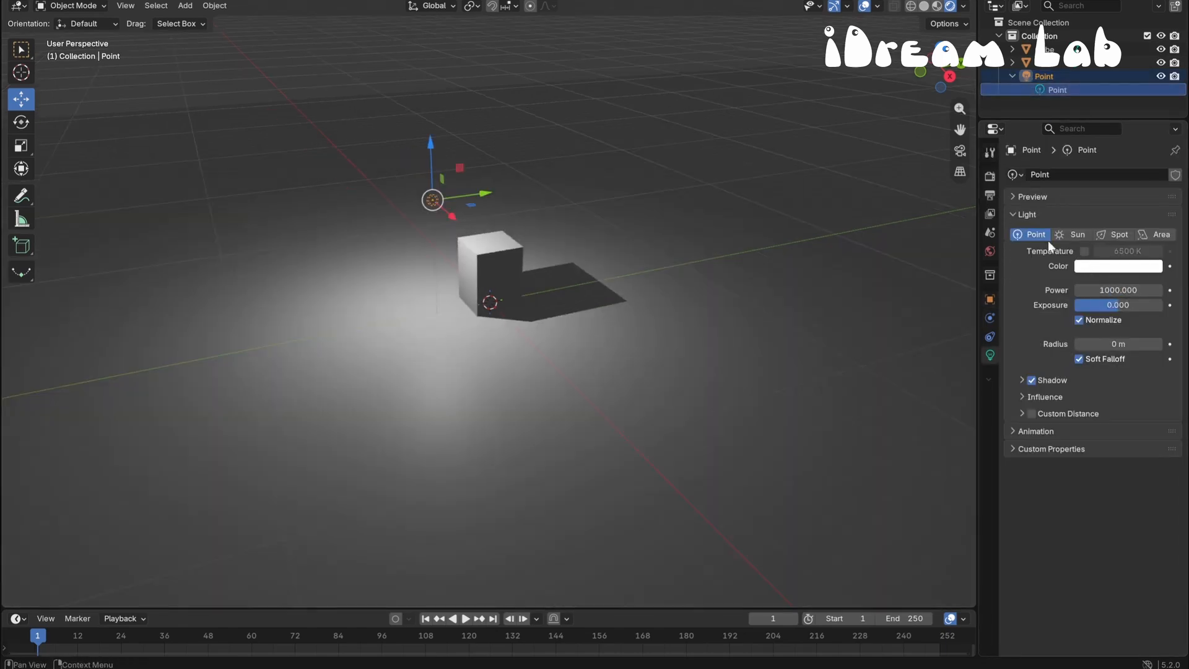
# Step: Colour the point light pale blue (#C8F3FF) and adjust its position and height beside the cube
pyautogui.click(1109, 265)
pyautogui.click(1089, 87)
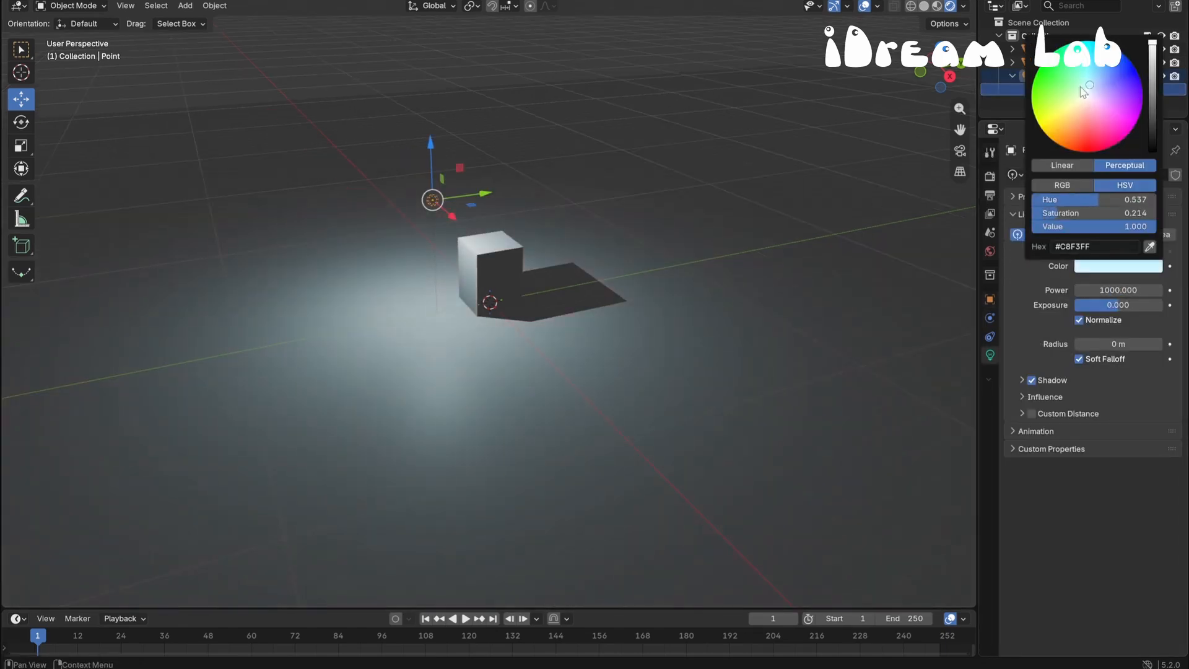
pyautogui.press('g')
pyautogui.press('x')
pyautogui.click(427, 172)
pyautogui.moveTo(403, 135); pyautogui.dragTo(407, 89)
# Step: Duplicate the cube twice and spread the copies across the ground plane around the original
pyautogui.click(492, 268)
pyautogui.hotkey('ctrl', 'c')
pyautogui.hotkey('ctrl', 'v')
pyautogui.moveTo(530, 271); pyautogui.dragTo(658, 280)
pyautogui.hotkey('ctrl', 'z')
pyautogui.hotkey('ctrl', 'z')
pyautogui.moveTo(597, 305); pyautogui.dragTo(697, 245)
pyautogui.hotkey('ctrl', 'c')
pyautogui.hotkey('ctrl', 'v')
pyautogui.moveTo(699, 291); pyautogui.dragTo(524, 201)
# Step: Duplicate the pale blue light, move the copy to the opposite side of the cubes and colour it pale yellow (#FDFFDE)
pyautogui.click(402, 162)
pyautogui.hotkey('ctrl', 'c')
pyautogui.hotkey('ctrl', 'v')
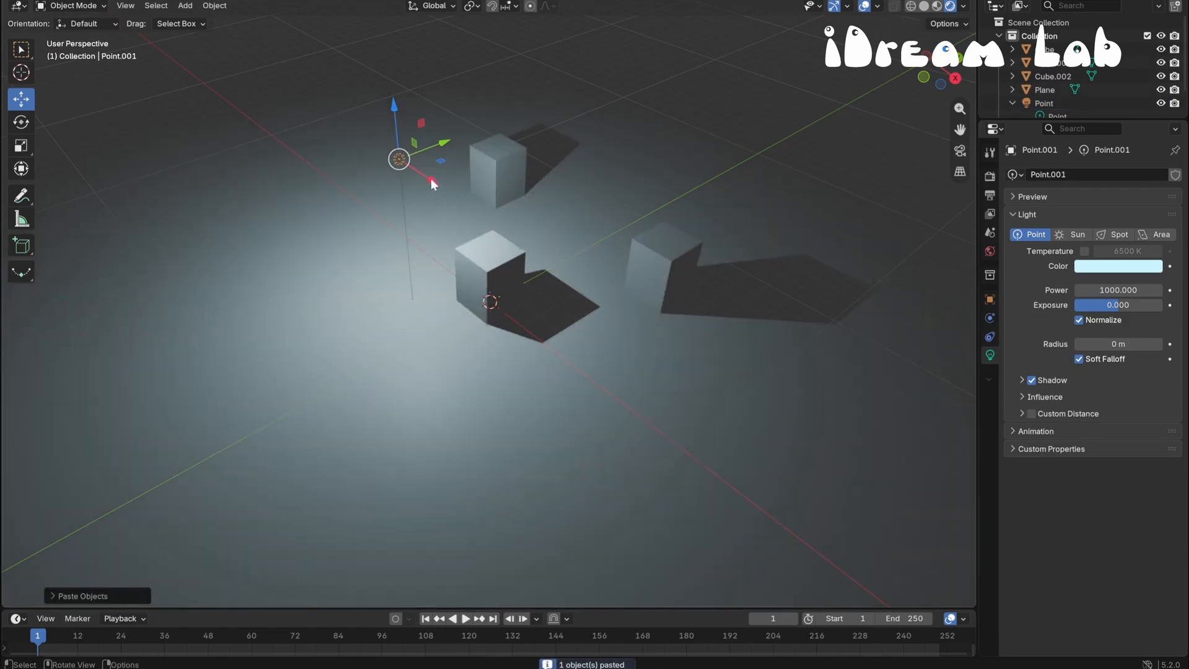
pyautogui.moveTo(433, 181); pyautogui.dragTo(757, 393)
pyautogui.click(1120, 266)
pyautogui.moveTo(1089, 84); pyautogui.dragTo(1081, 99)
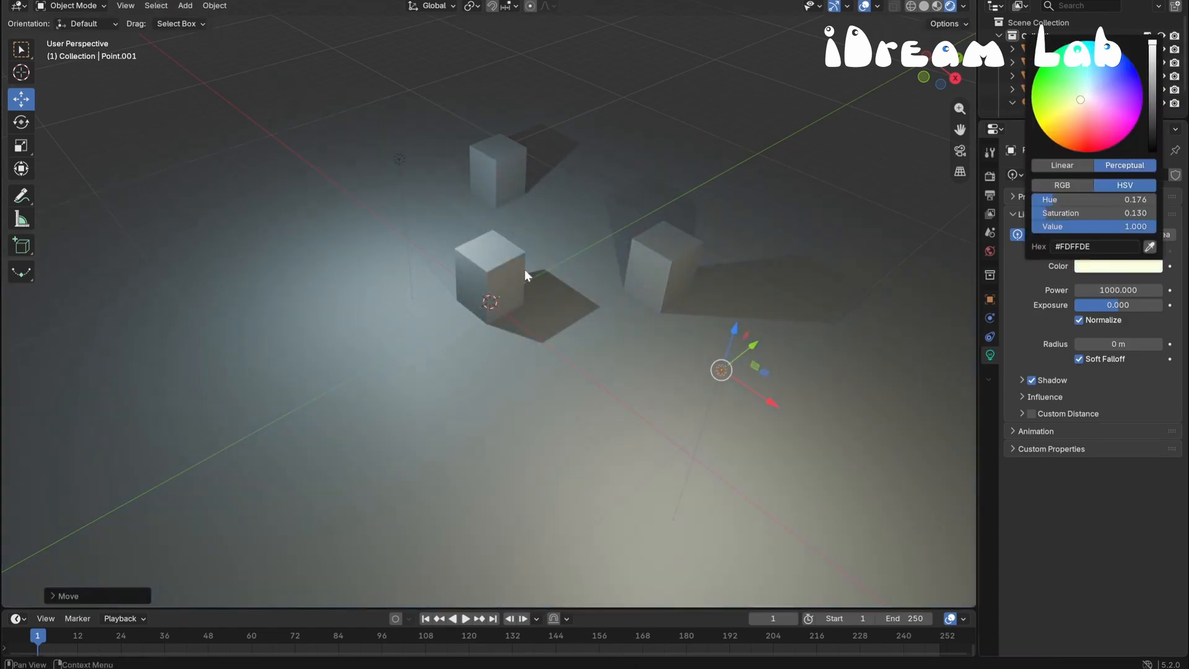
# Step: Move the pale blue light farther out and higher, and adjust the pale yellow light's position
pyautogui.click(399, 161)
pyautogui.moveTo(435, 142); pyautogui.dragTo(340, 171)
pyautogui.moveTo(299, 143); pyautogui.dragTo(274, 1)
pyautogui.click(720, 370)
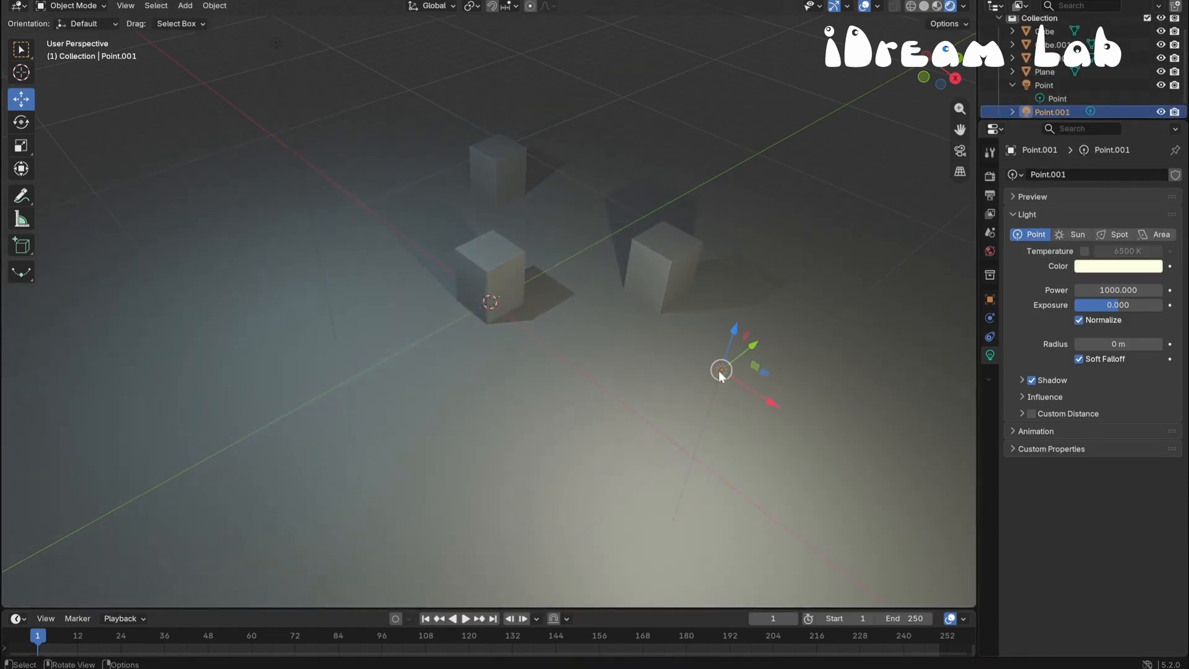
pyautogui.press('g')
pyautogui.press('x')
pyautogui.press('z')
pyautogui.moveTo(708, 207); pyautogui.dragTo(737, 202)
# Step: Add a third point light behind the cubes by copying an existing one, and tint it pale pink
pyautogui.moveTo(938, 76); pyautogui.dragTo(967, 93)
pyautogui.scroll(-4, 429, 252)
pyautogui.click(431, 251)
pyautogui.moveTo(473, 265); pyautogui.dragTo(561, 147)
pyautogui.hotkey('ctrl', 'c')
pyautogui.hotkey('ctrl', 'v')
pyautogui.click(1095, 269)
pyautogui.moveTo(1090, 85); pyautogui.dragTo(1091, 107)
pyautogui.click(1105, 267)
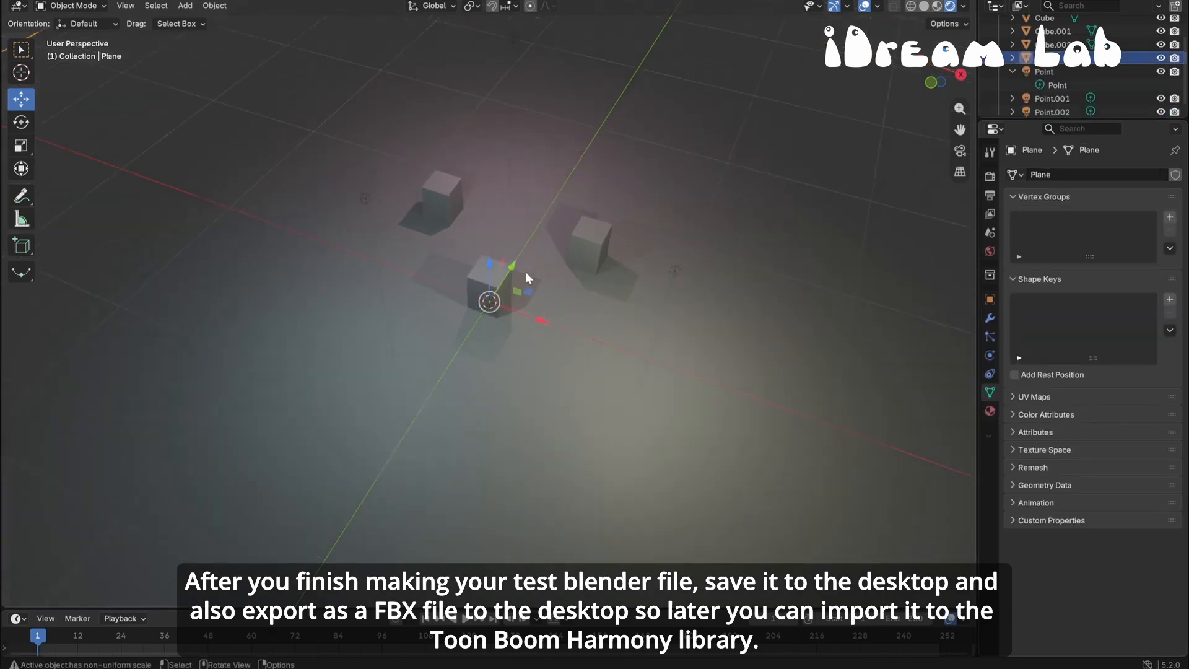
# Step: Save the Blender scene to the Desktop folder as test_3d_scene.blend
pyautogui.hotkey('ctrl', 's')
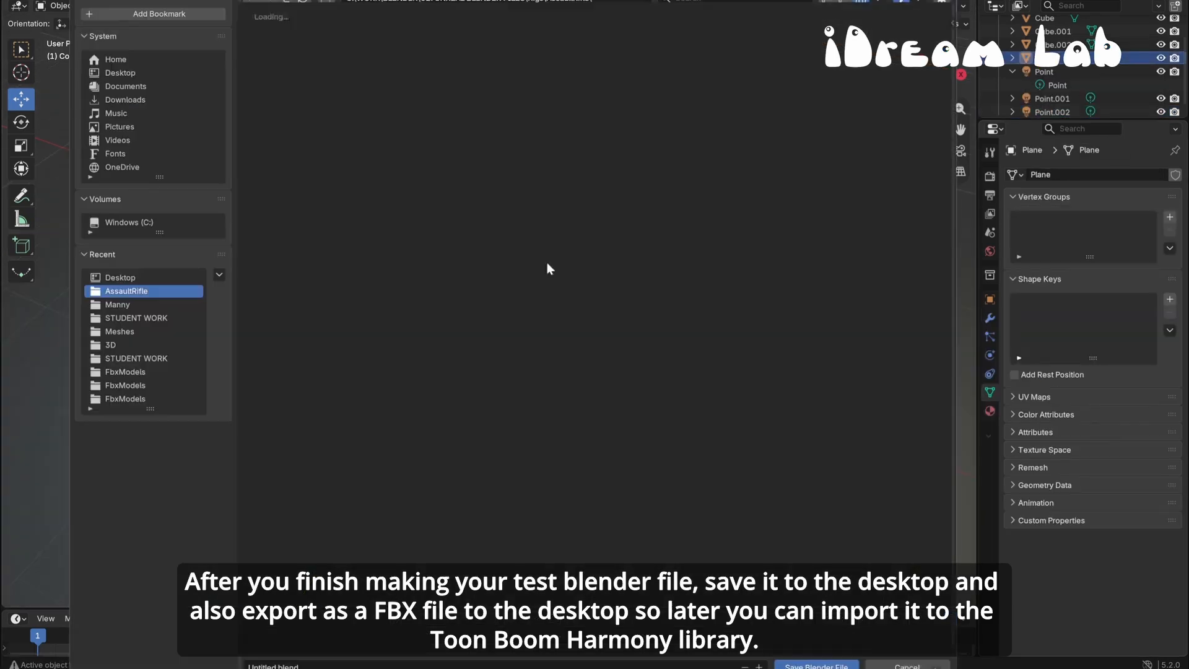
pyautogui.click(490, 663)
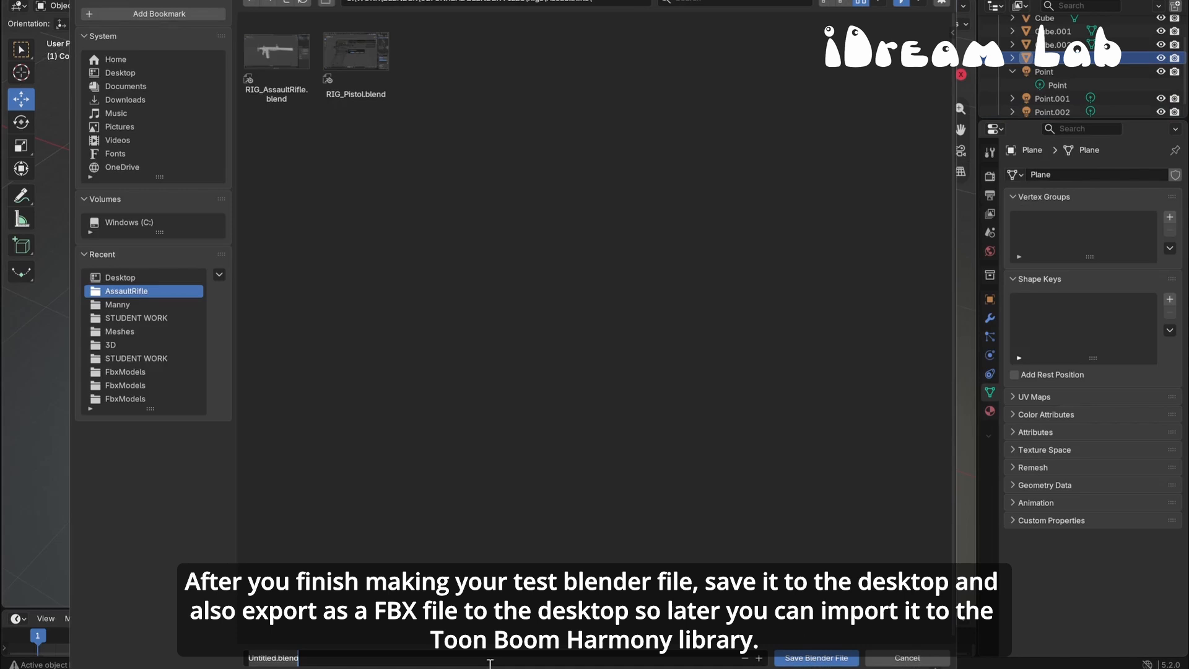
pyautogui.hotkey('ctrl', 'a')
pyautogui.write('test')
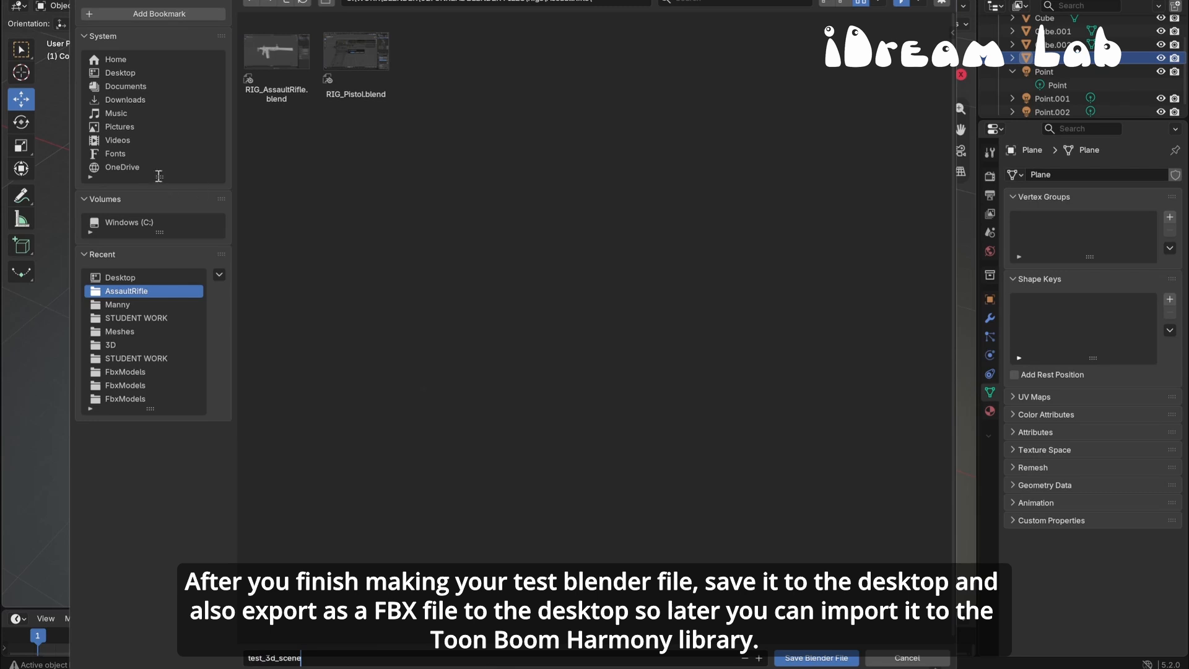
pyautogui.click(117, 71)
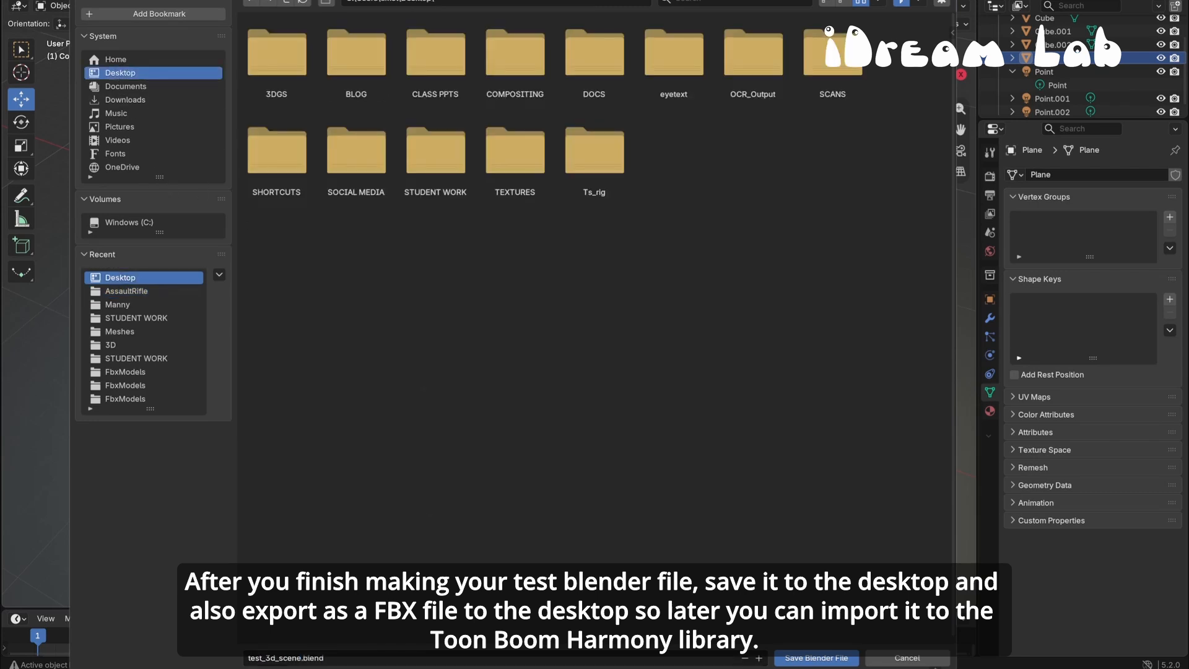
pyautogui.click(823, 660)
# Step: Export the scene to the Desktop as test_3d_scene.fbx and locate the saved Blender file in the Desktop folder
pyautogui.click(28, 0)
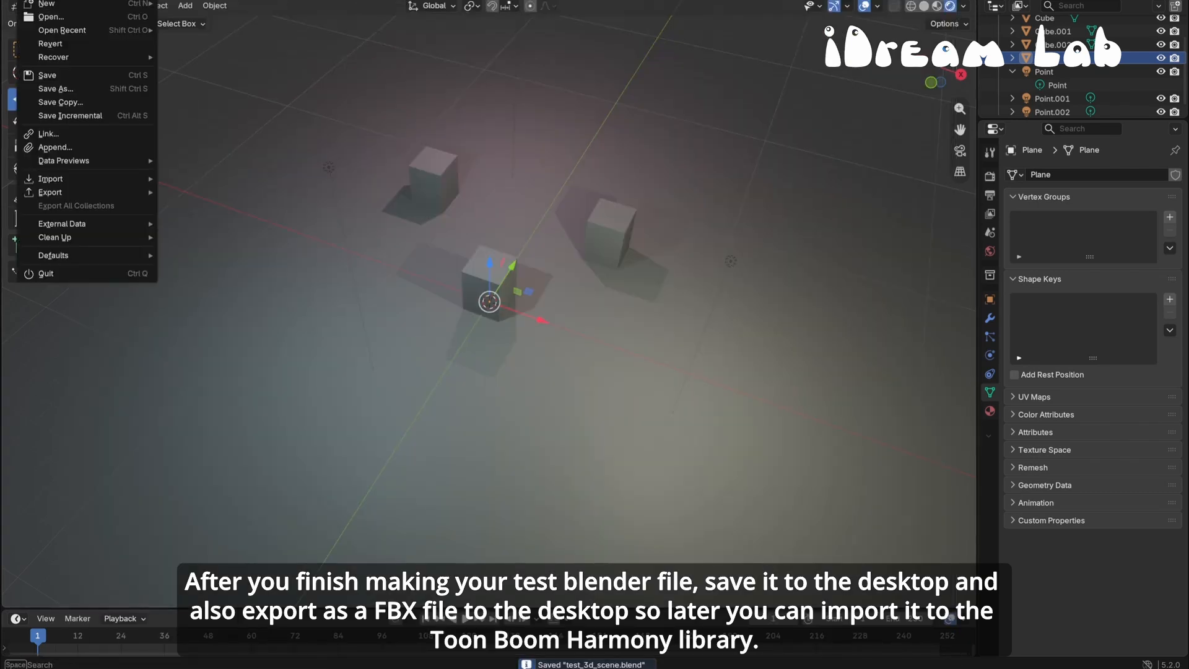
pyautogui.moveTo(70, 192)
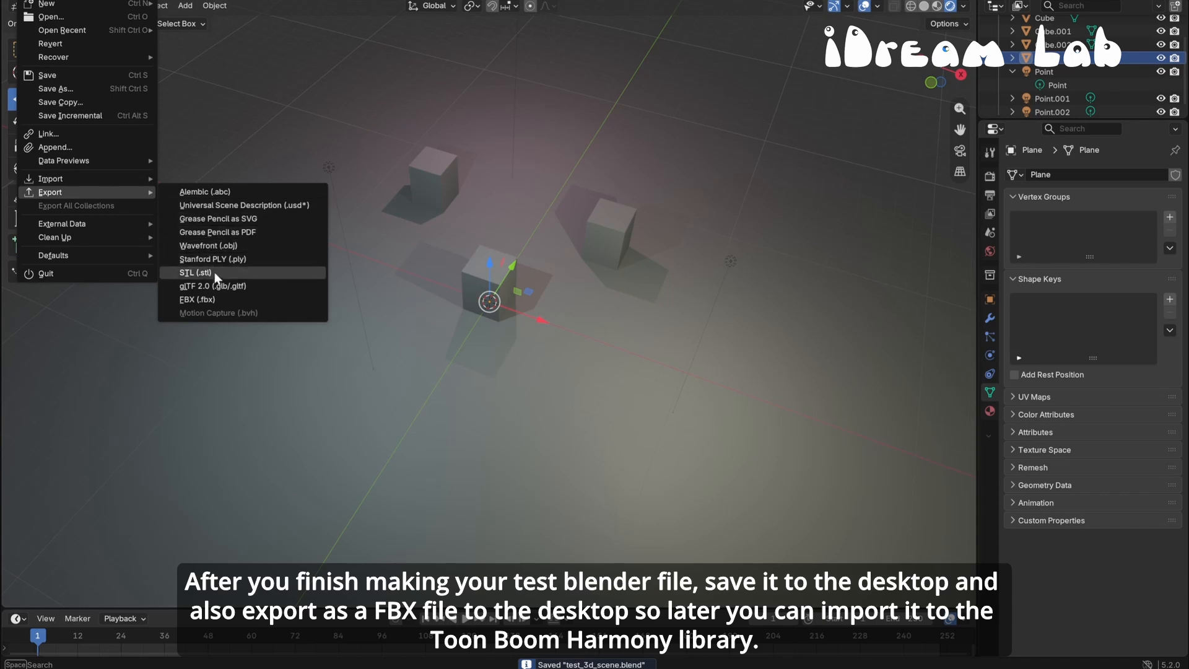
pyautogui.click(217, 296)
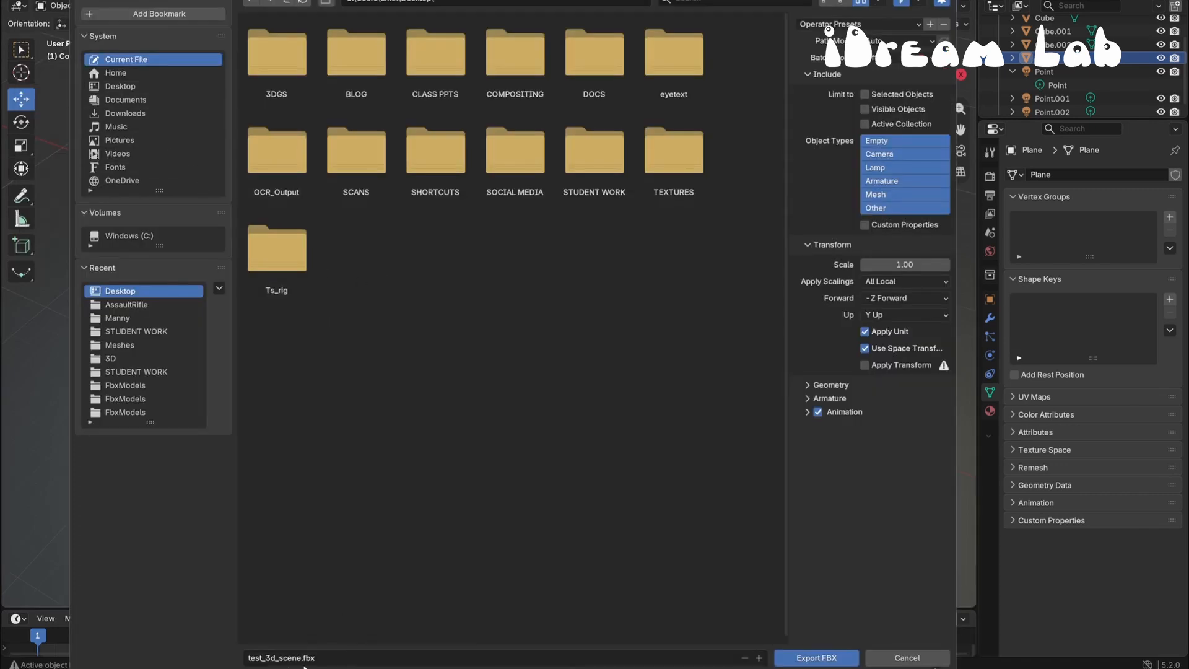
pyautogui.click(818, 661)
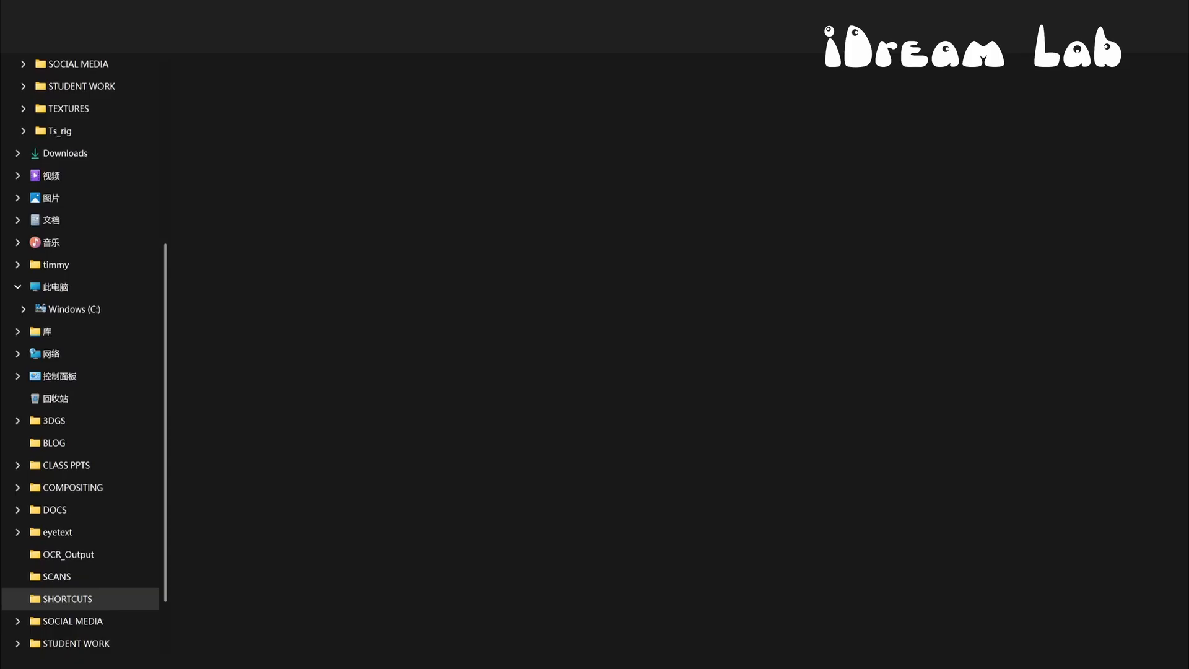
pyautogui.click(61, 135)
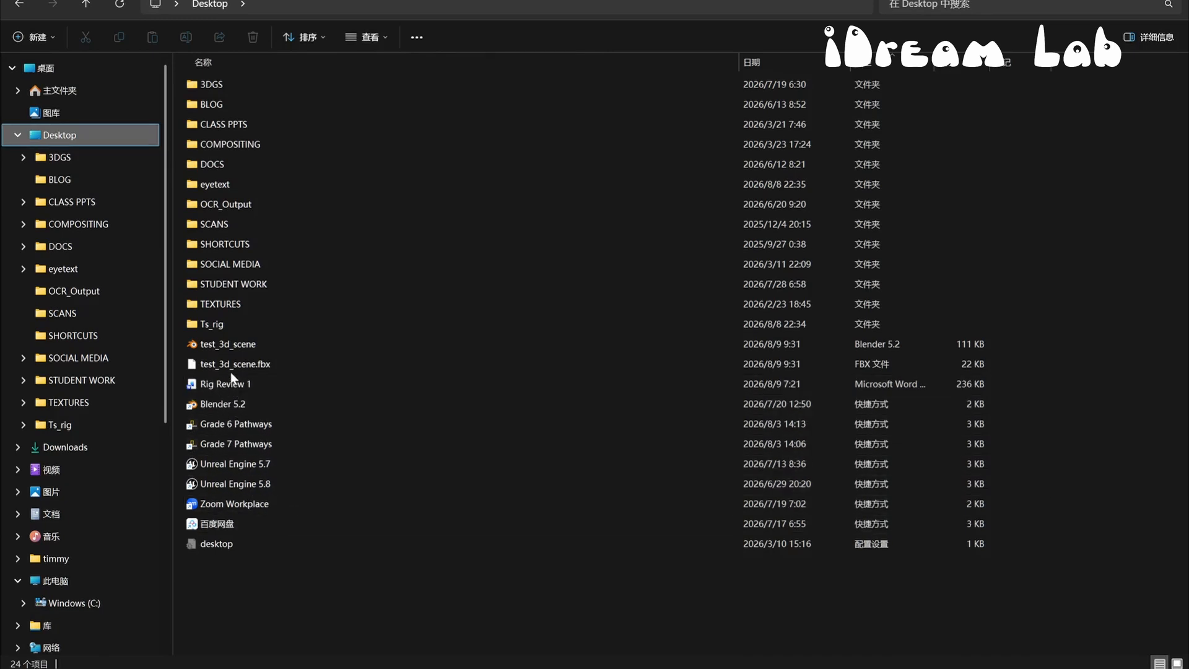
pyautogui.click(232, 350)
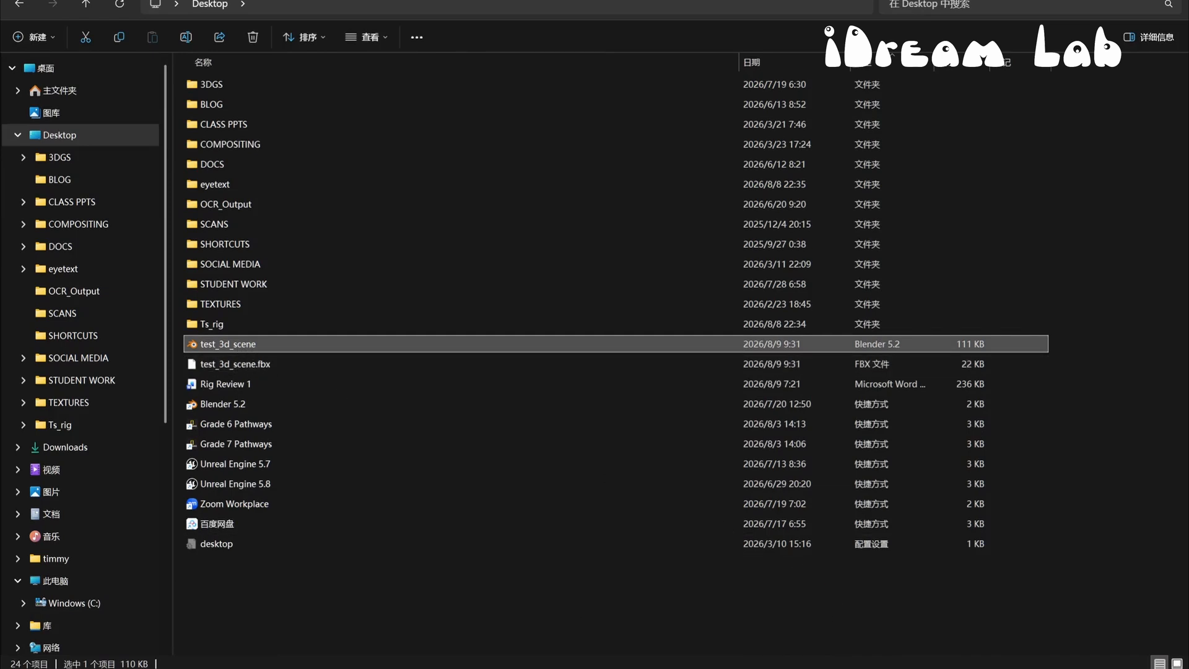
# Step: Switch to the Toon Boom Harmony project with Jammy and disconnect the RenderBlenderBatch node from the Composite
pyautogui.moveTo(672, 668)
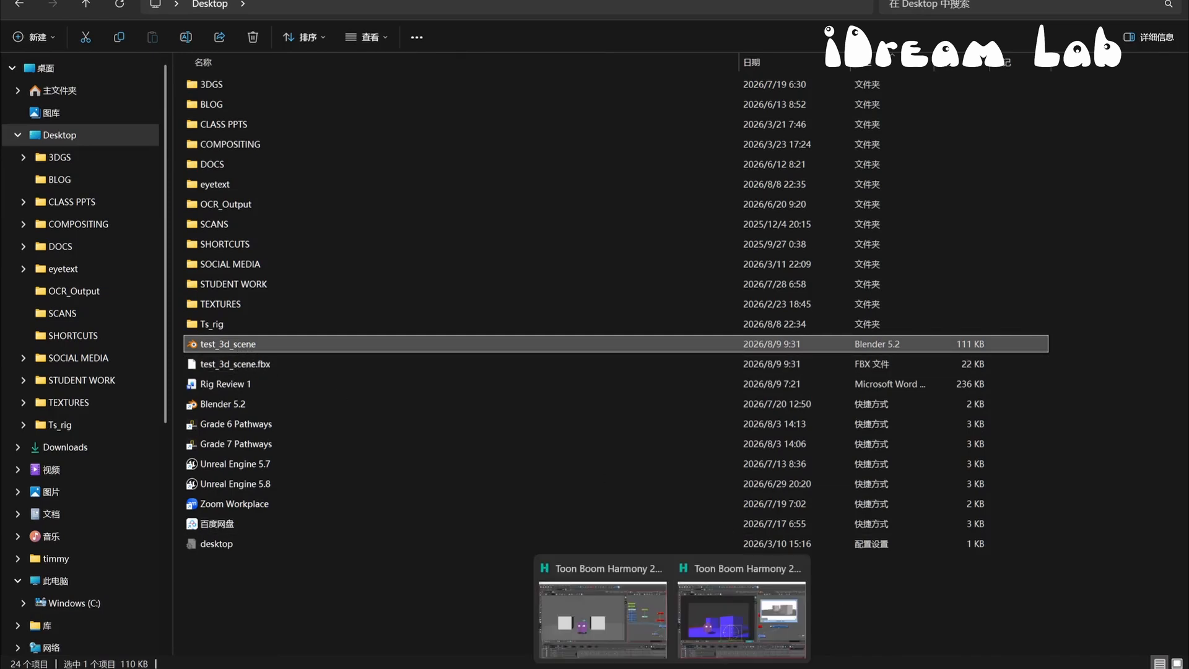
pyautogui.click(652, 627)
pyautogui.scroll(4, 992, 285)
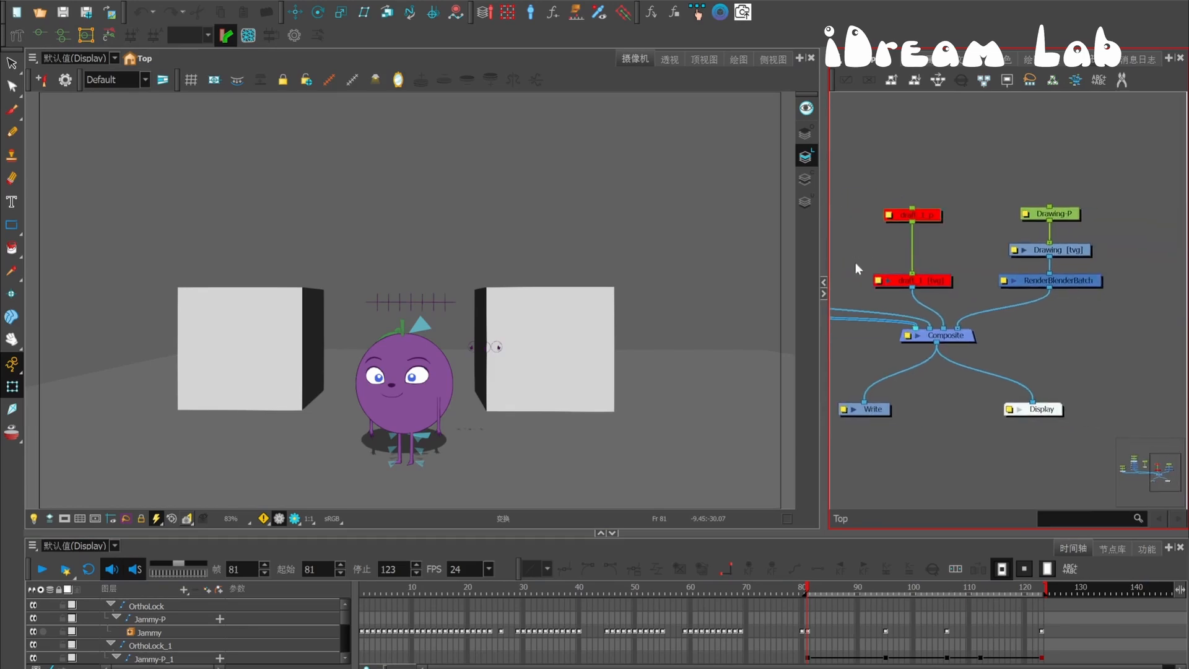
pyautogui.scroll(3, 1028, 270)
pyautogui.scroll(-1, 1010, 280)
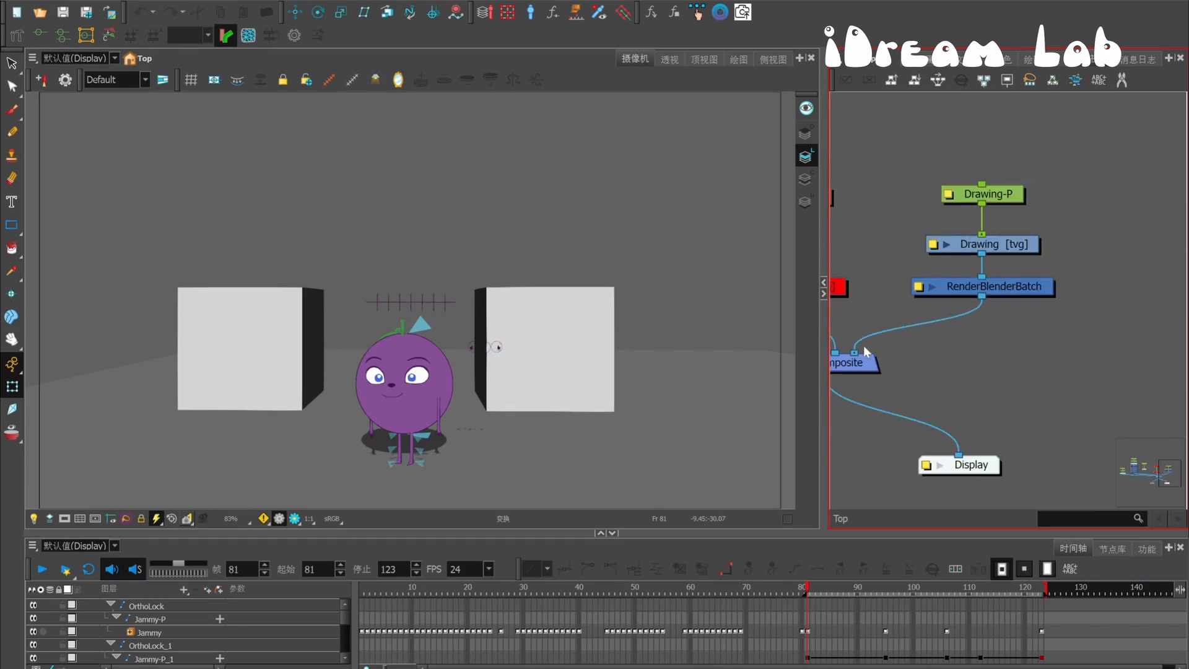
pyautogui.moveTo(863, 346); pyautogui.dragTo(934, 267)
# Step: Import test_3d_scene.fbx from the Desktop into the 3D models (3D 模型) folder of the Harmony library
pyautogui.click(1138, 59)
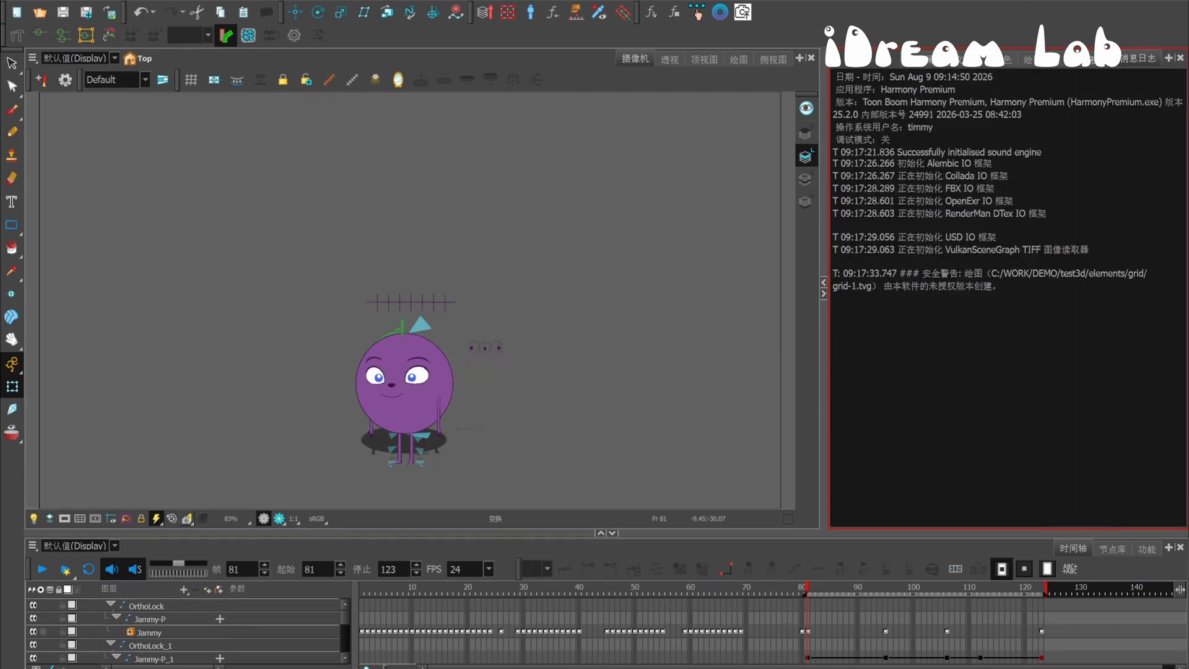
pyautogui.click(1043, 59)
pyautogui.click(1012, 58)
pyautogui.click(930, 59)
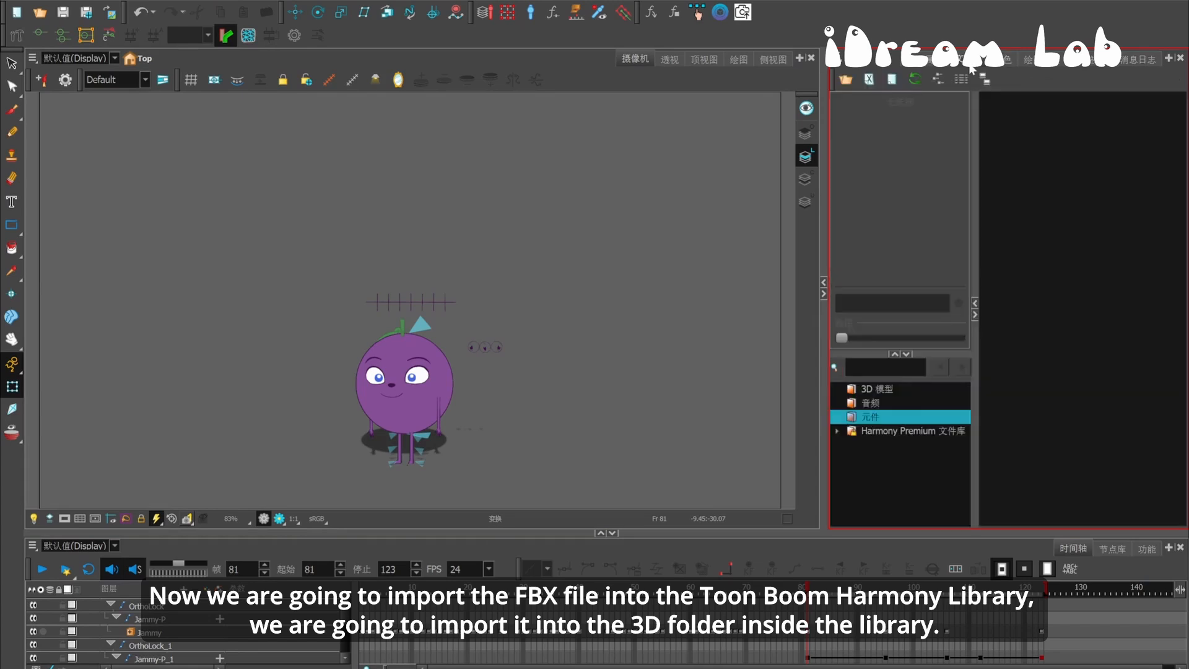
pyautogui.click(871, 390)
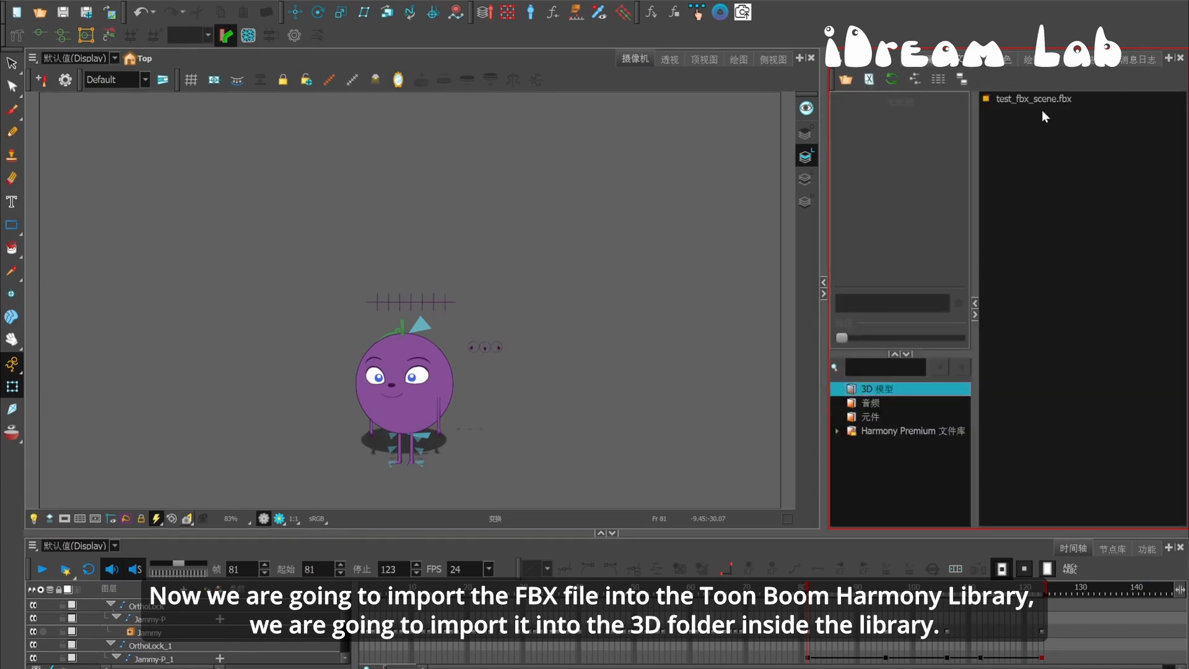
pyautogui.rightClick(1030, 137)
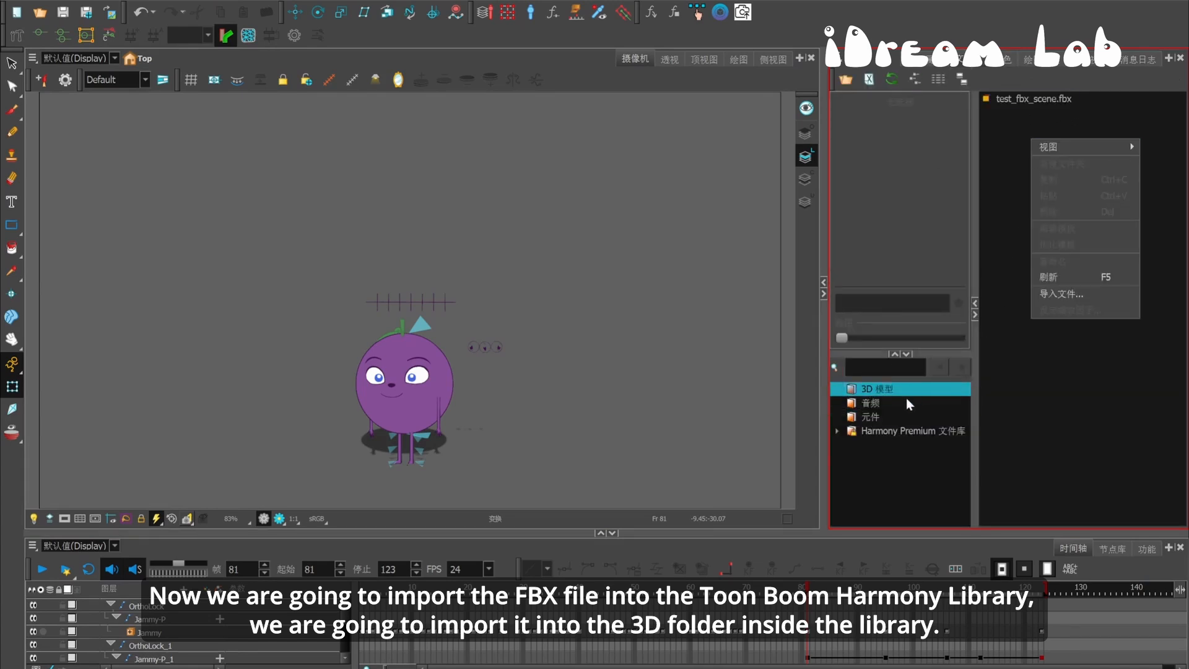
pyautogui.click(1104, 291)
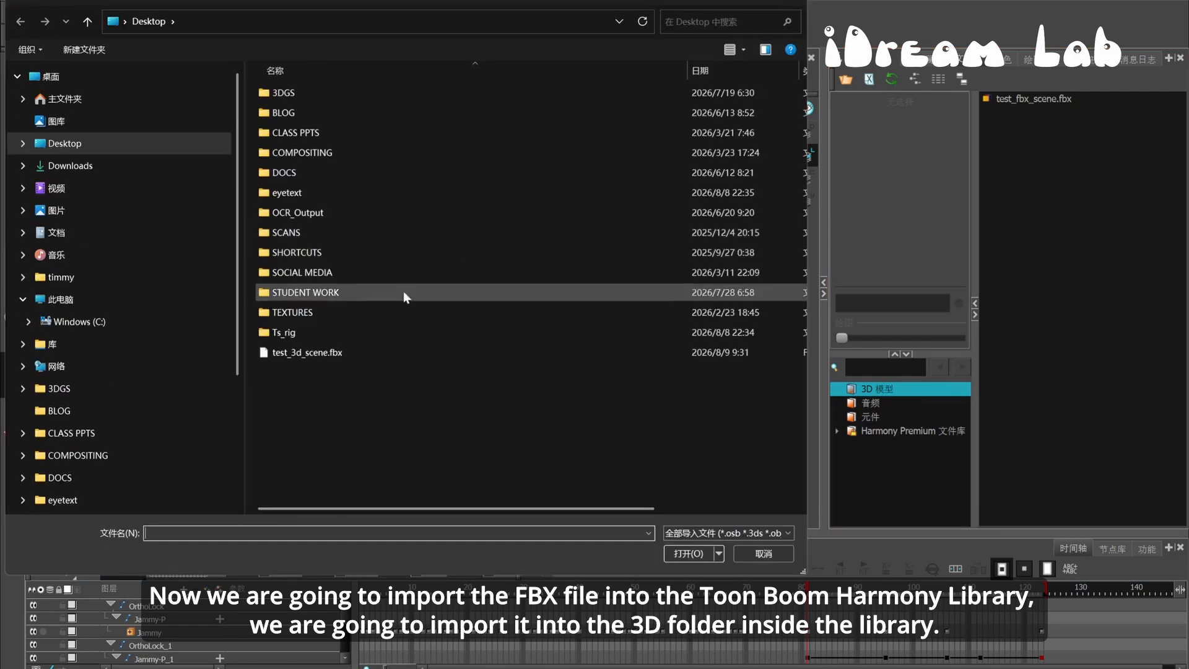
pyautogui.click(337, 355)
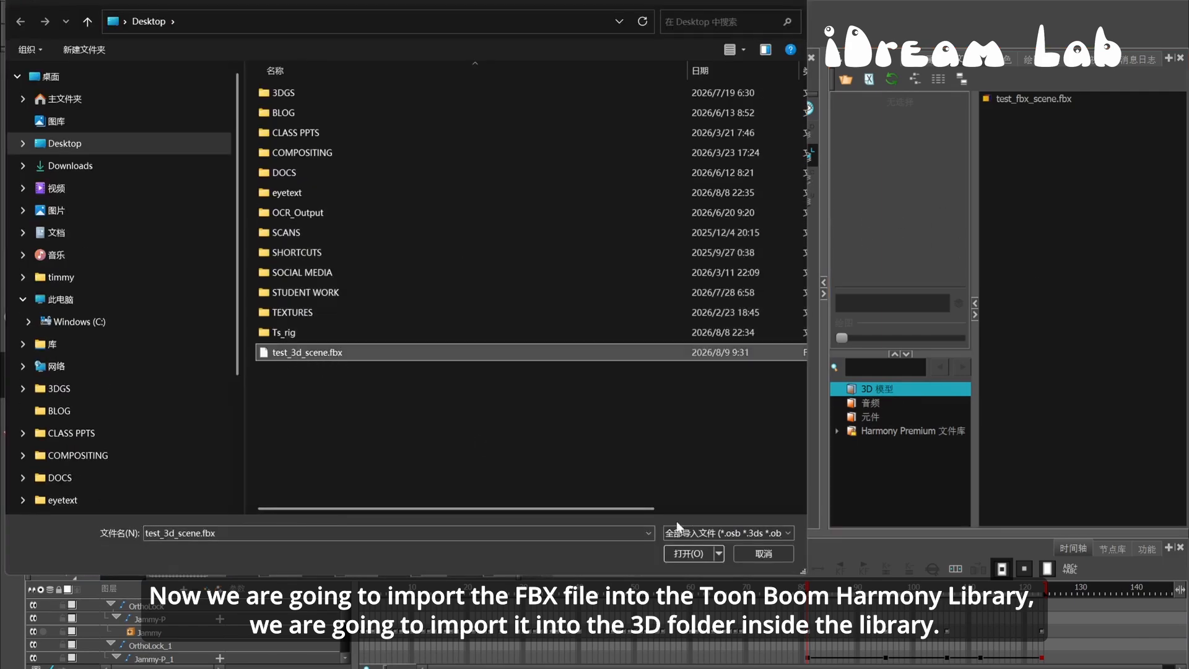
pyautogui.click(689, 553)
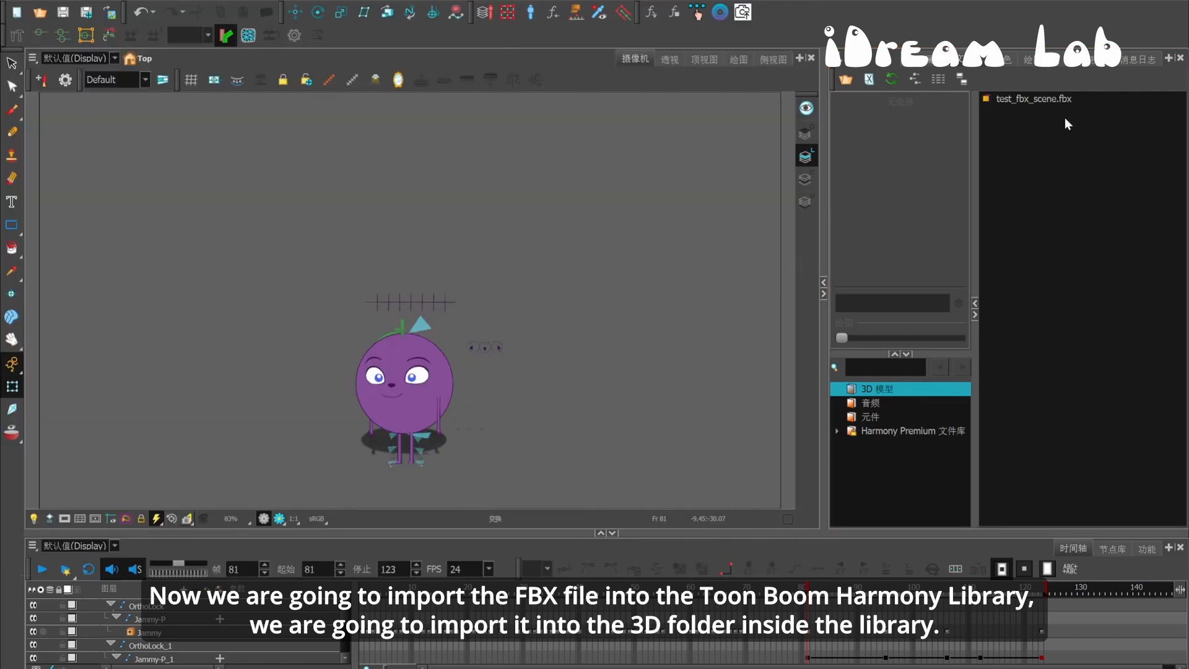
# Step: Enlarge the timeline area and select test_fbx_scene.fbx among the library's 3D models
pyautogui.click(1032, 114)
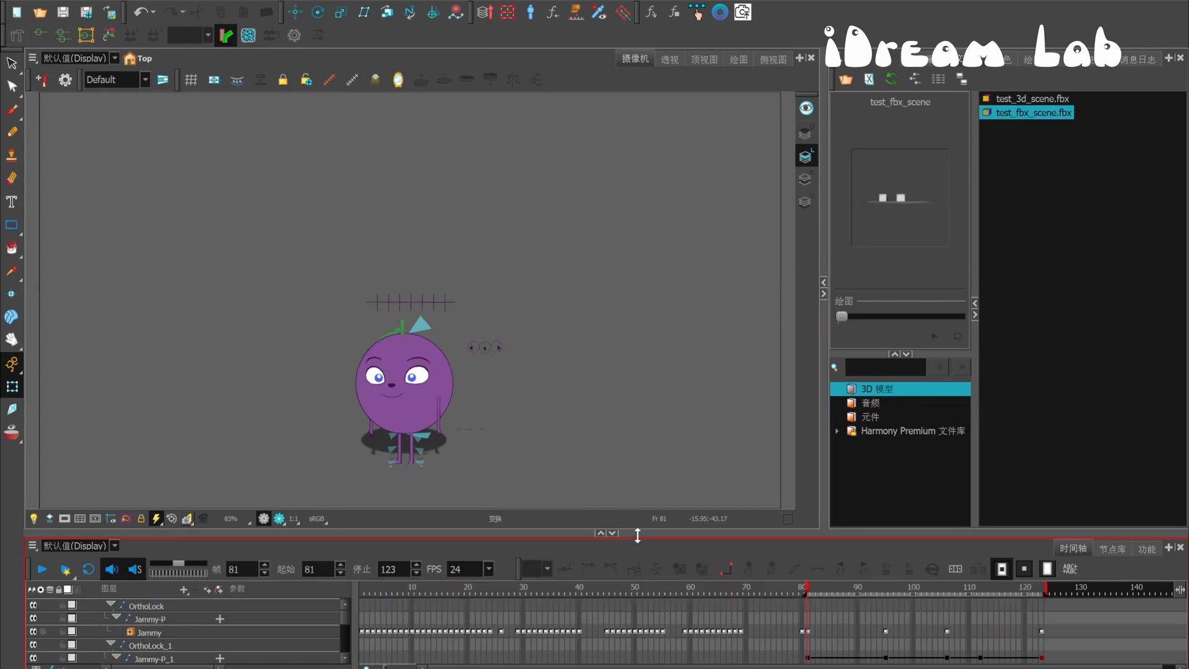
pyautogui.moveTo(637, 537); pyautogui.dragTo(667, 354)
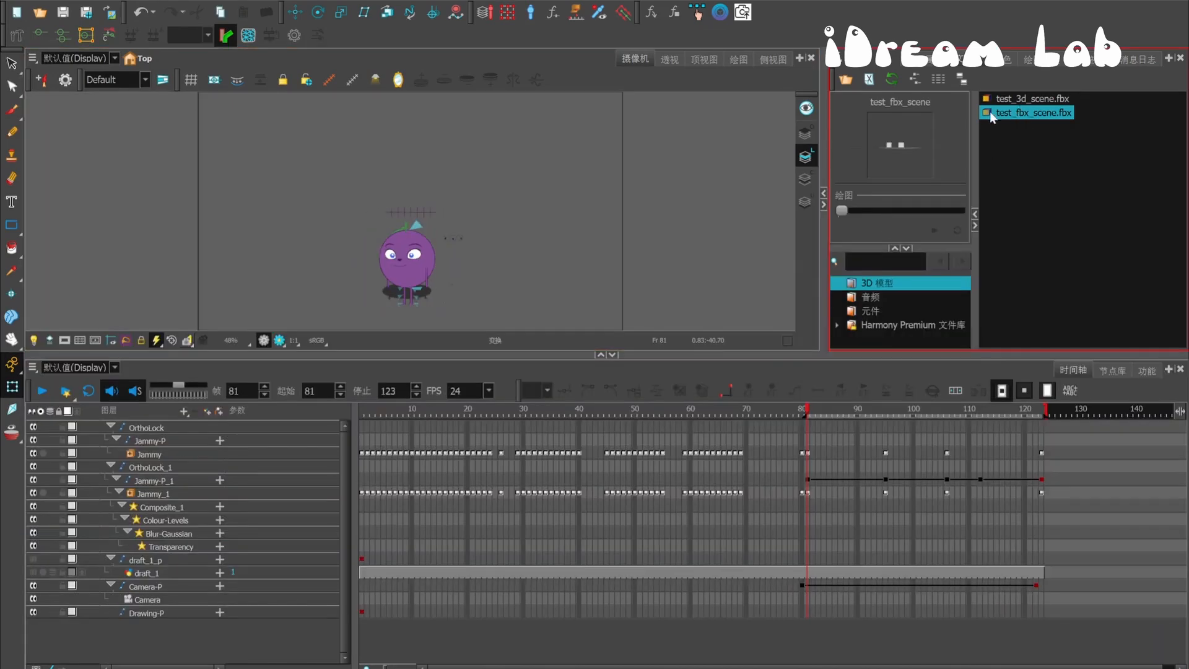
pyautogui.click(1002, 99)
pyautogui.click(1011, 113)
pyautogui.rightClick(1011, 112)
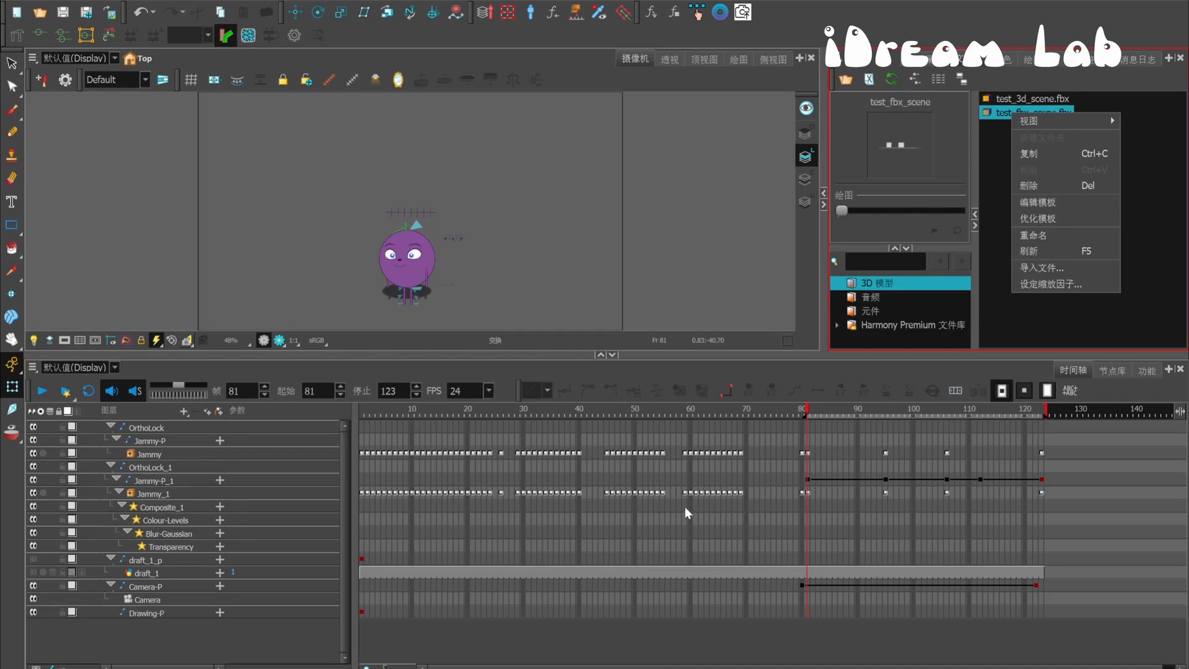
pyautogui.click(180, 637)
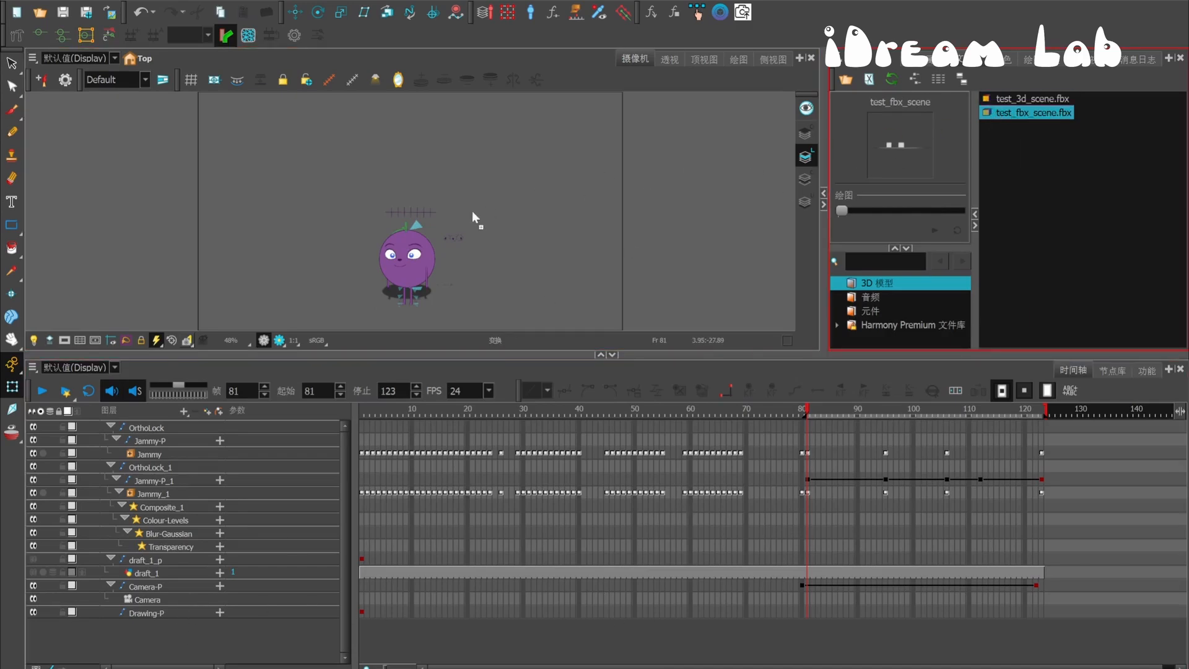
# Step: Add a vector drawing layer named 3d_scene and place test_fbx_scene.fbx from the library on it at frame 81
pyautogui.click(420, 265)
pyautogui.scroll(-3, 428, 262)
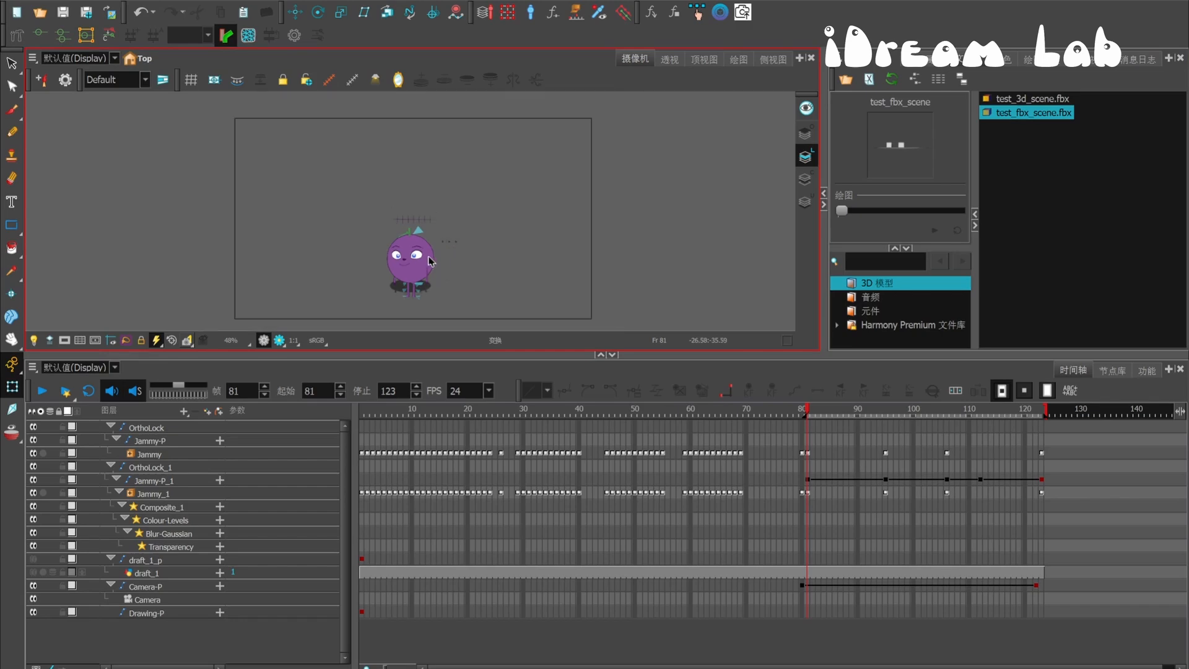
pyautogui.scroll(2, 429, 260)
pyautogui.click(247, 530)
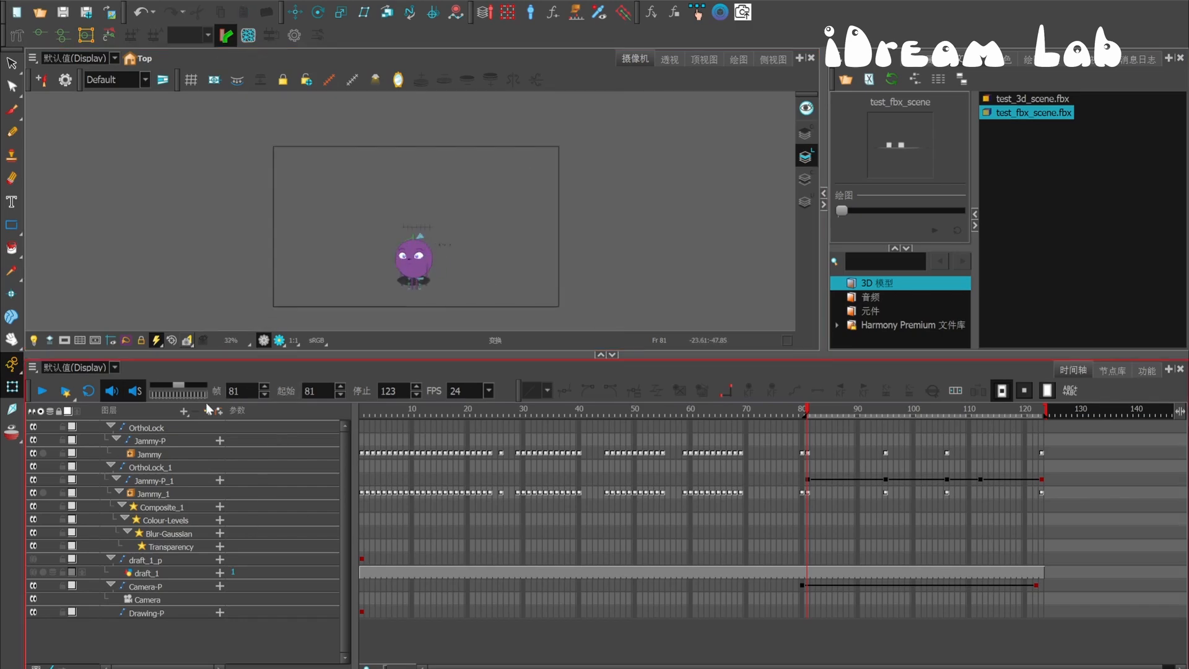
pyautogui.click(182, 413)
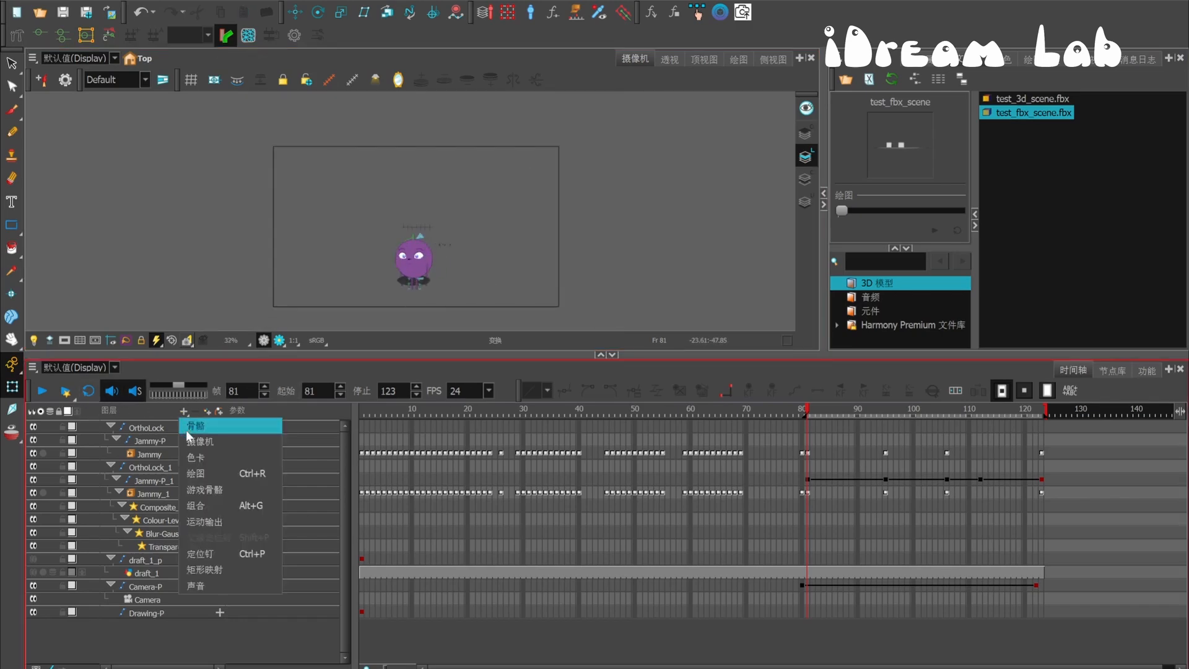
pyautogui.click(242, 470)
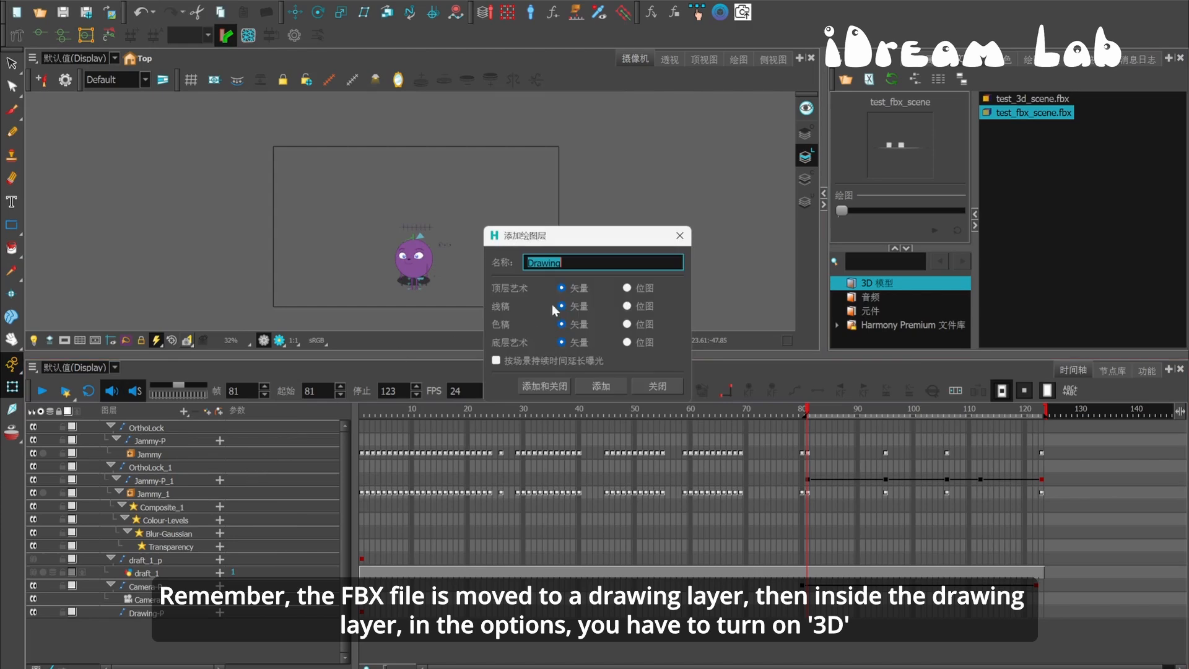
pyautogui.write('3d_scene')
pyautogui.click(601, 385)
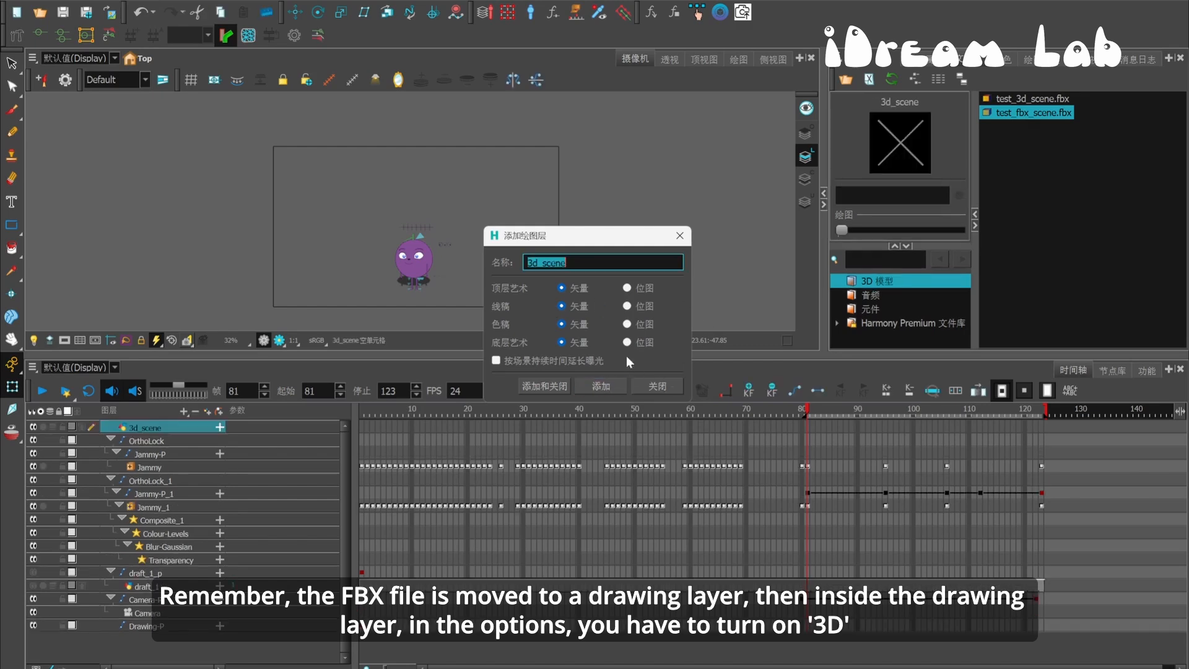
pyautogui.click(679, 237)
pyautogui.moveTo(1021, 113); pyautogui.dragTo(929, 244)
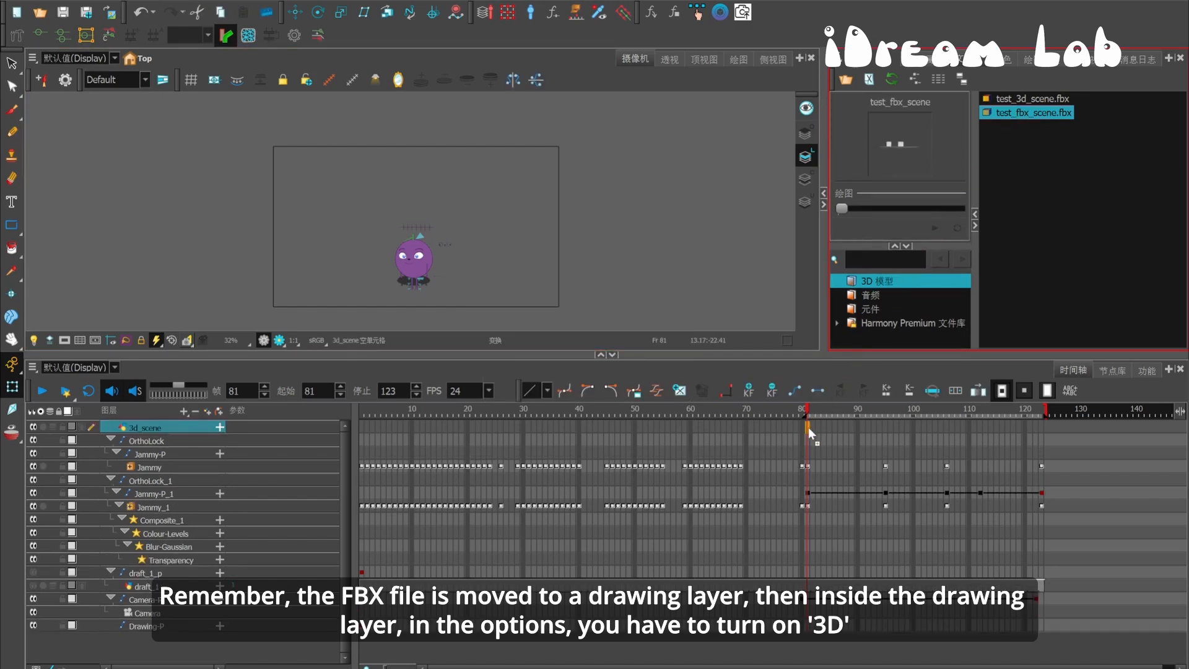
pyautogui.moveTo(808, 428); pyautogui.dragTo(808, 426)
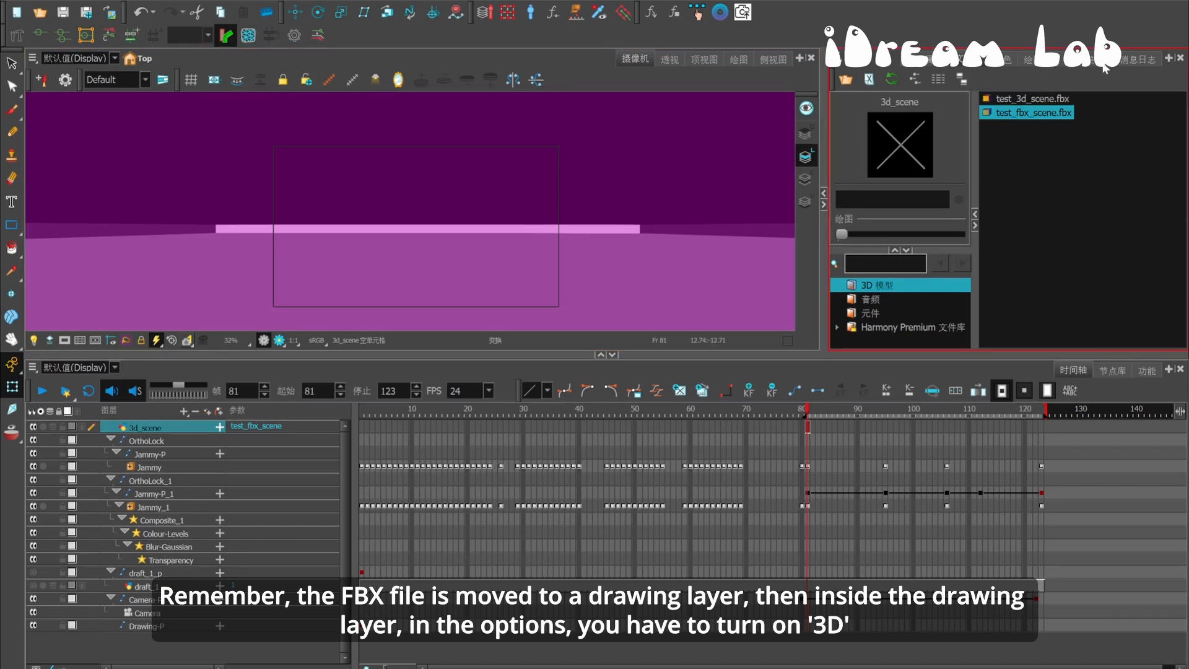
# Step: Move the 3d_scene node in the node network to the other side of the Composite, beside RenderBlenderBatch
pyautogui.click(1137, 60)
pyautogui.click(1100, 60)
pyautogui.scroll(-2, 1024, 124)
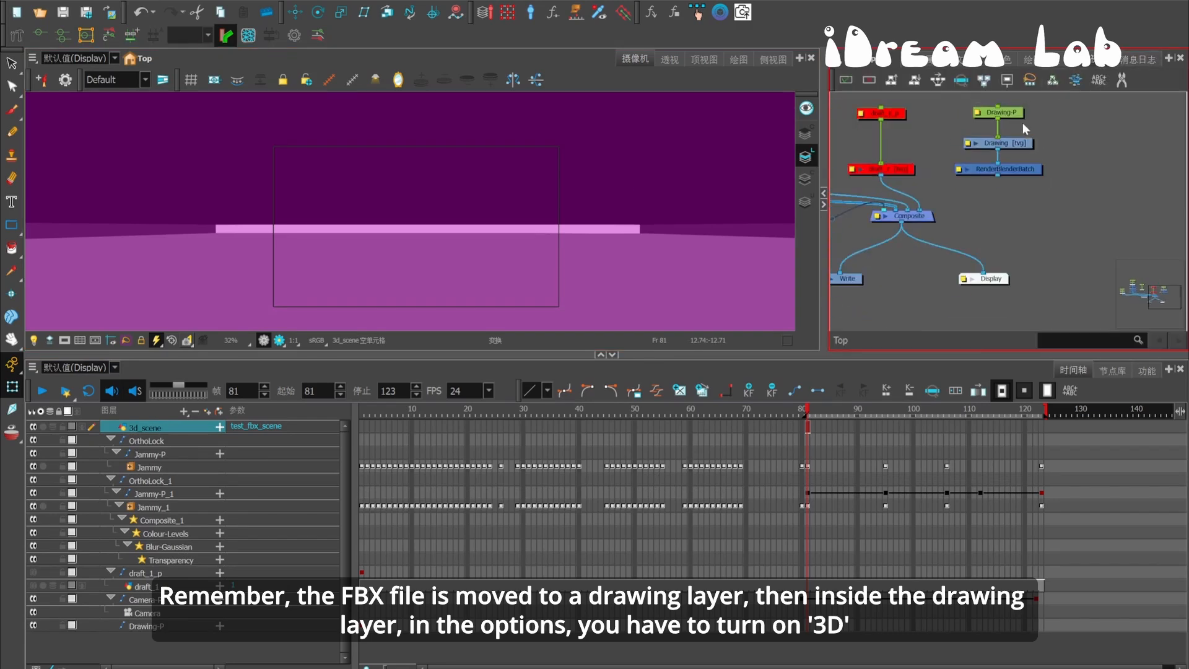
pyautogui.scroll(-6, 1024, 128)
pyautogui.moveTo(990, 147); pyautogui.dragTo(1006, 178)
pyautogui.scroll(4, 1006, 178)
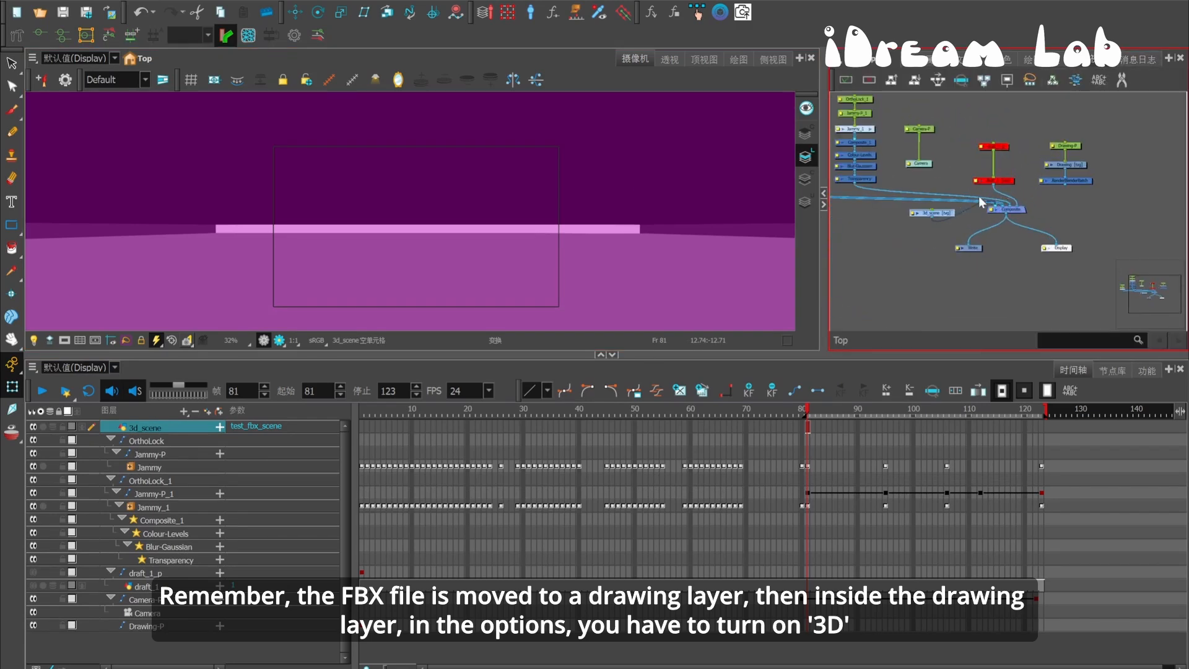
pyautogui.moveTo(945, 214); pyautogui.dragTo(1050, 199)
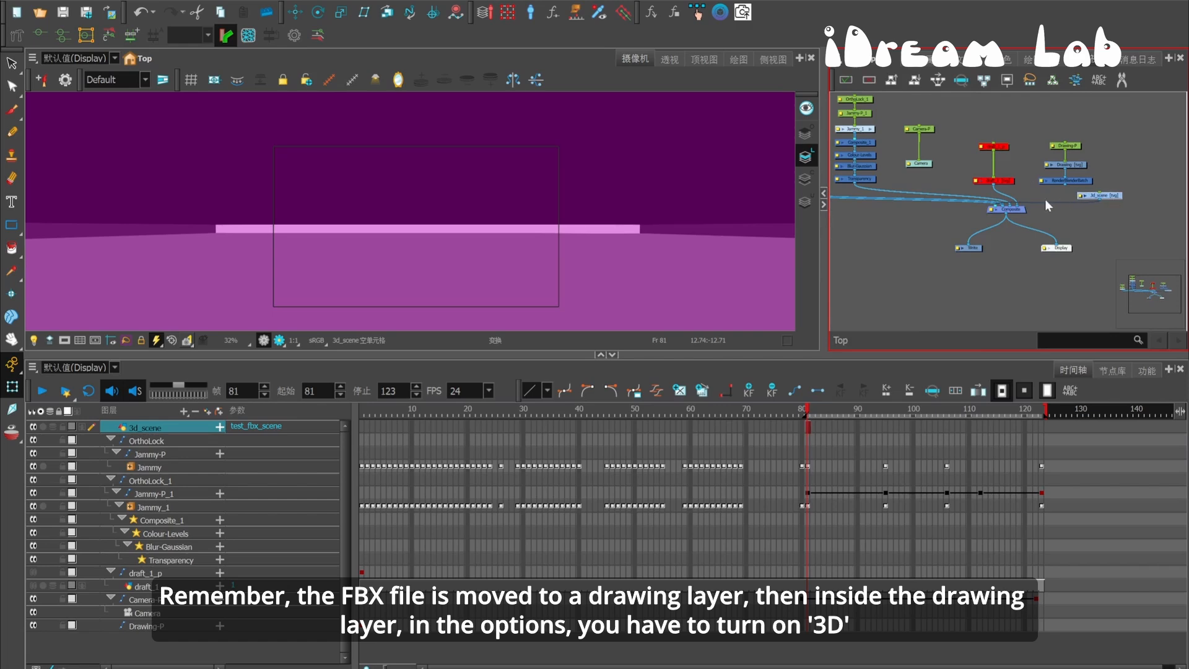
pyautogui.scroll(3, 1046, 198)
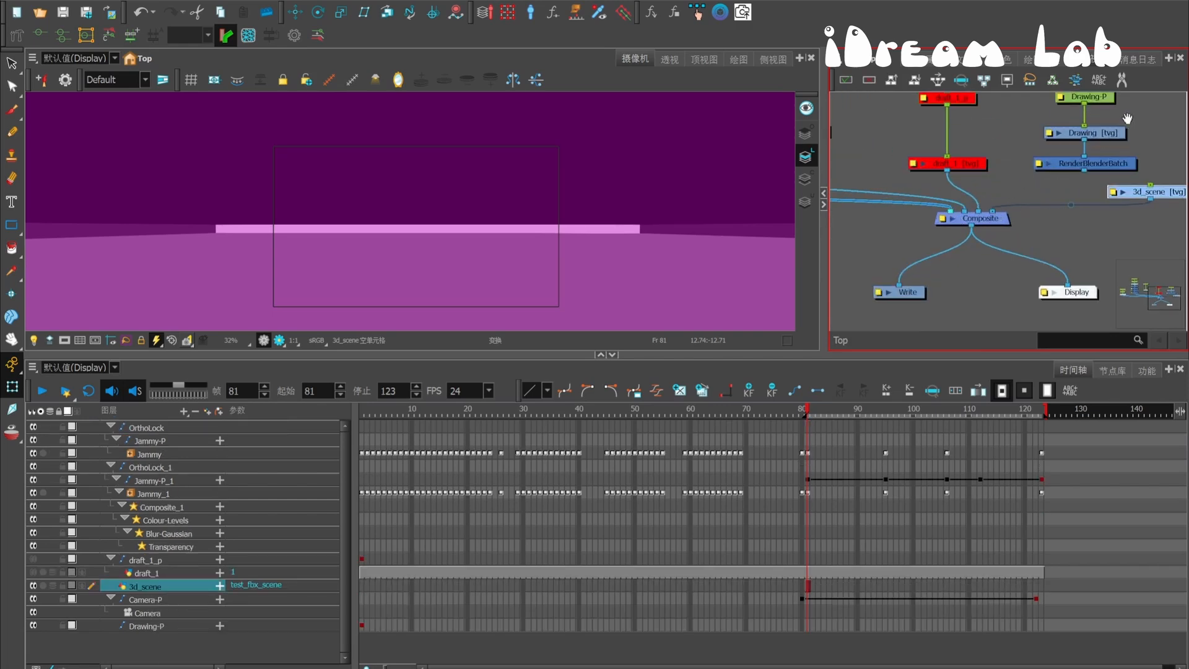
# Step: Space out the node network by moving the Drawing-P, Drawing and RenderBlenderBatch chain away and the 3d_scene node closer to Composite
pyautogui.moveTo(1125, 113)
pyautogui.mouseDown()
pyautogui.moveTo(1009, 186)
pyautogui.moveTo(954, 247)
pyautogui.moveTo(1105, 158)
pyautogui.mouseUp()
pyautogui.moveTo(1019, 159); pyautogui.dragTo(947, 242)
pyautogui.moveTo(946, 243); pyautogui.dragTo(1090, 187)
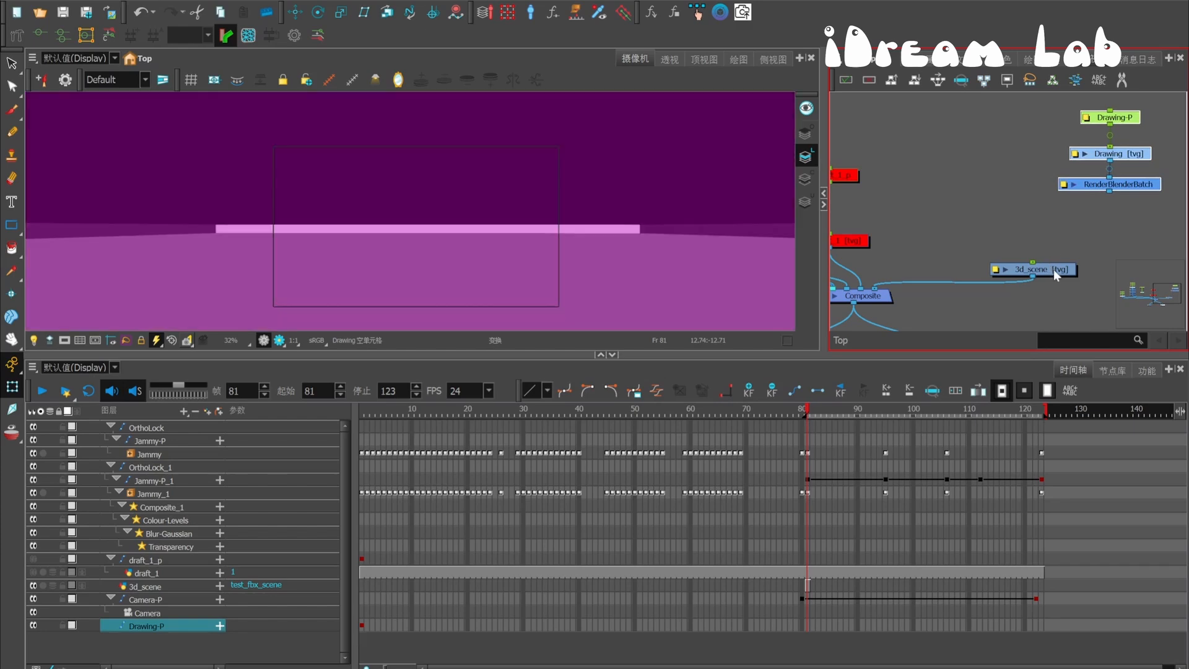
pyautogui.moveTo(1054, 269); pyautogui.dragTo(987, 261)
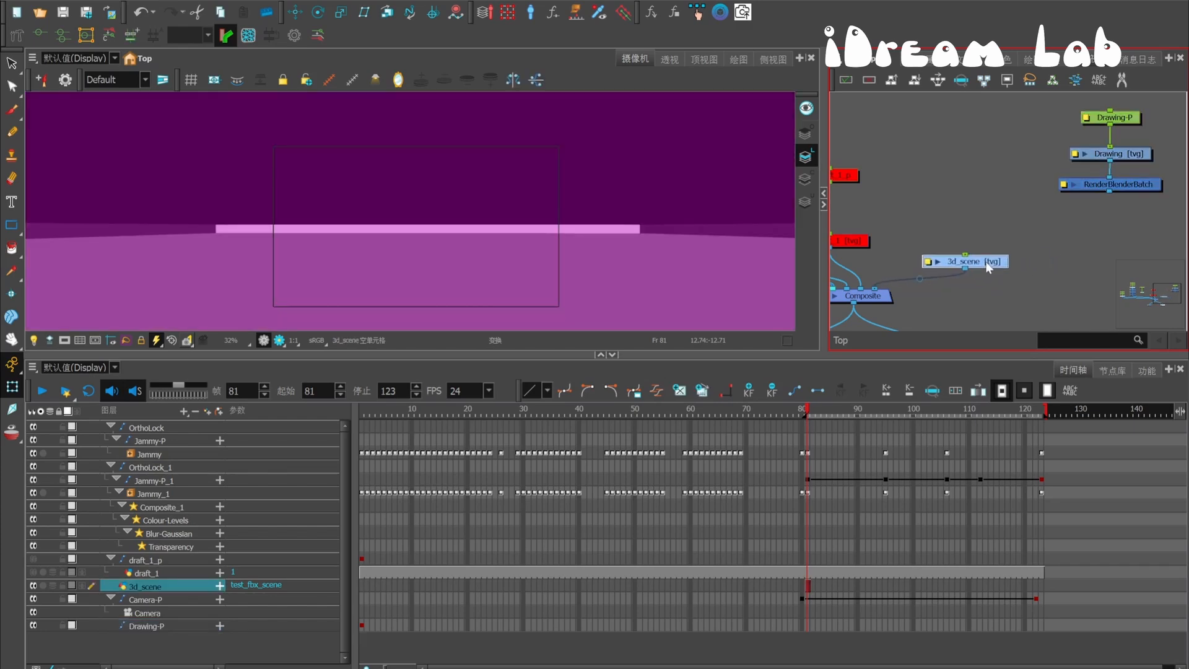
# Step: Add a parent peg to the 3d_scene node and enable 3D on the peg with its position set to 3D path
pyautogui.hotkey('ctrl', 'p')
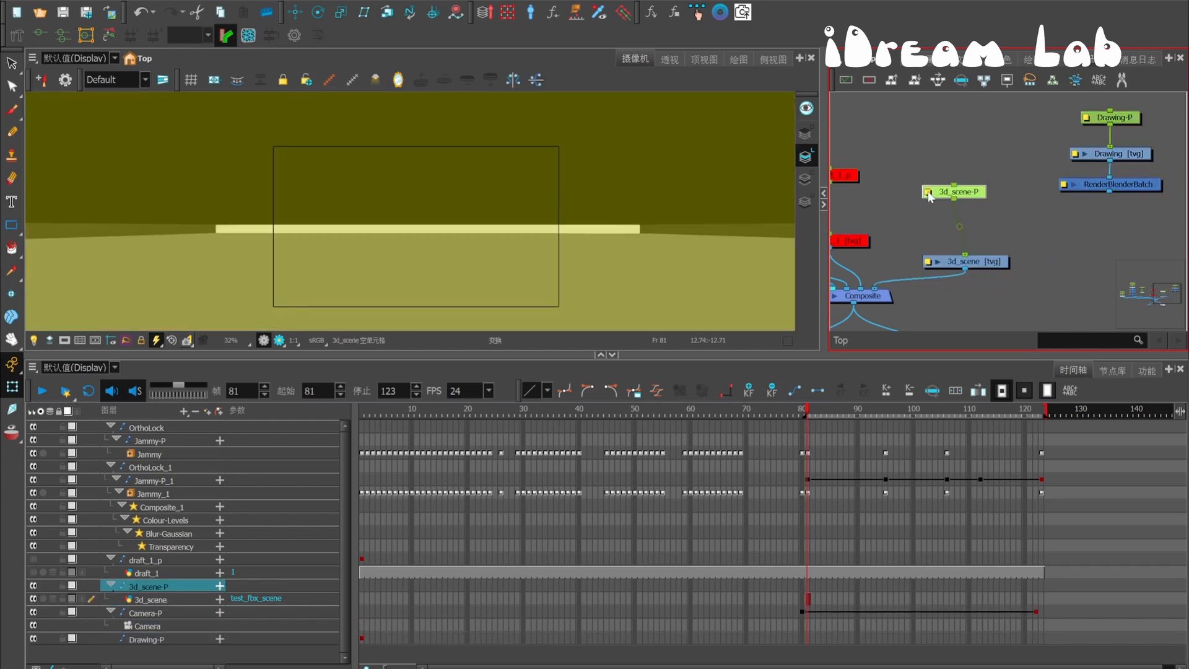
pyautogui.doubleClick(932, 194)
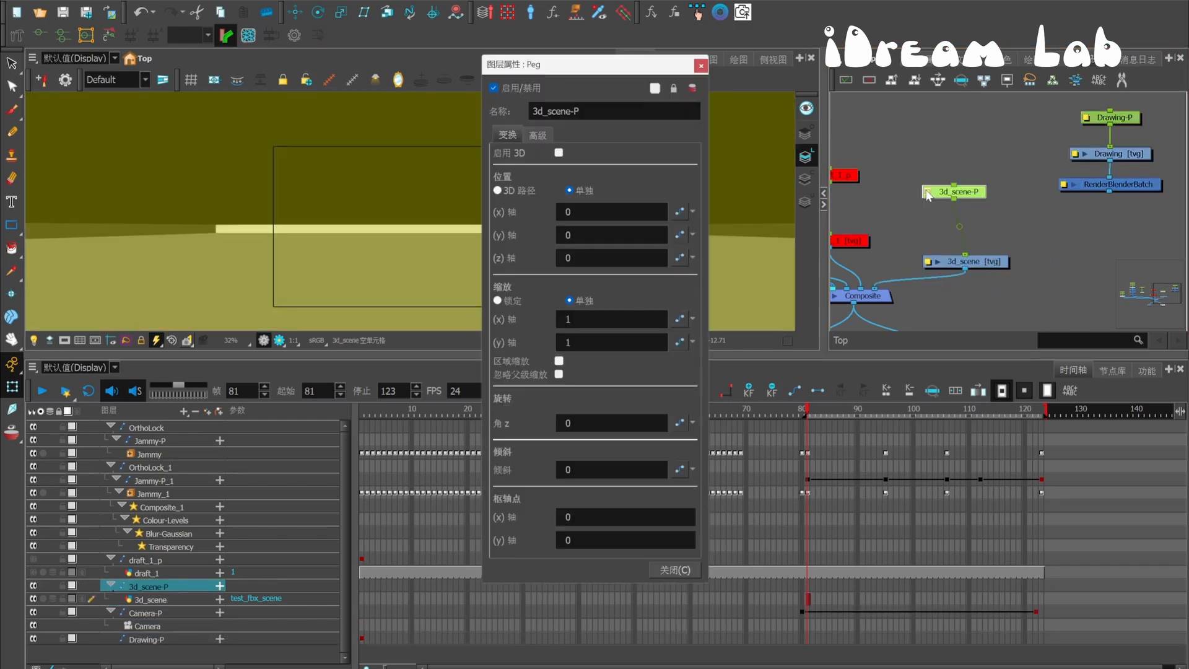
pyautogui.click(560, 152)
pyautogui.click(498, 191)
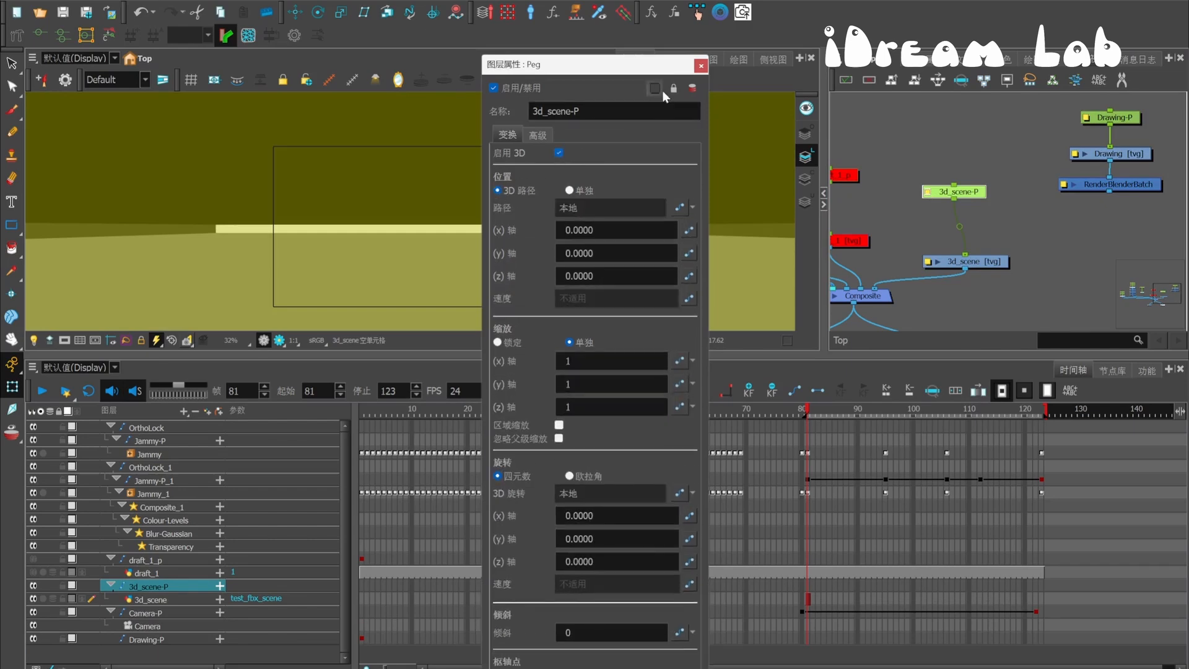
pyautogui.click(700, 65)
# Step: Enable 3D on the 3d_scene drawing layer with its position set to 3D path, and line its peg up above it
pyautogui.doubleClick(927, 263)
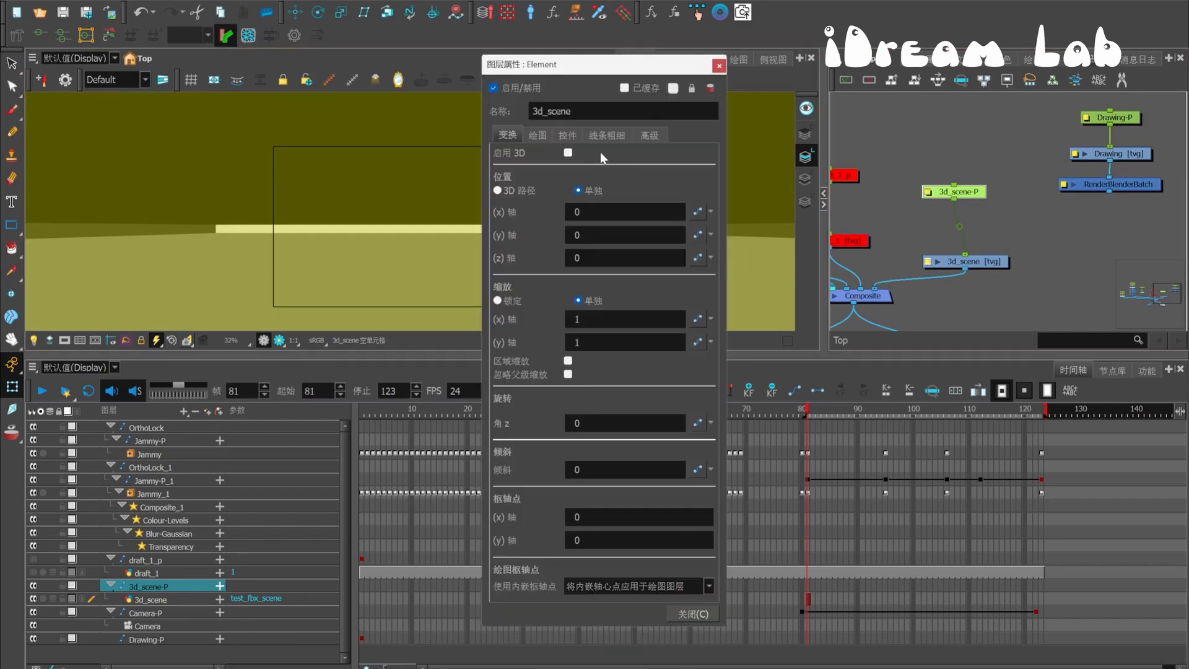
pyautogui.click(568, 152)
pyautogui.click(498, 191)
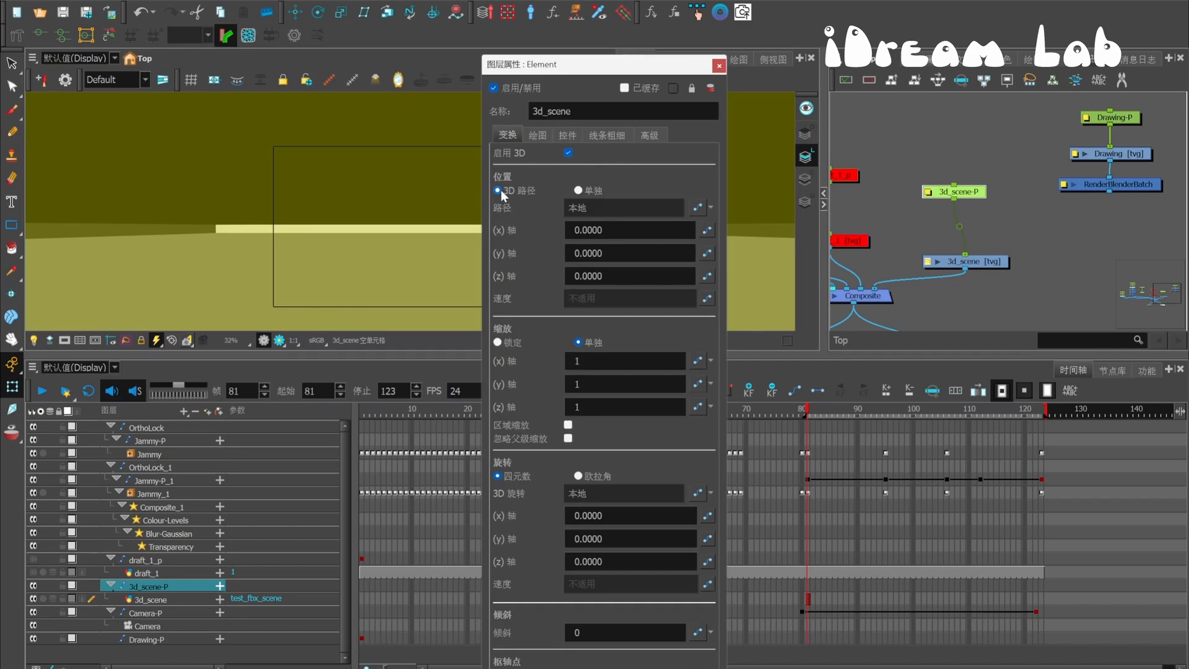
pyautogui.click(719, 65)
pyautogui.moveTo(972, 195); pyautogui.dragTo(983, 194)
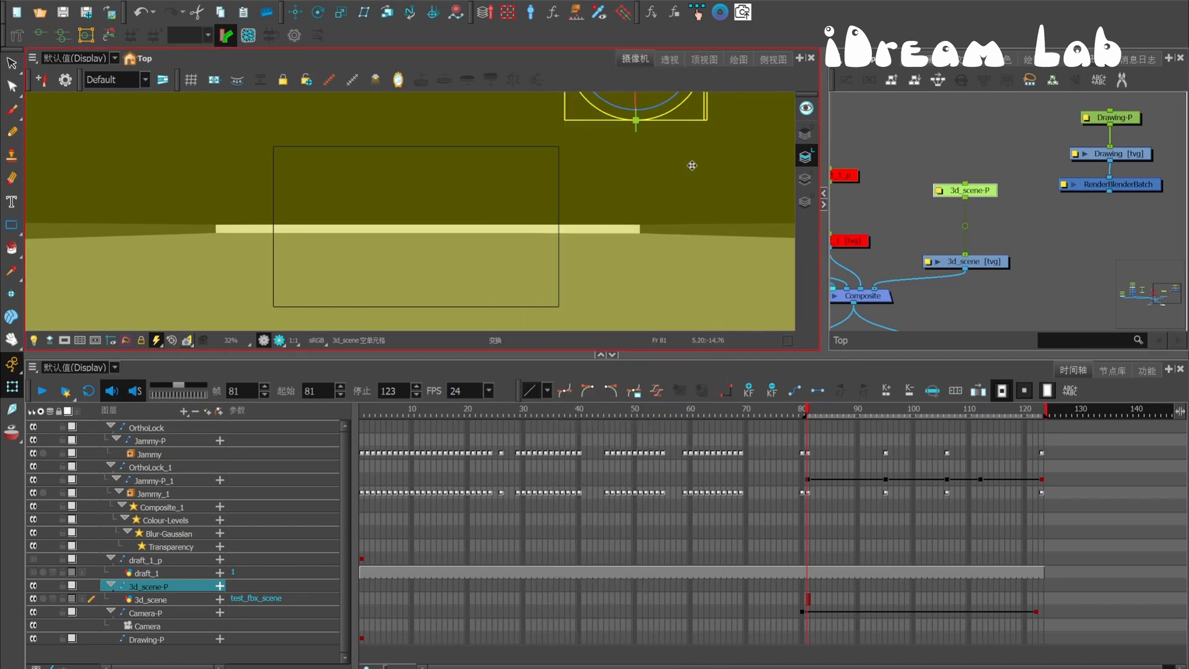
# Step: Scale down the FBX scene in the Camera view through the 3d_scene-P peg
pyautogui.scroll(-4, 690, 165)
pyautogui.moveTo(741, 188); pyautogui.dragTo(686, 141)
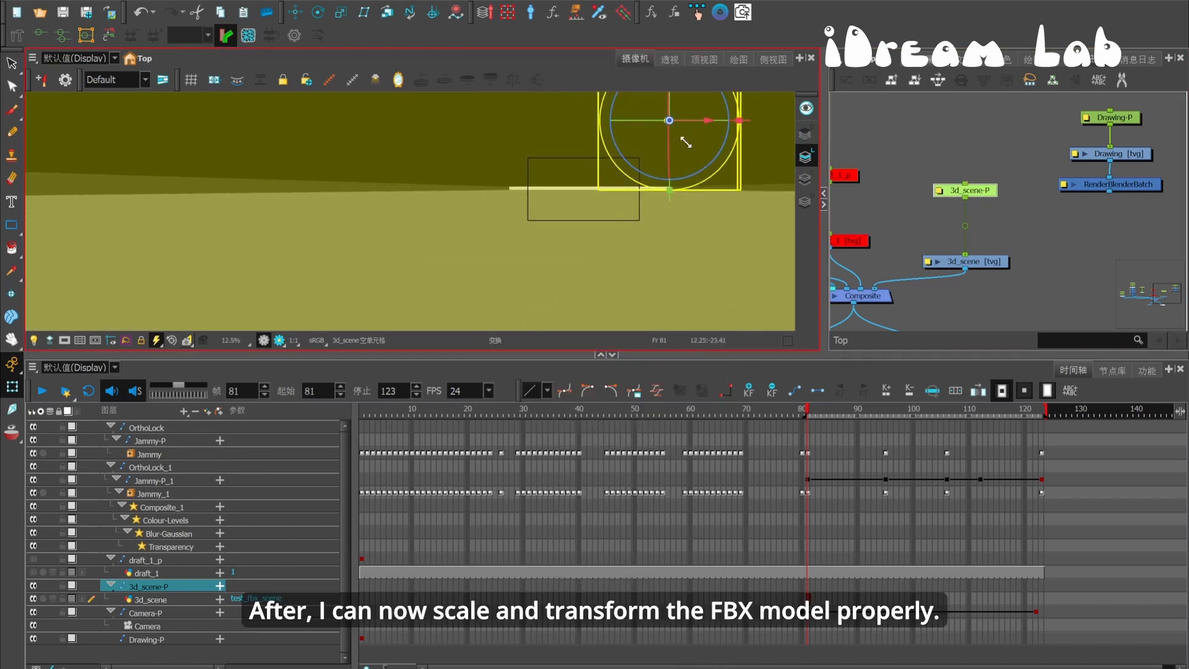
pyautogui.moveTo(739, 190); pyautogui.dragTo(682, 143)
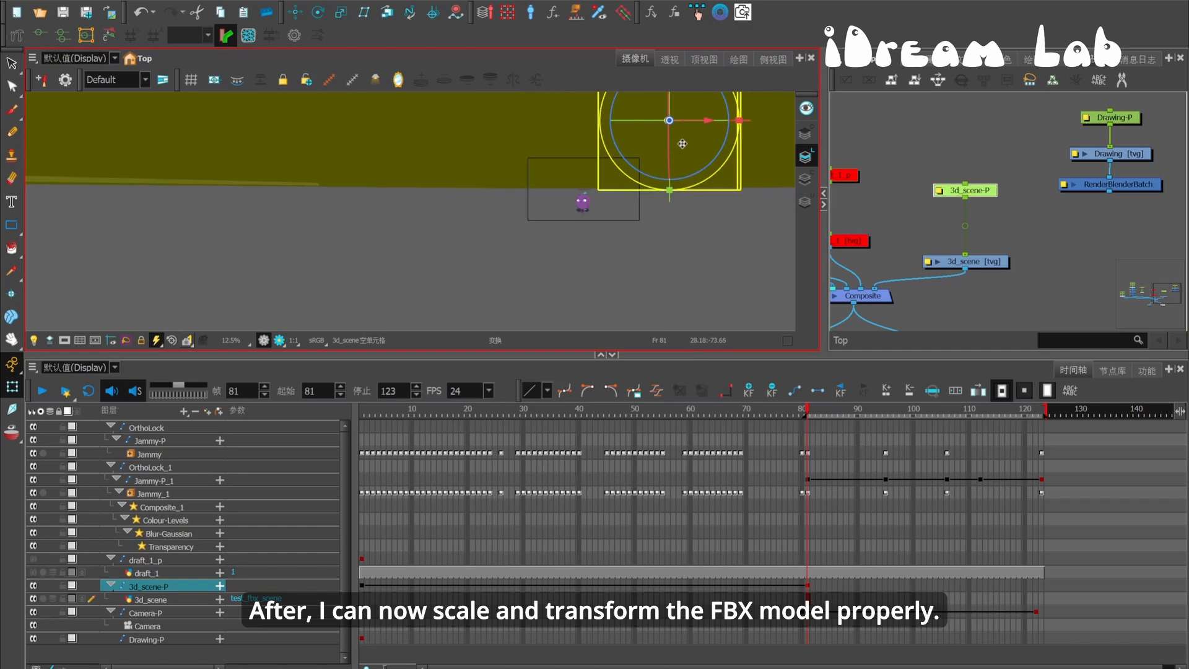
pyautogui.scroll(-4, 682, 143)
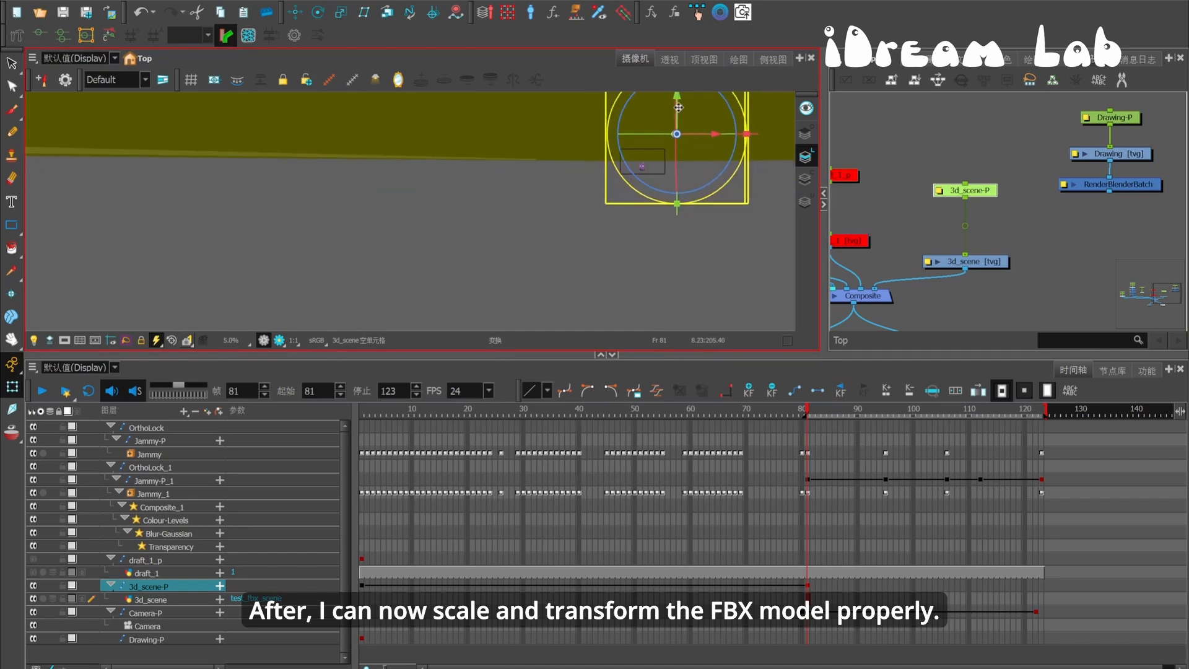
pyautogui.scroll(-3, 678, 107)
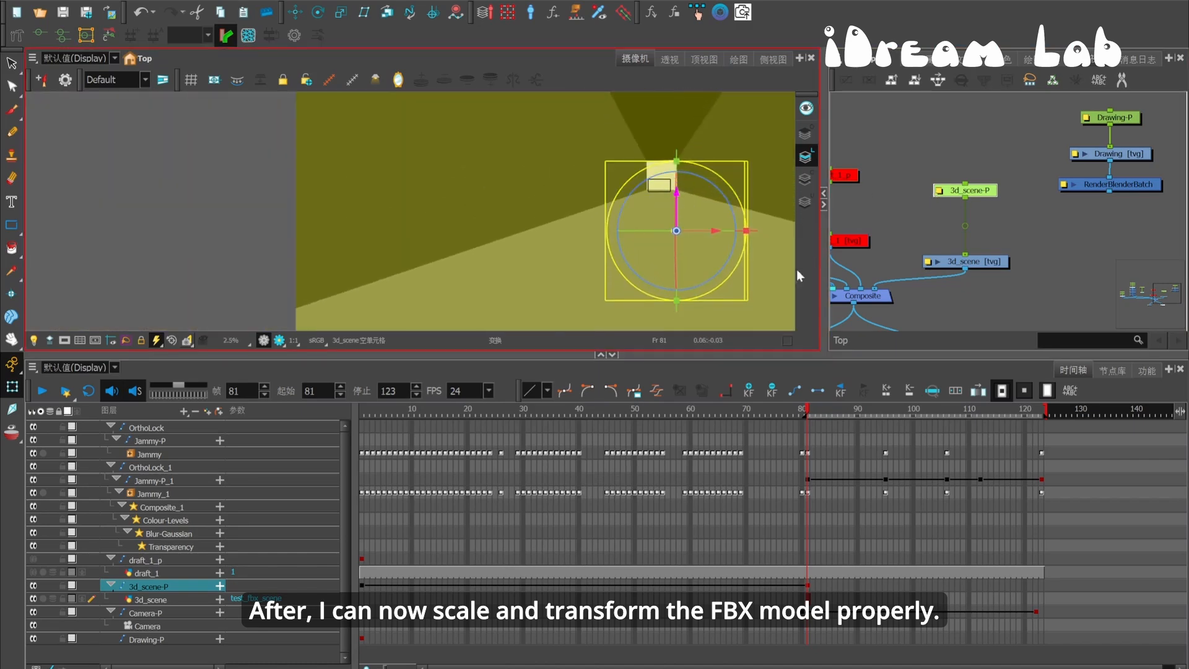
pyautogui.moveTo(745, 298); pyautogui.dragTo(674, 226)
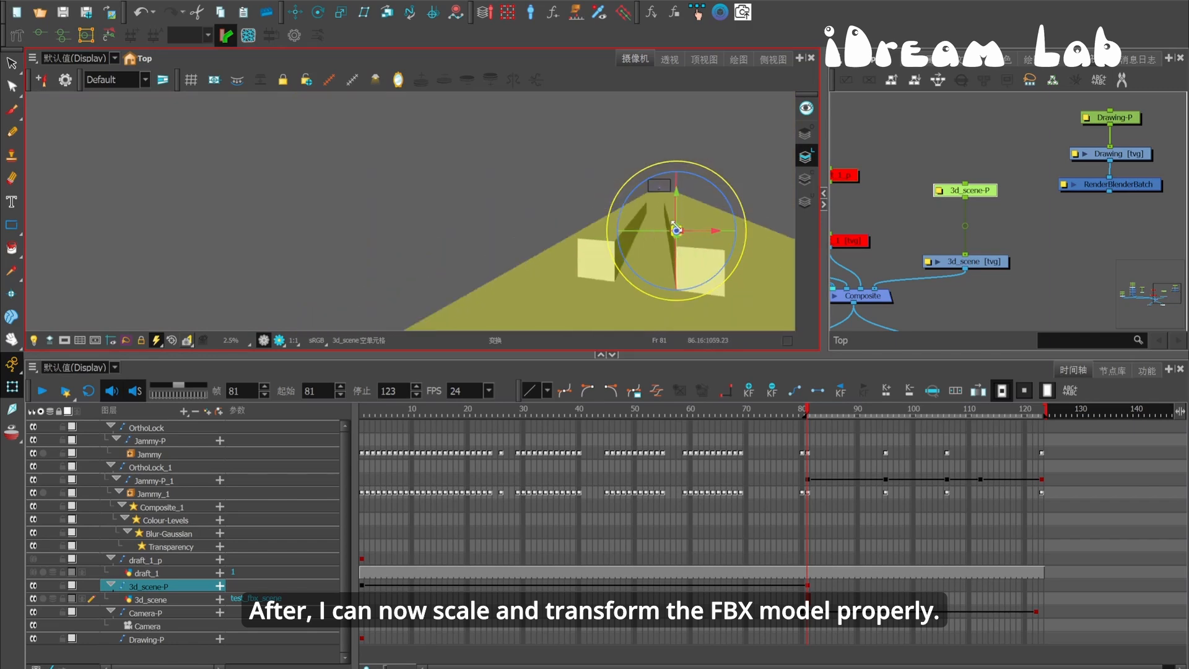
pyautogui.scroll(3, 669, 173)
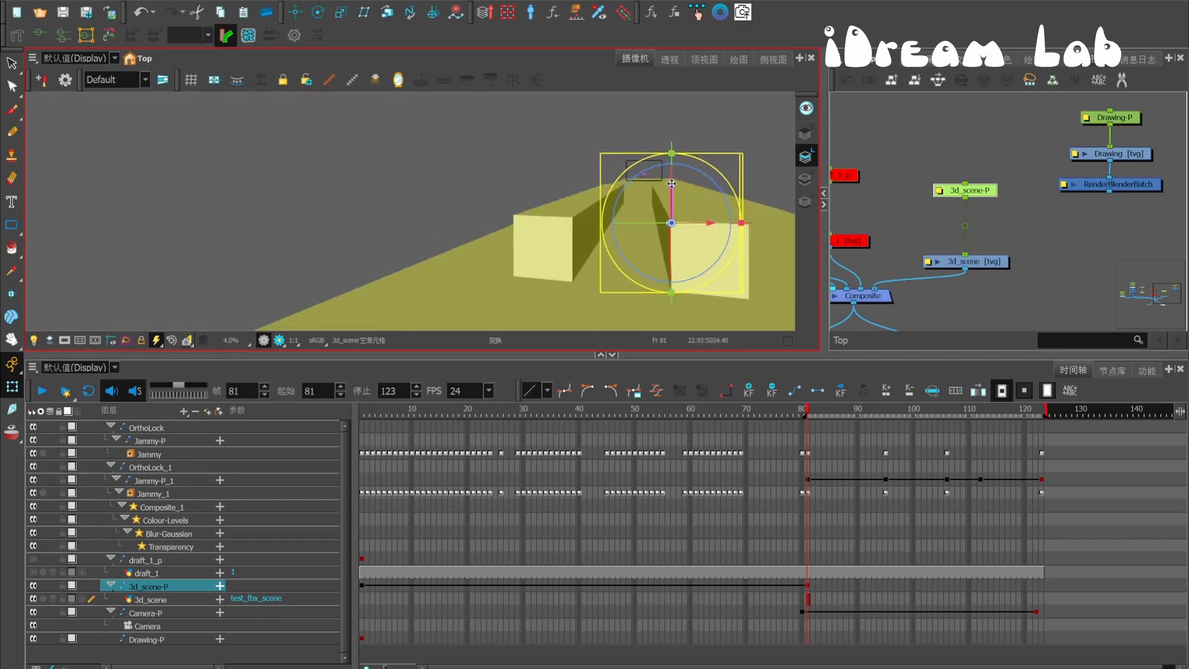
# Step: Position the FBX scene relative to the Jammy character using the Perspective view, and nudge it slightly up and right in the Camera view
pyautogui.click(669, 59)
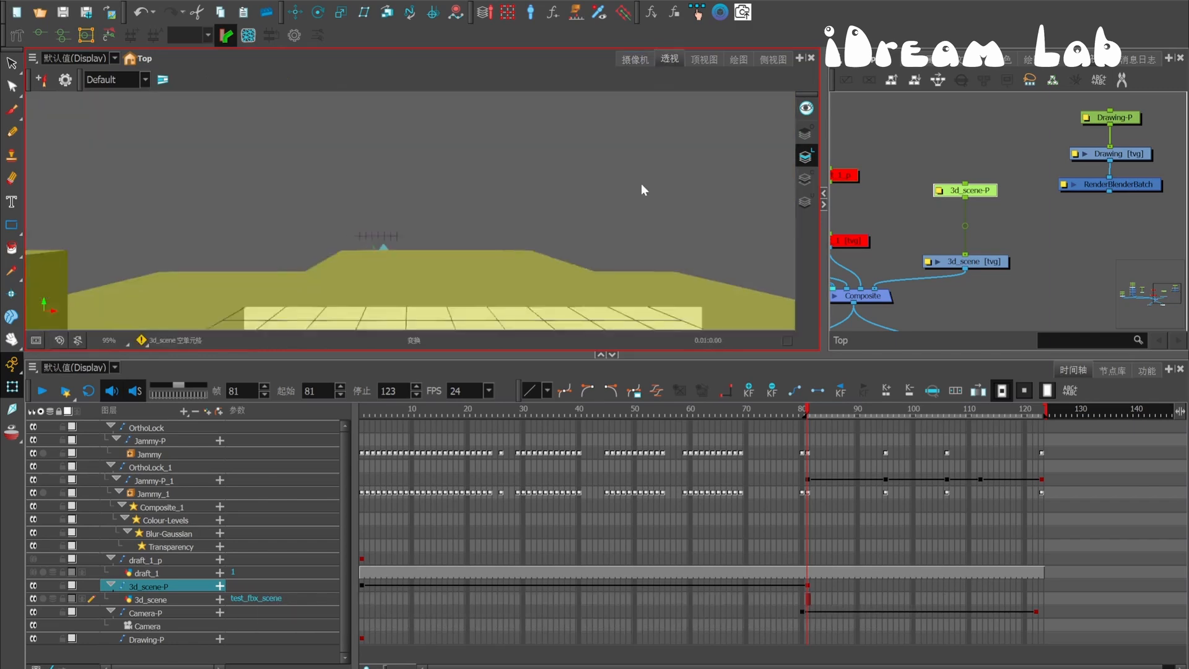
pyautogui.scroll(2, 643, 182)
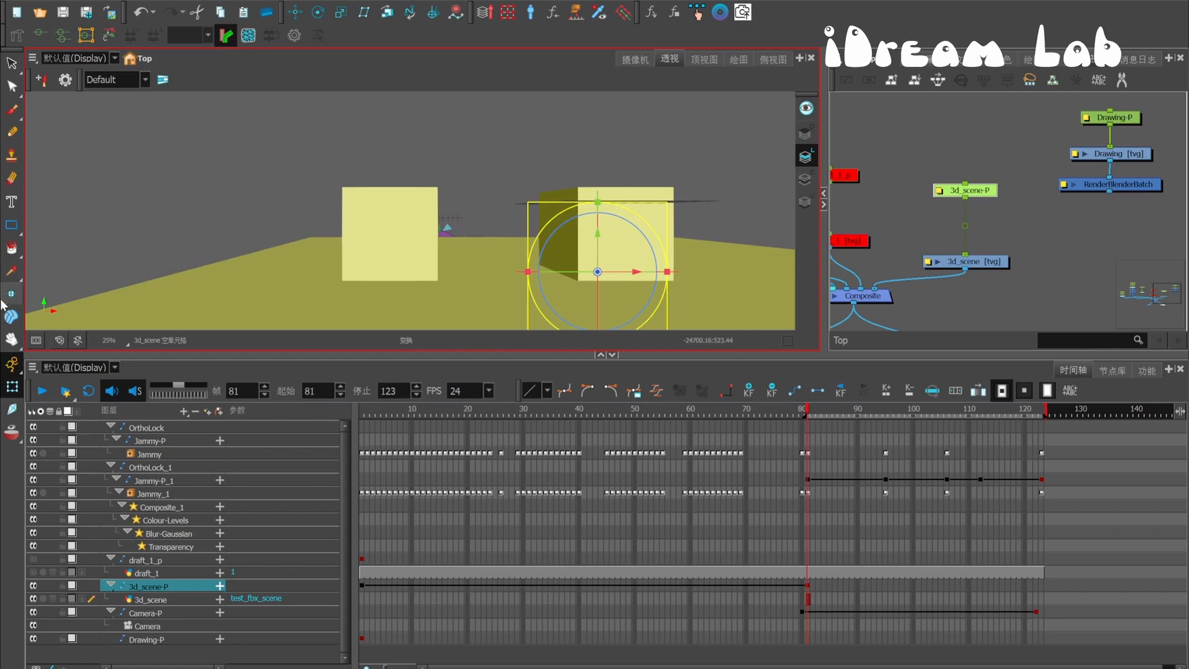
pyautogui.click(13, 345)
pyautogui.click(53, 385)
pyautogui.moveTo(260, 214); pyautogui.dragTo(356, 286)
pyautogui.click(12, 386)
pyautogui.scroll(-3, 459, 278)
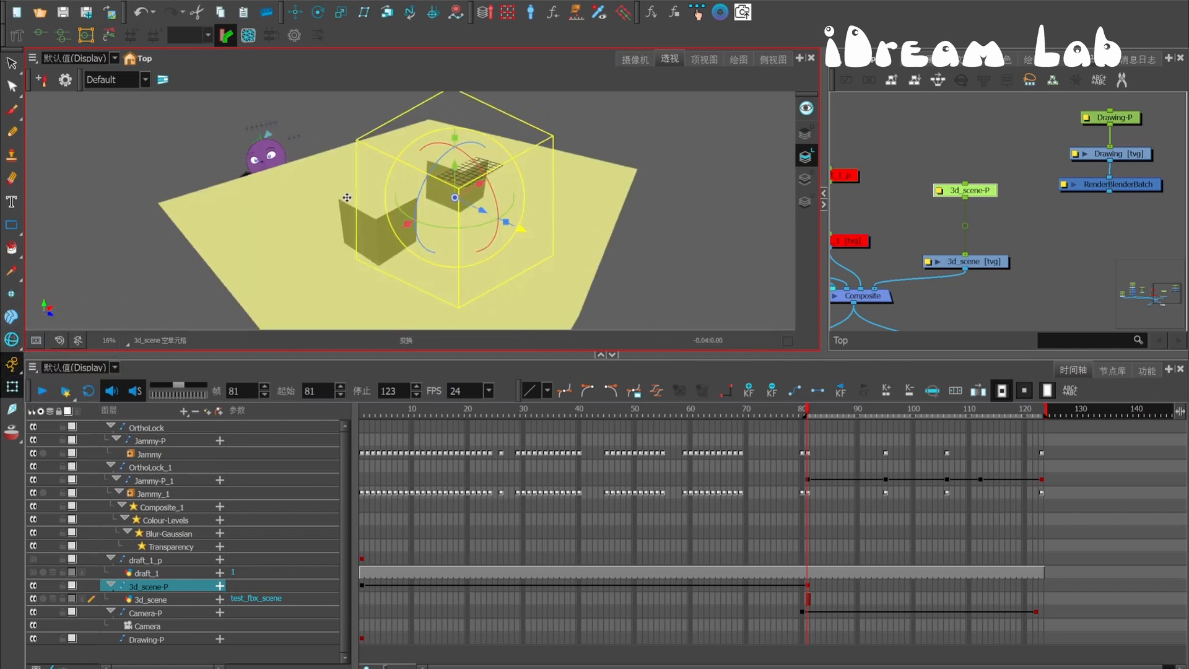
pyautogui.moveTo(437, 309); pyautogui.dragTo(439, 320)
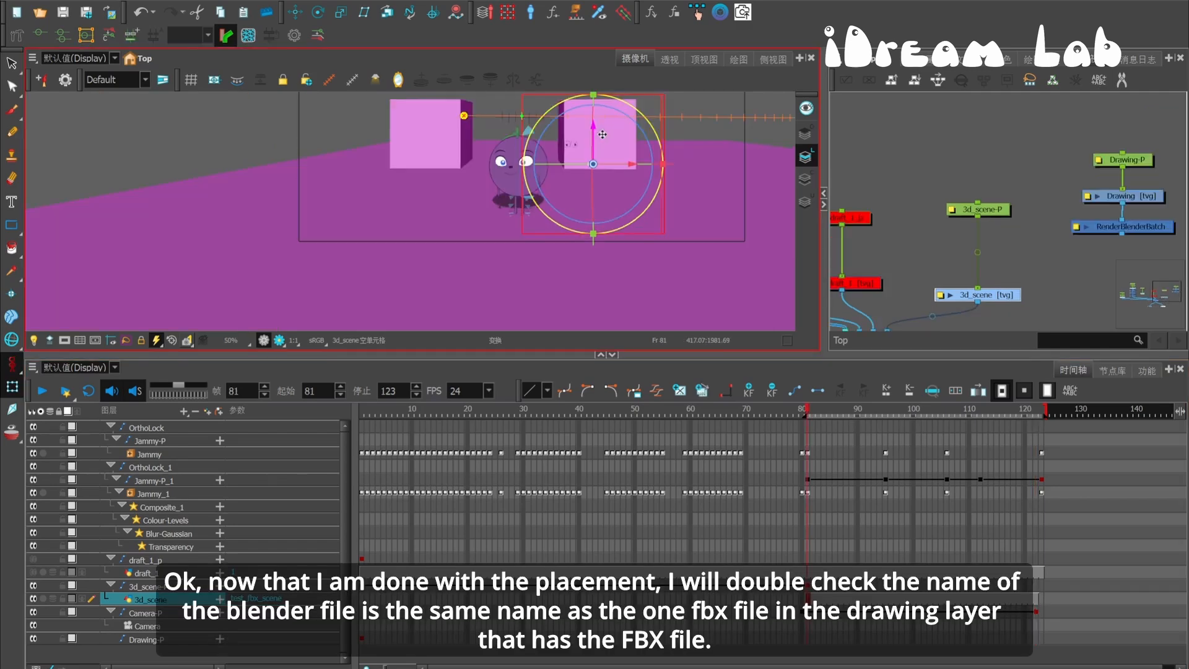
pyautogui.moveTo(603, 134); pyautogui.dragTo(602, 131)
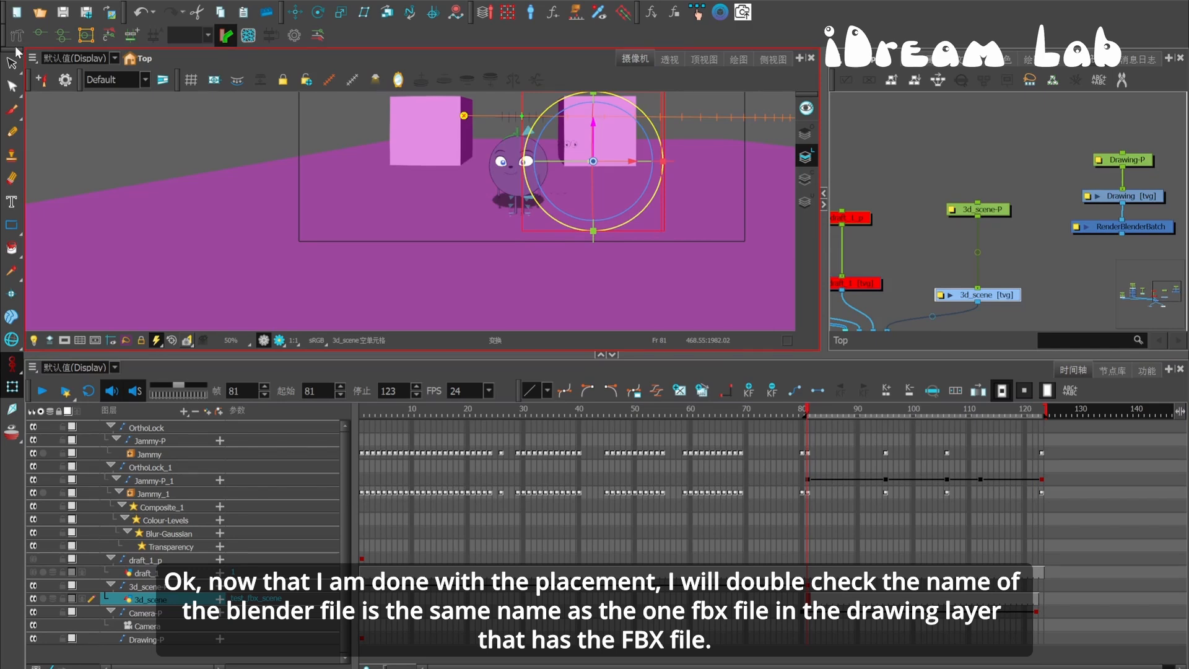
pyautogui.moveTo(630, 161); pyautogui.dragTo(642, 161)
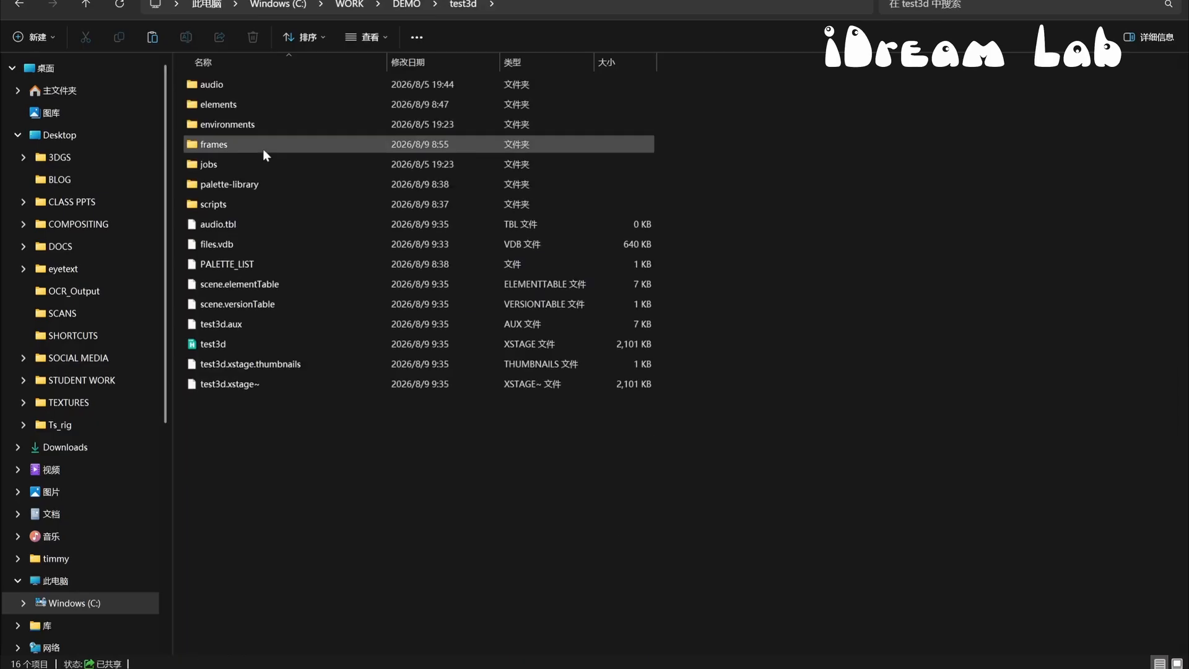
# Step: In File Explorer, delete all files in test3d's elements/FbxModels/blender-renders/FbxModels-test_fbx_scene folder
pyautogui.click(221, 106)
pyautogui.doubleClick(221, 106)
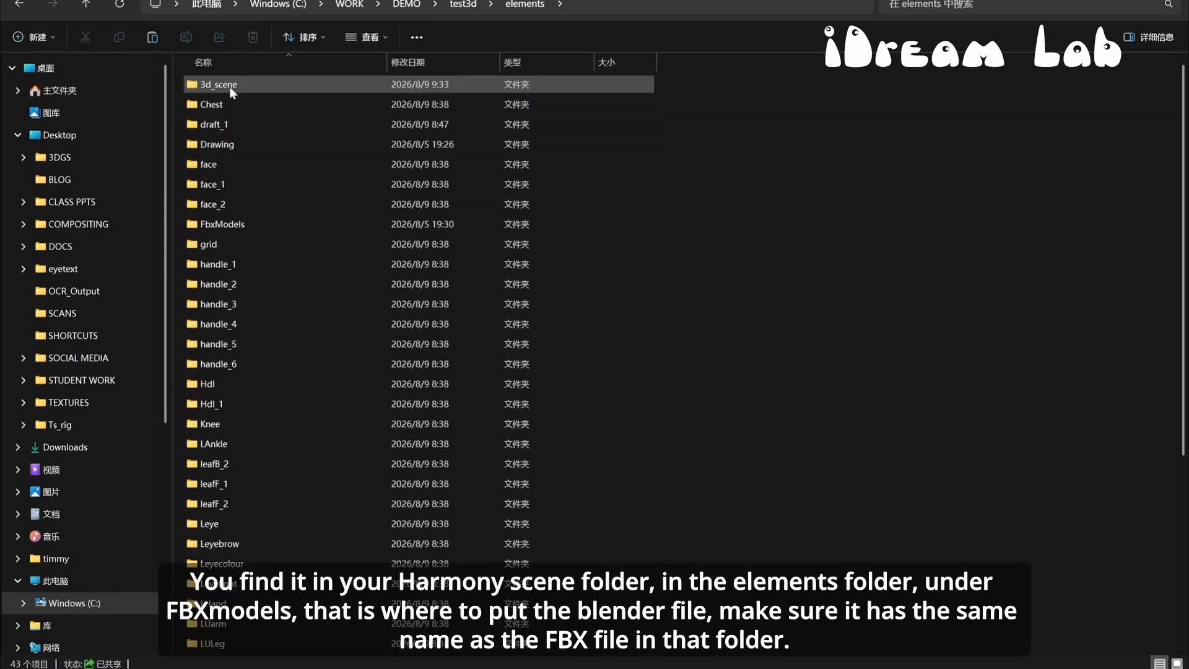
pyautogui.doubleClick(226, 224)
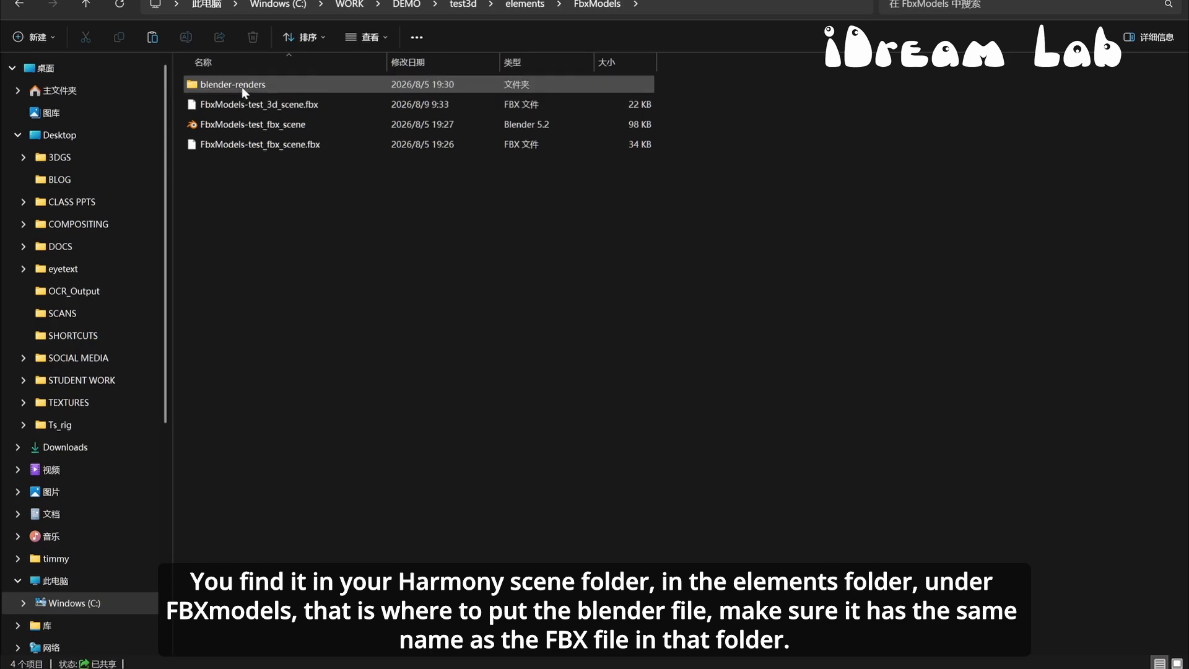
pyautogui.doubleClick(247, 88)
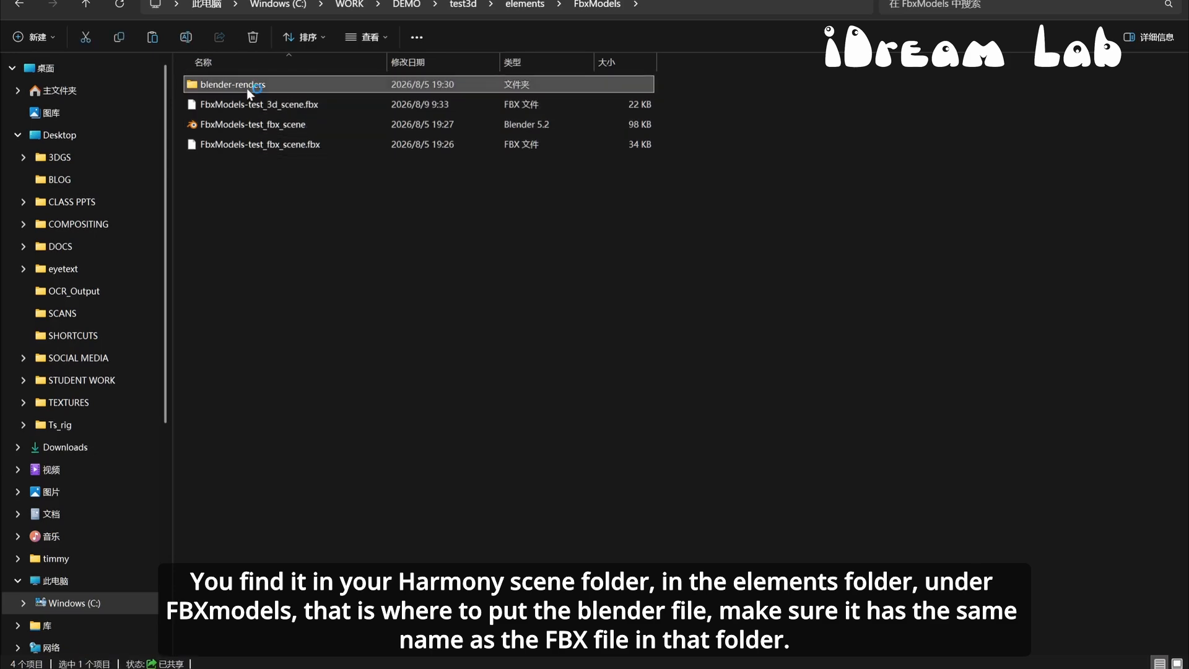
pyautogui.click(270, 77)
pyautogui.doubleClick(269, 75)
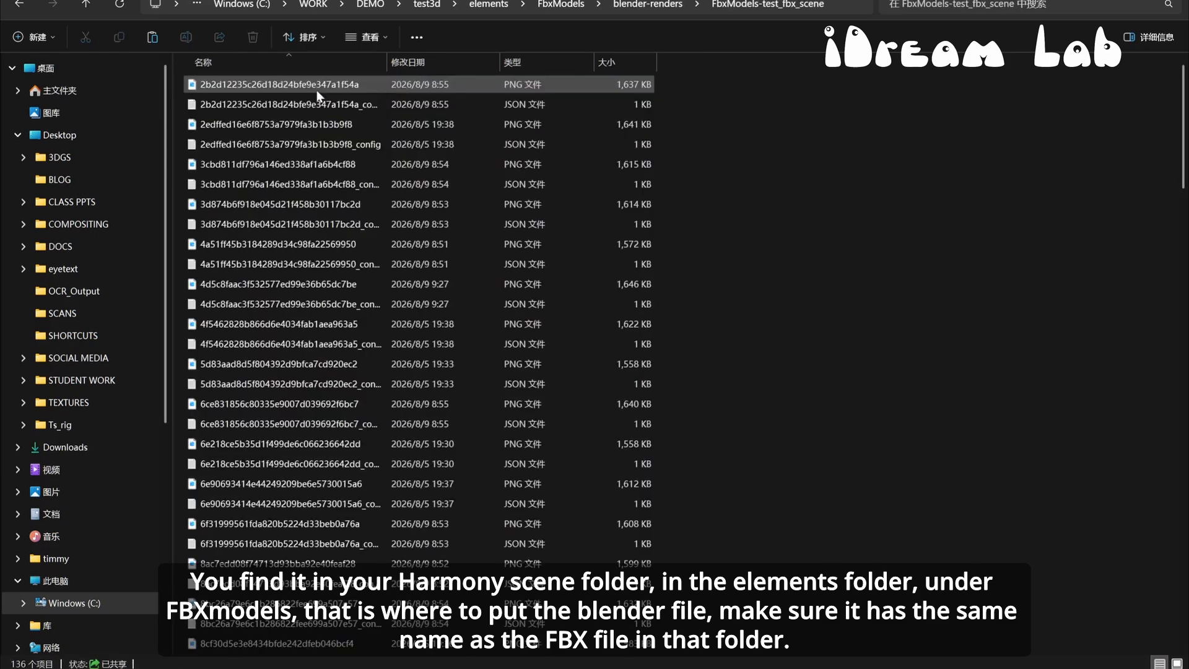
pyautogui.hotkey('ctrl', 'a')
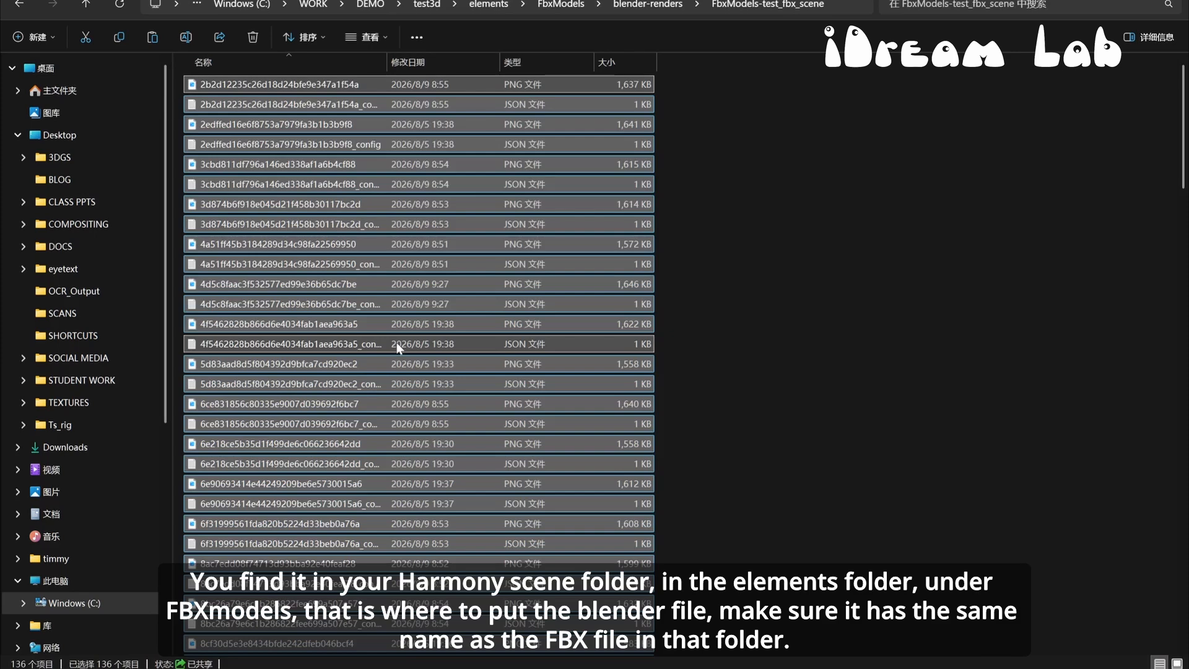
pyautogui.press('Delete')
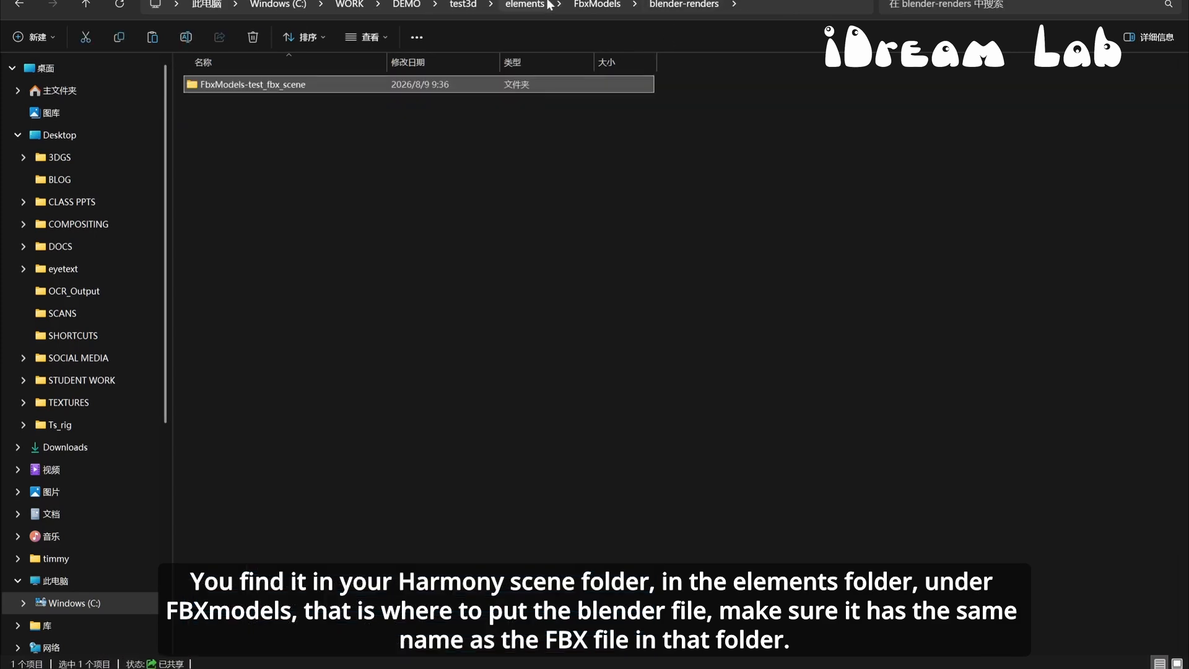
# Step: Paste the copied FbxModels-test_fbx_scene.blend into the FbxModels folder, replacing the existing file
pyautogui.click(560, 4)
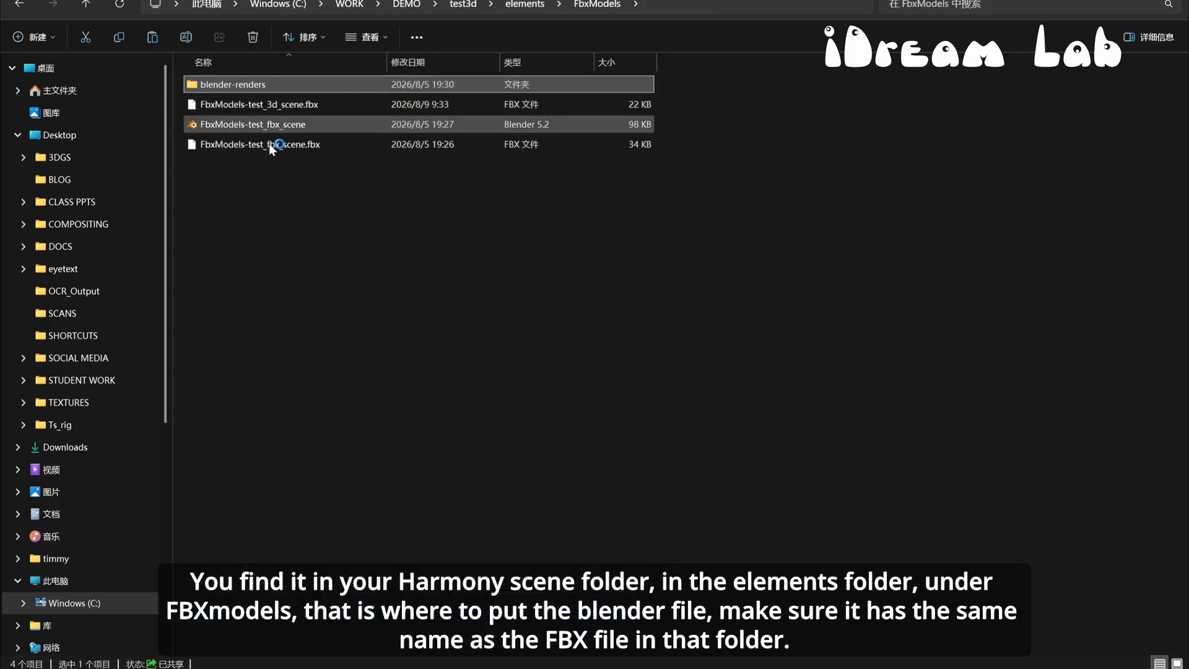
pyautogui.click(298, 193)
pyautogui.hotkey('ctrl', 'v')
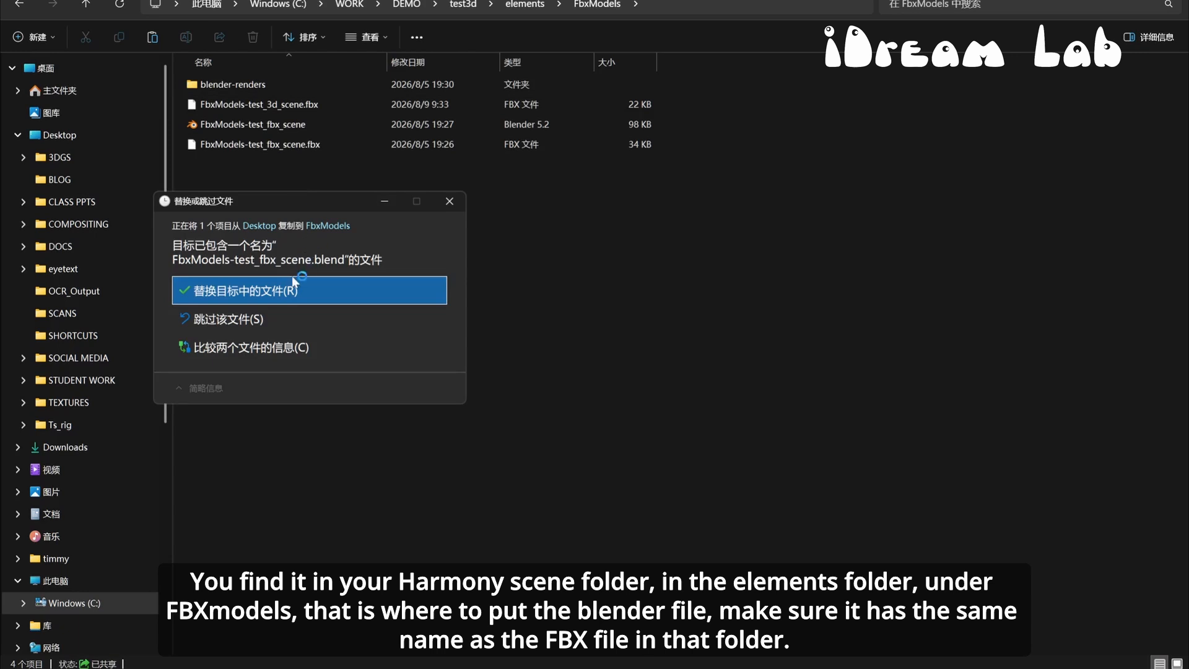
pyautogui.click(289, 291)
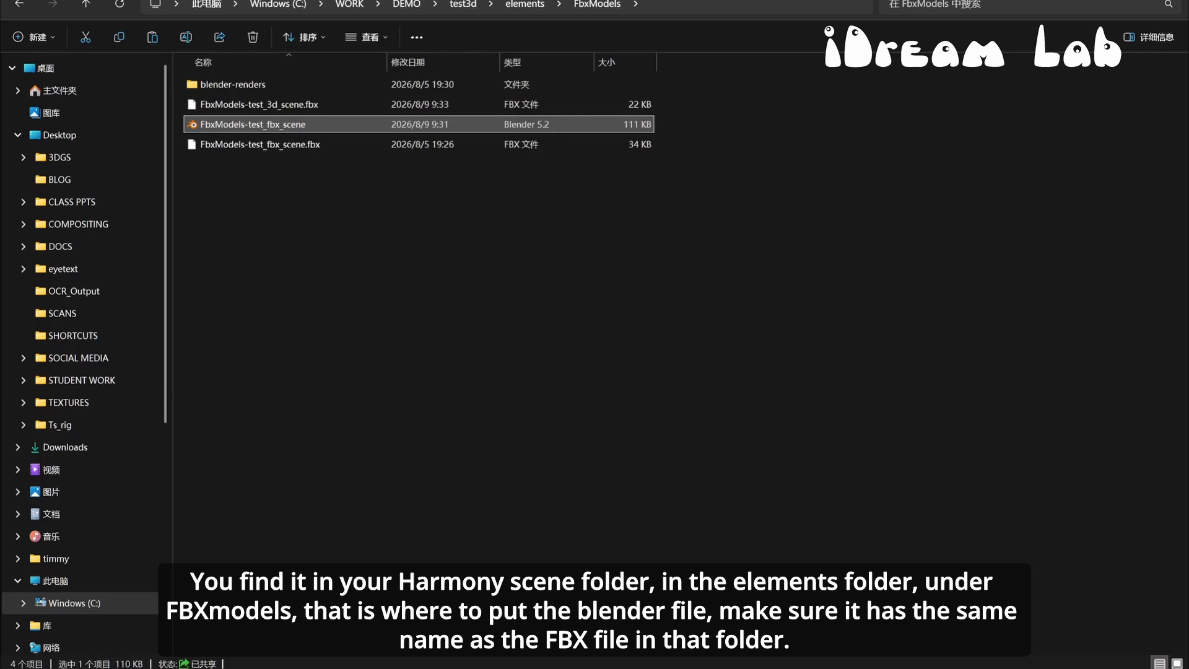
# Step: Switch to the Harmony window with the test3d scene and copy the name FbxModels-test_fbx_scene from the 3d_scene layer's drawing path
pyautogui.moveTo(672, 666)
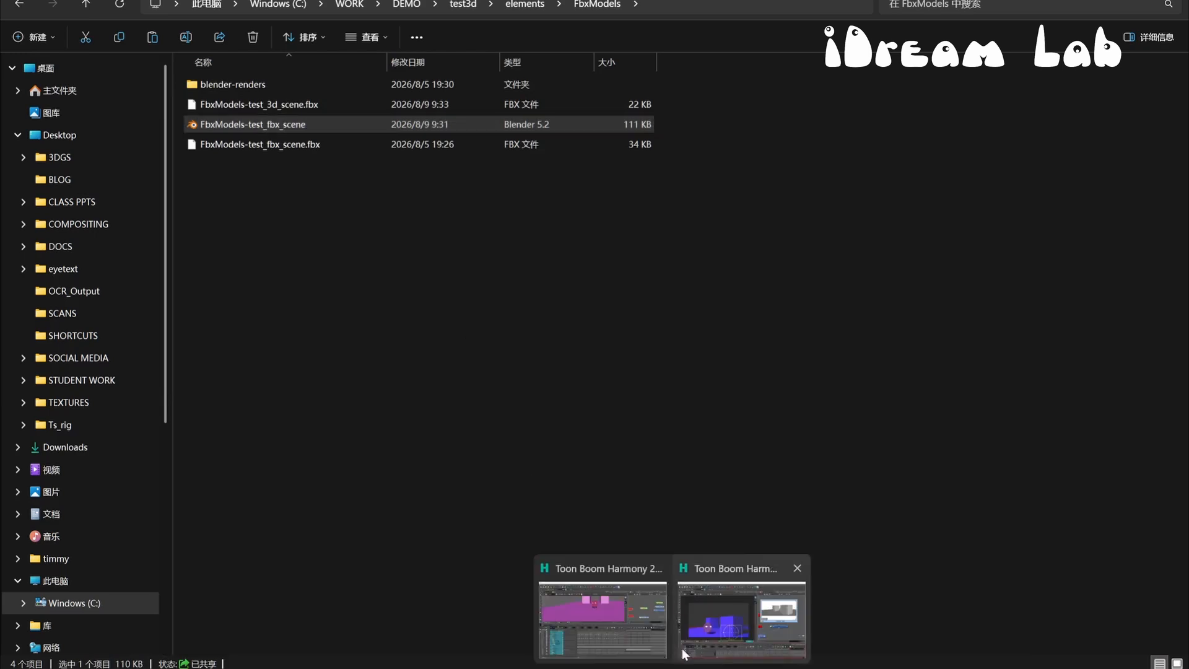
pyautogui.click(646, 623)
pyautogui.click(633, 214)
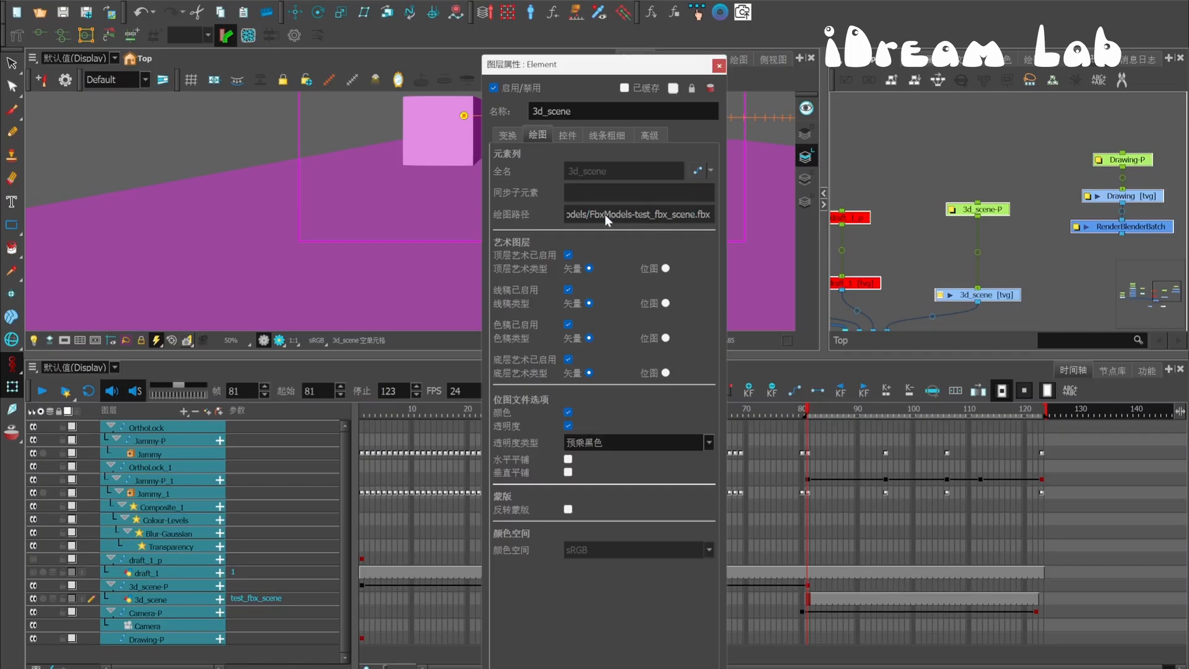
pyautogui.click(719, 66)
pyautogui.click(941, 297)
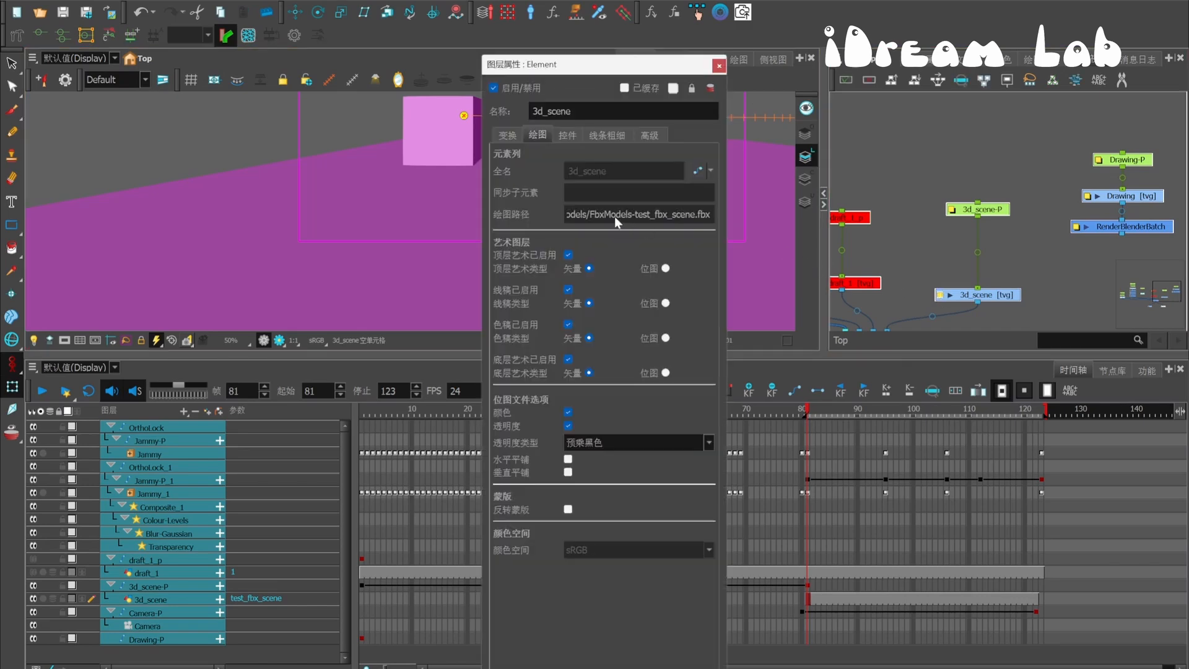
pyautogui.moveTo(589, 217); pyautogui.dragTo(652, 217)
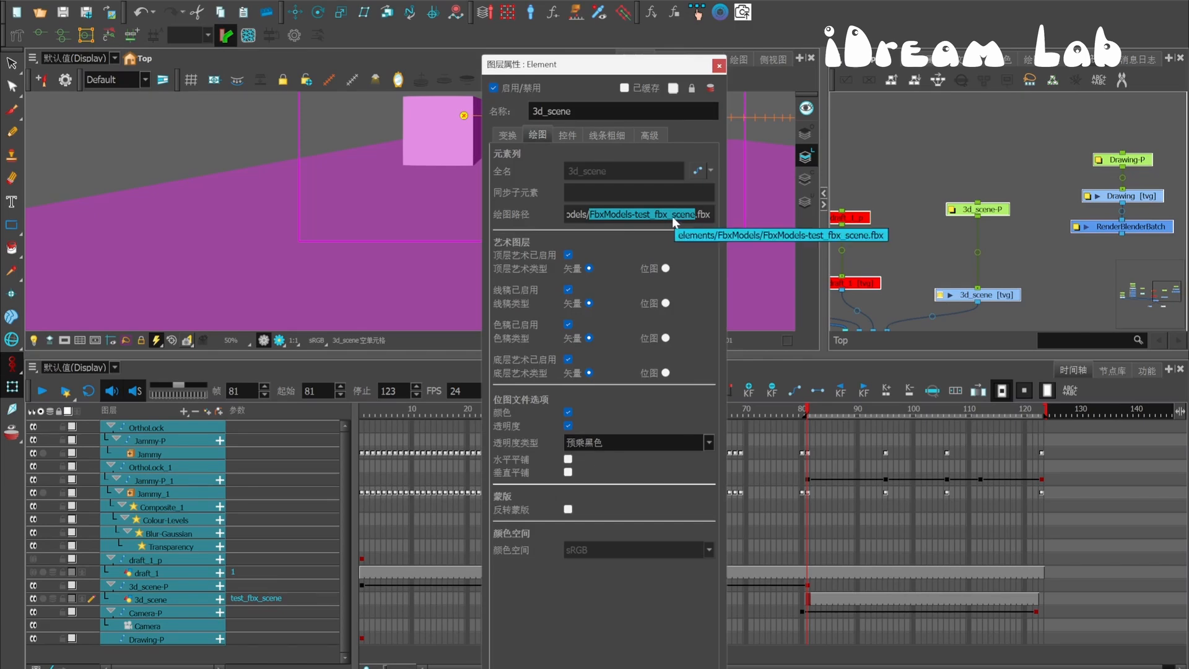
pyautogui.moveTo(589, 214); pyautogui.dragTo(693, 217)
pyautogui.hotkey('ctrl', 'c')
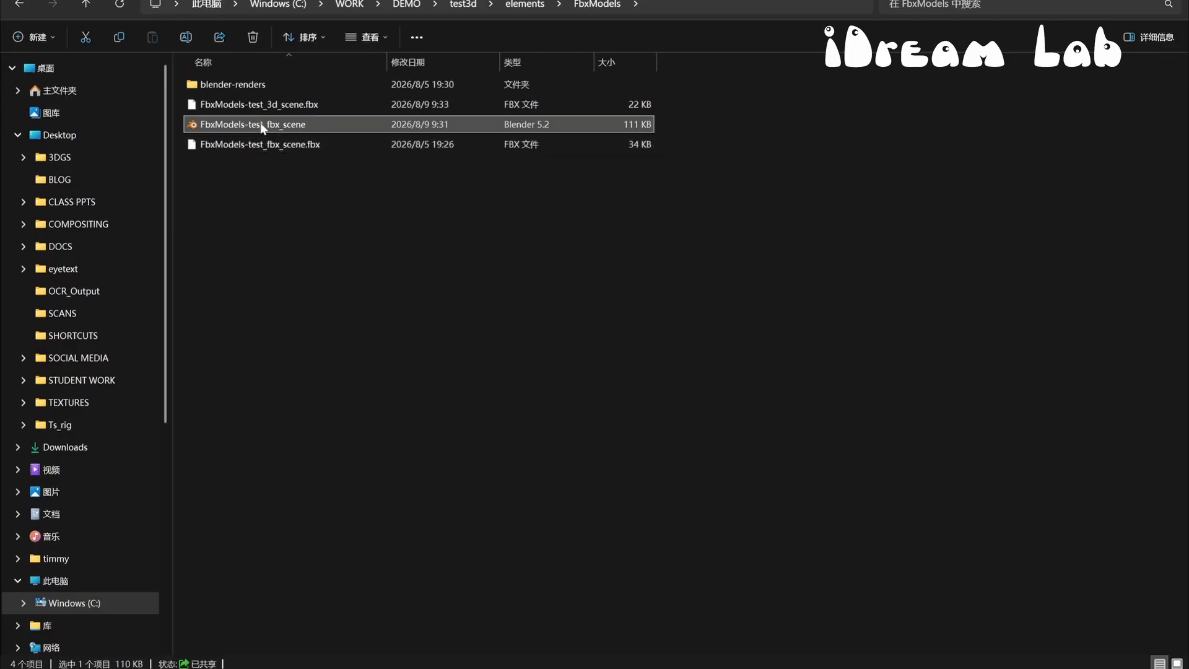
# Step: Rename the Blender file in the FbxModels folder with the copied name FbxModels-test_fbx_scene
pyautogui.rightClick(260, 123)
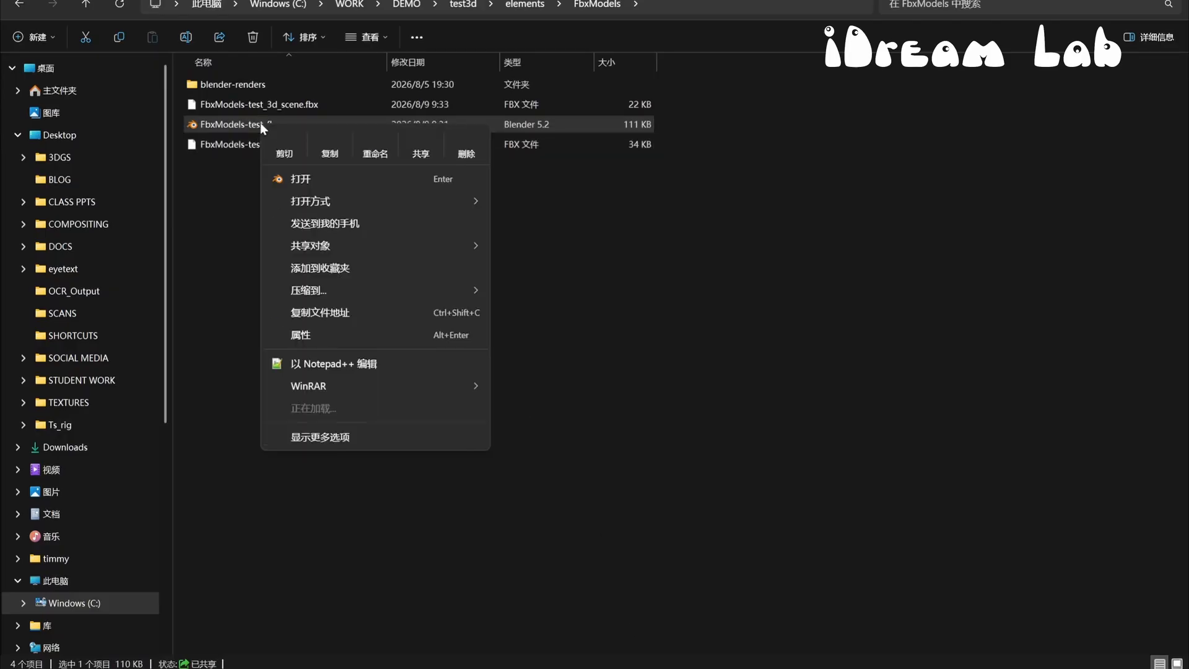
pyautogui.click(319, 436)
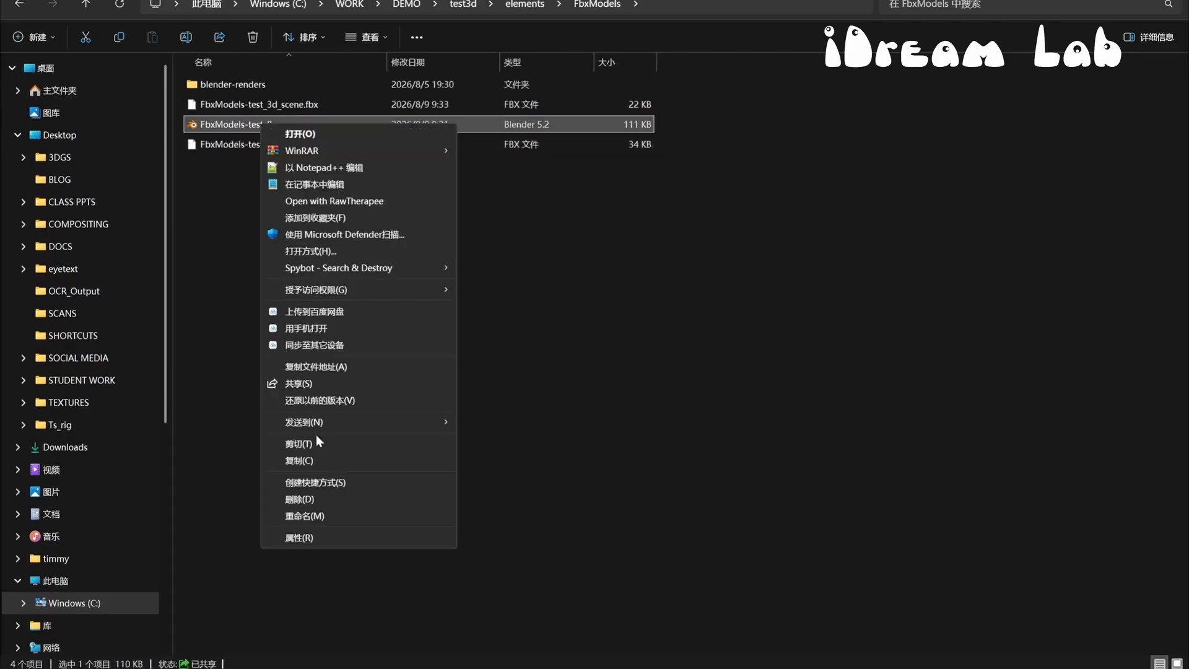
pyautogui.click(326, 514)
pyautogui.hotkey('ctrl', 'v')
pyautogui.click(306, 229)
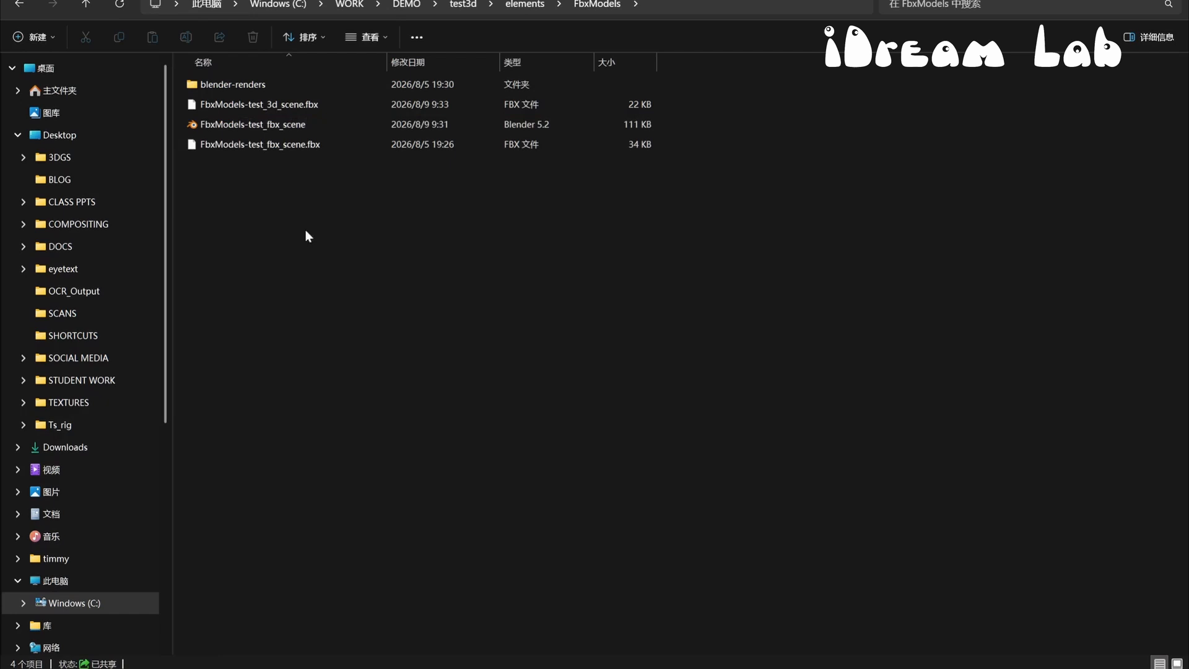
# Step: Switch from File Explorer back to the Harmony window with the test3d scene
pyautogui.click(257, 127)
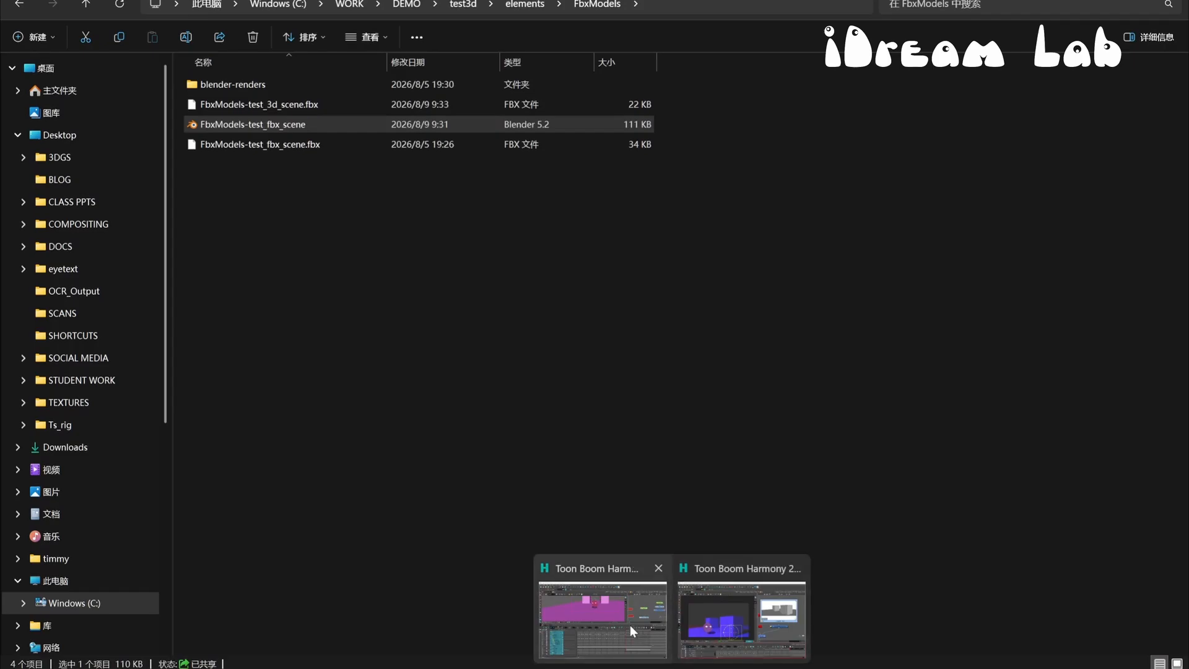
pyautogui.click(630, 625)
pyautogui.moveTo(672, 666)
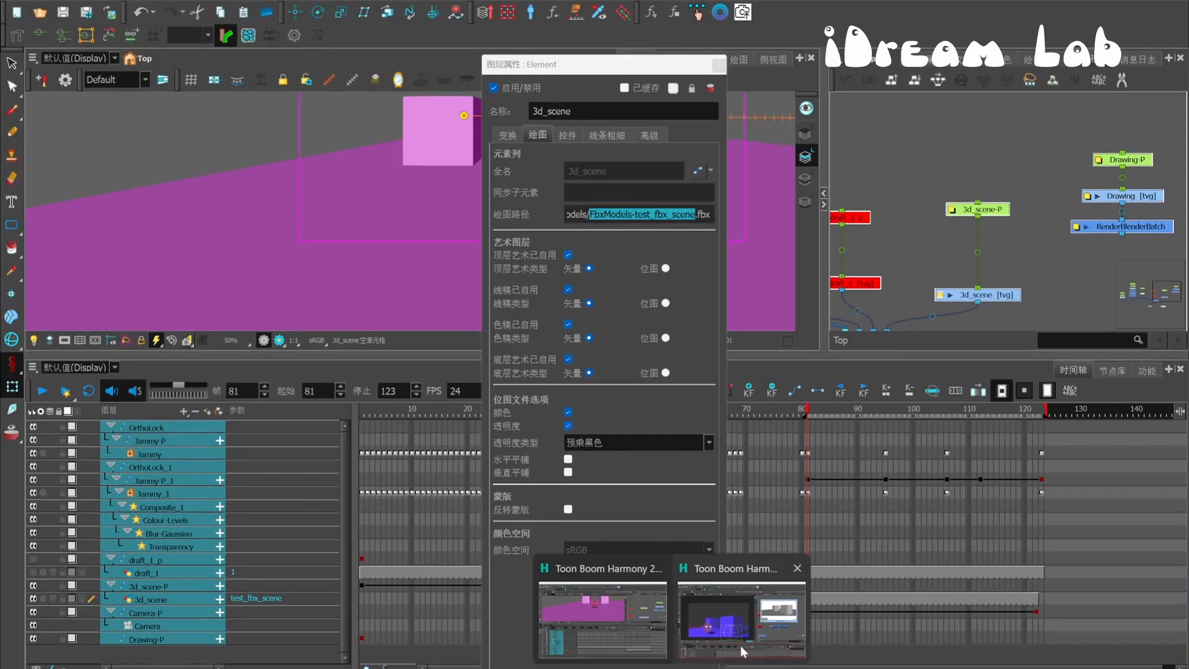
pyautogui.click(655, 613)
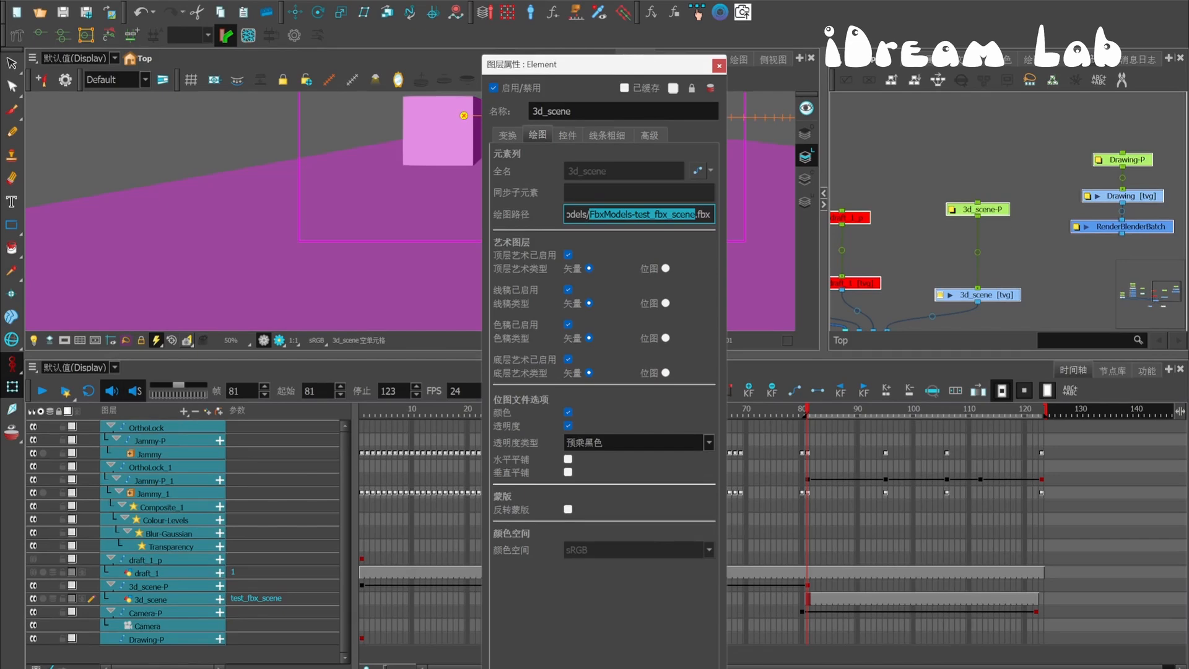
pyautogui.moveTo(672, 666)
pyautogui.click(685, 633)
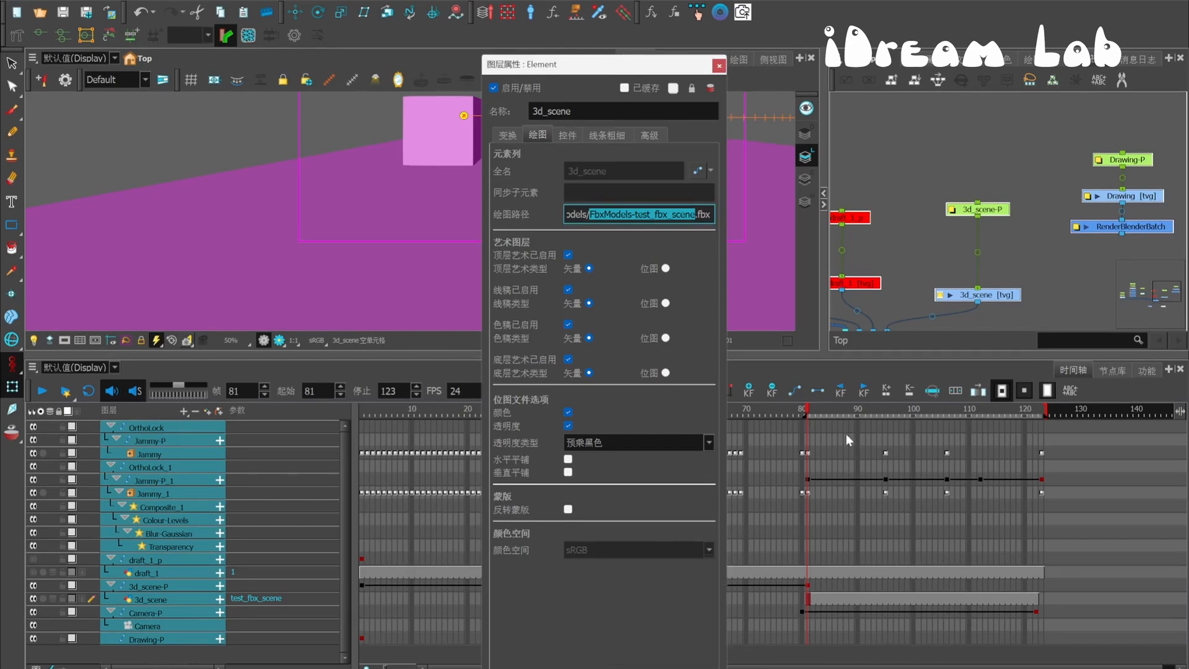
# Step: Show the Node Library and close the 3d_scene layer properties
pyautogui.click(1039, 259)
pyautogui.click(1102, 228)
pyautogui.click(1150, 367)
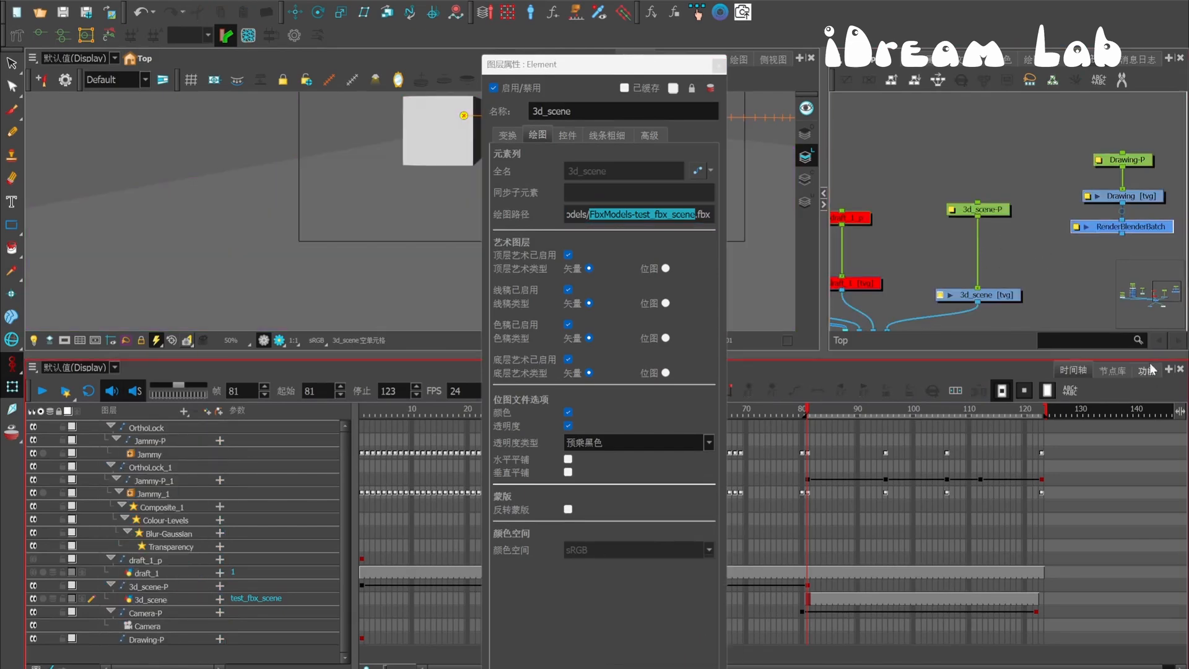
pyautogui.click(1070, 370)
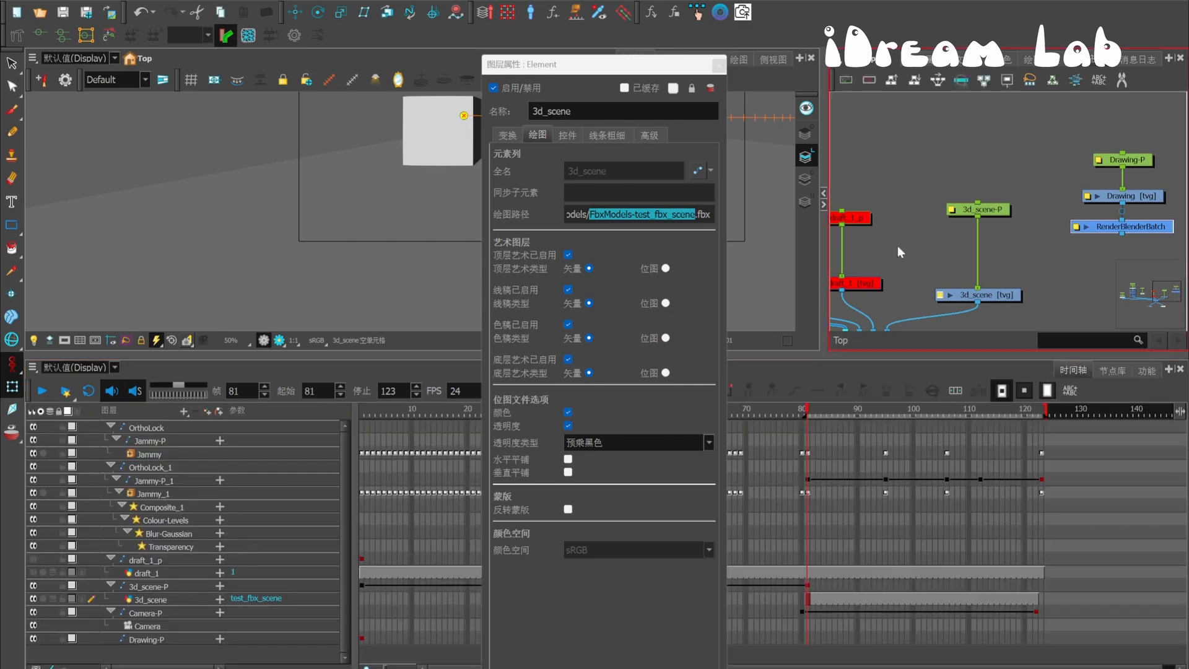
pyautogui.click(1105, 371)
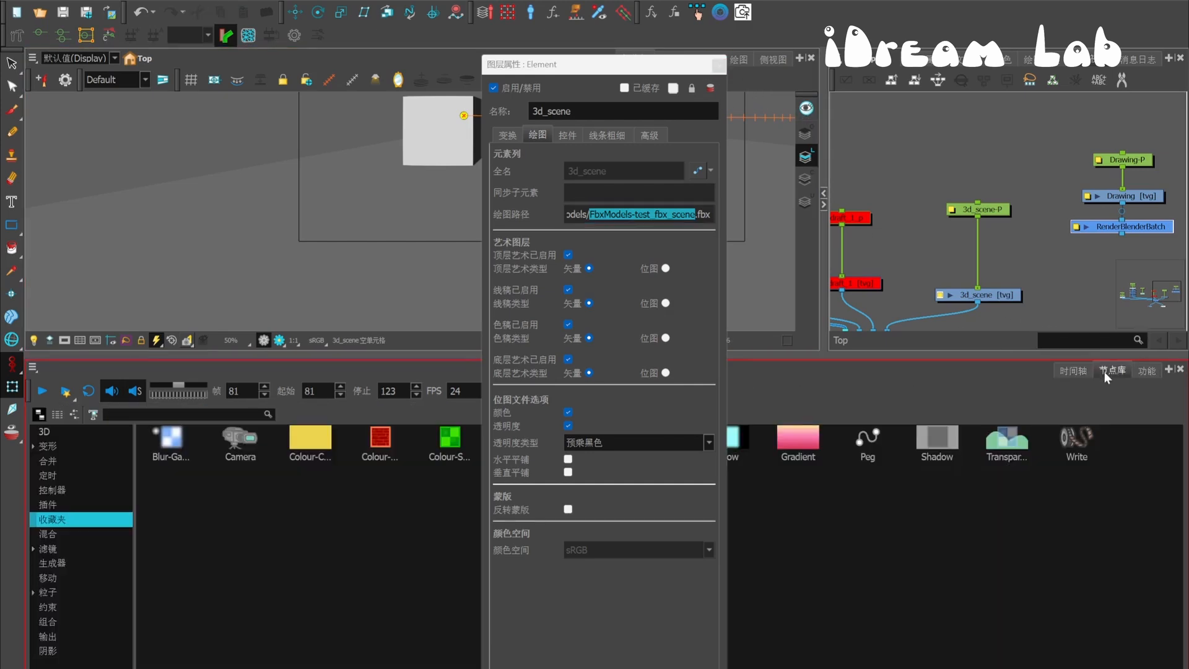
pyautogui.click(719, 65)
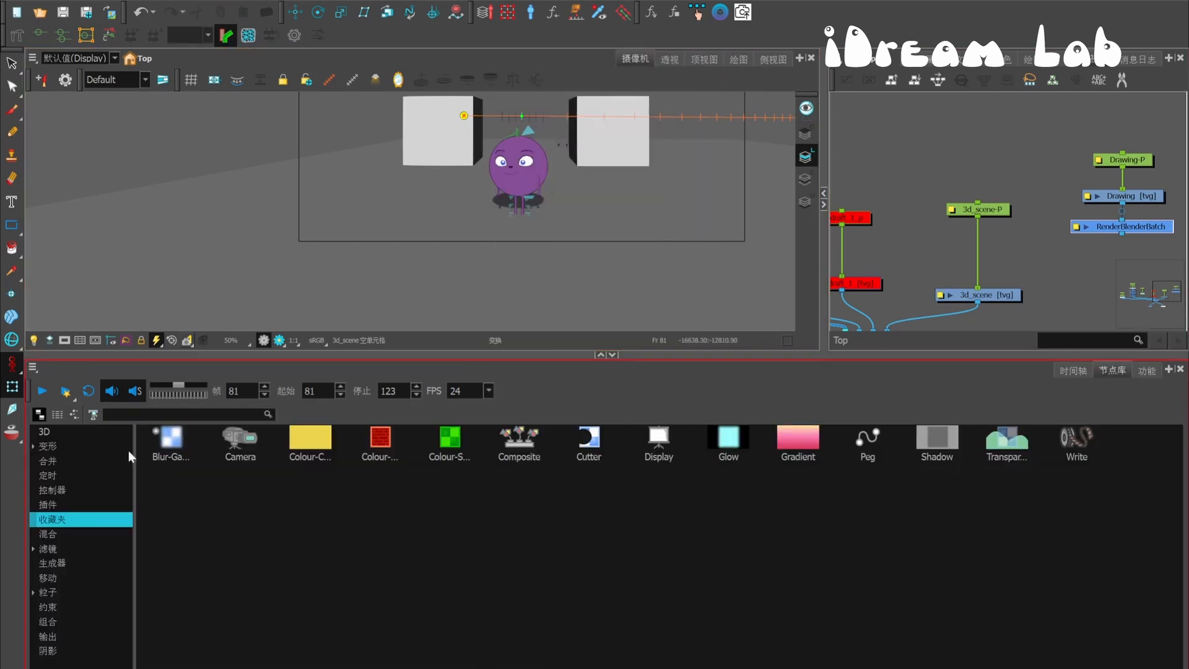
# Step: Add a RenderBlenderBatch node from the 3D category and insert it between the 3d_scene drawing and the Composite
pyautogui.click(78, 435)
pyautogui.moveTo(313, 441); pyautogui.dragTo(1020, 295)
pyautogui.moveTo(1002, 237); pyautogui.dragTo(1002, 210)
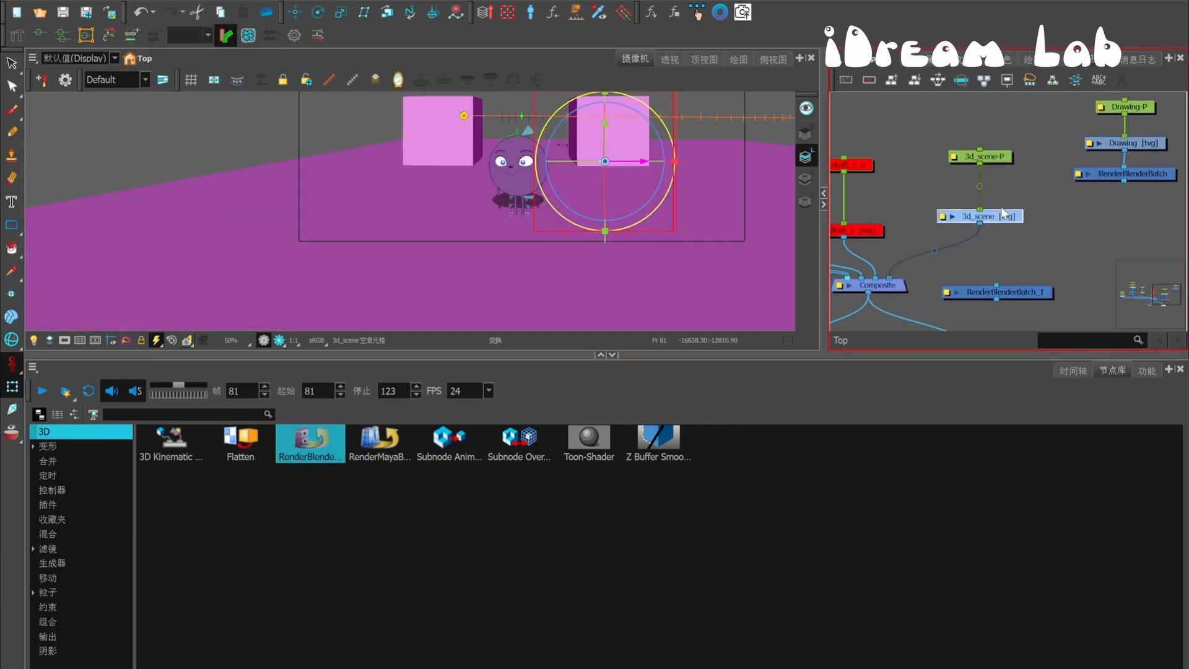
pyautogui.moveTo(1021, 287); pyautogui.dragTo(1002, 201)
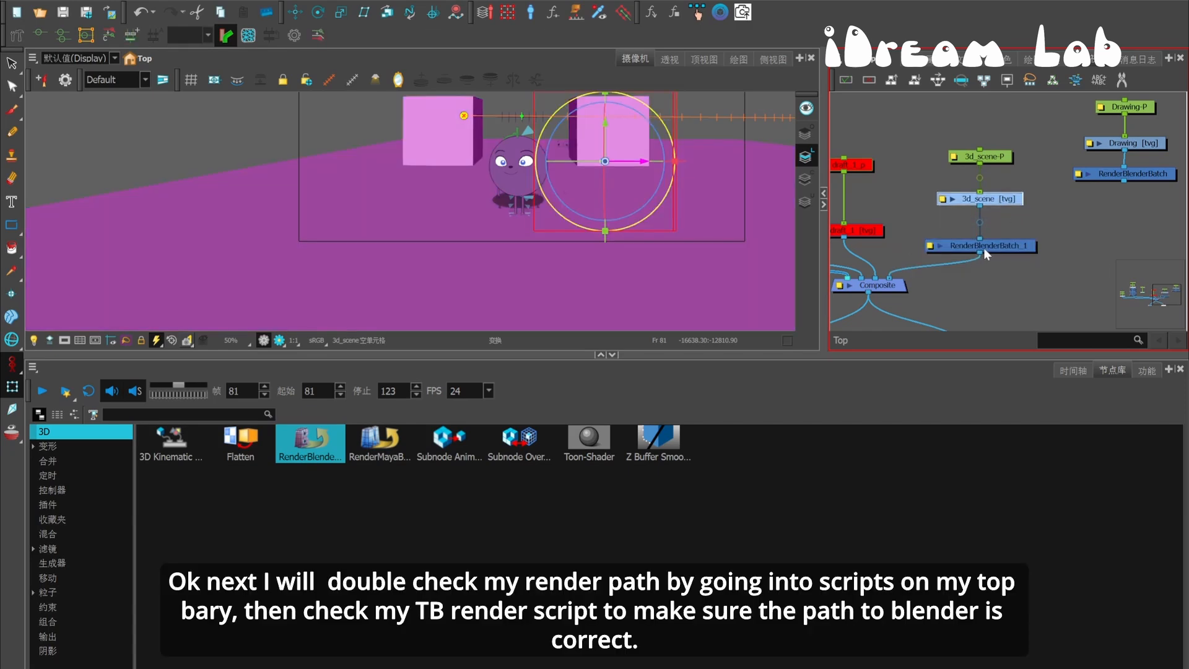
# Step: Open the 3D renderer paths script, check the Blender installation path, and close its dialog
pyautogui.click(717, 18)
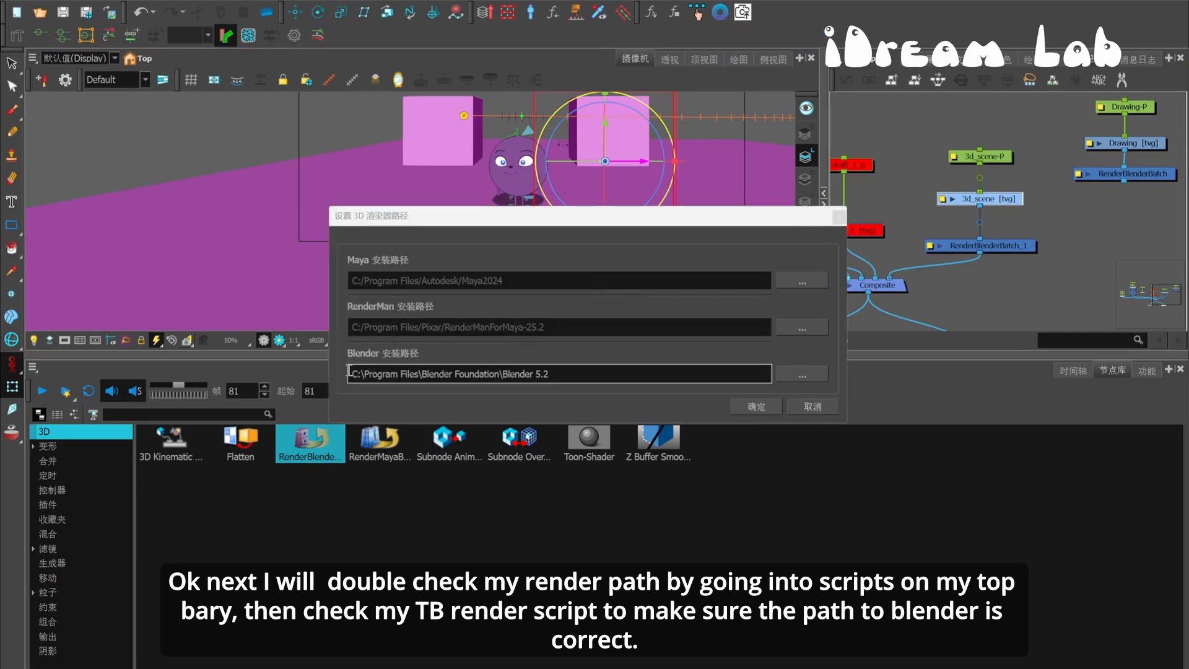
pyautogui.moveTo(351, 374); pyautogui.dragTo(271, 378)
pyautogui.moveTo(556, 379); pyautogui.dragTo(235, 380)
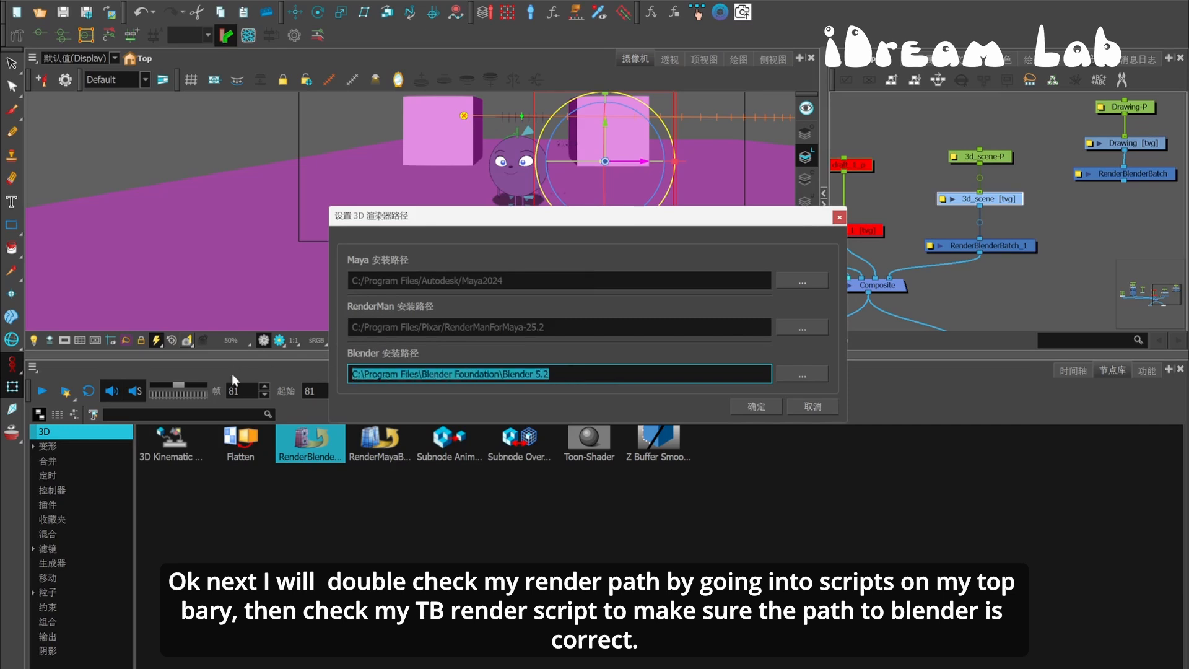
pyautogui.click(567, 378)
pyautogui.moveTo(595, 375); pyautogui.dragTo(202, 375)
pyautogui.click(653, 15)
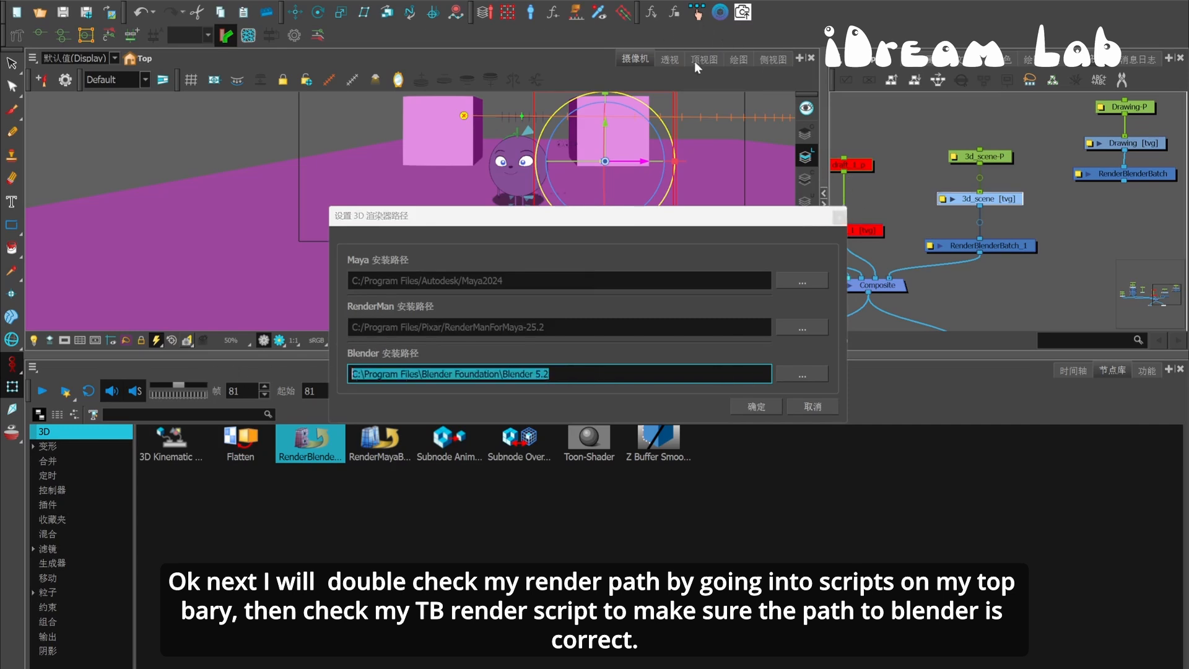
pyautogui.click(840, 217)
# Step: Search the Script Manager for 3d and check that TB_Set_3dRenderer_Paths is among the toolbar scripts
pyautogui.click(651, 12)
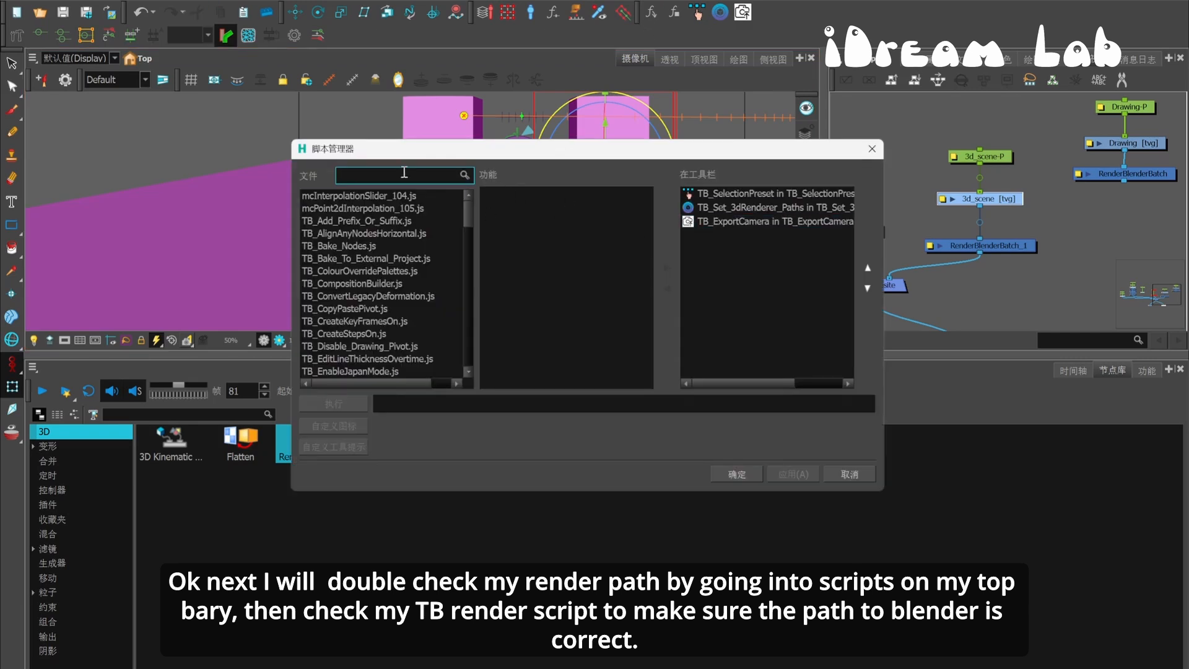
pyautogui.write('t')
pyautogui.press('BackSpace')
pyautogui.write('3d')
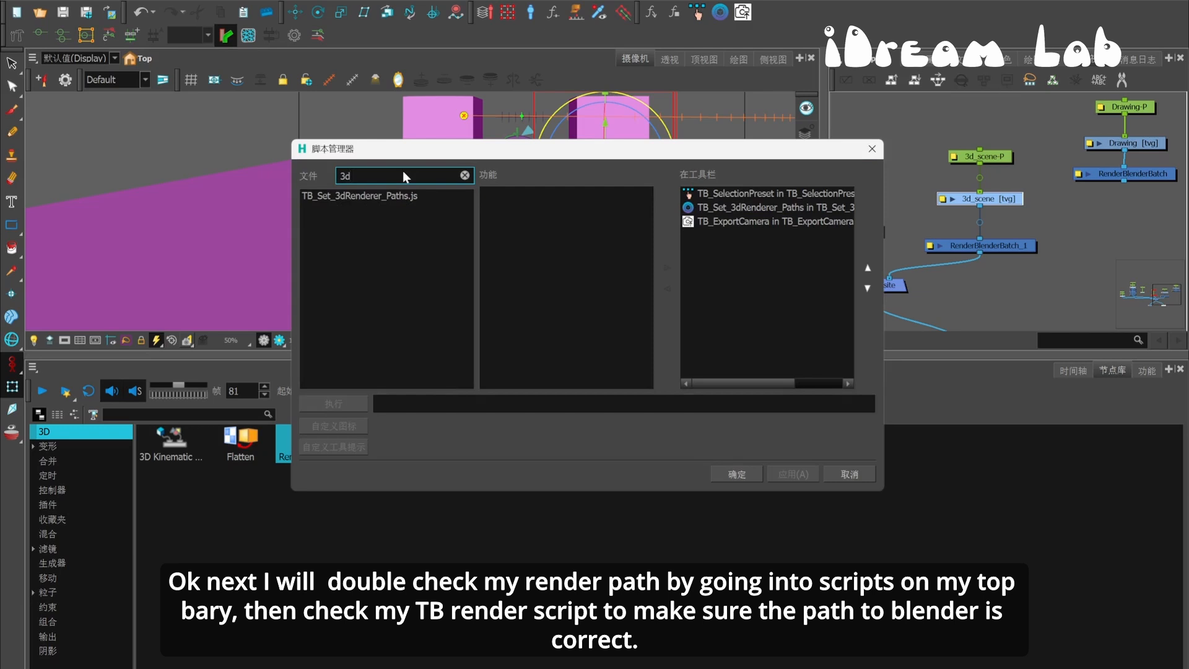
pyautogui.click(392, 197)
pyautogui.click(392, 197)
pyautogui.click(520, 192)
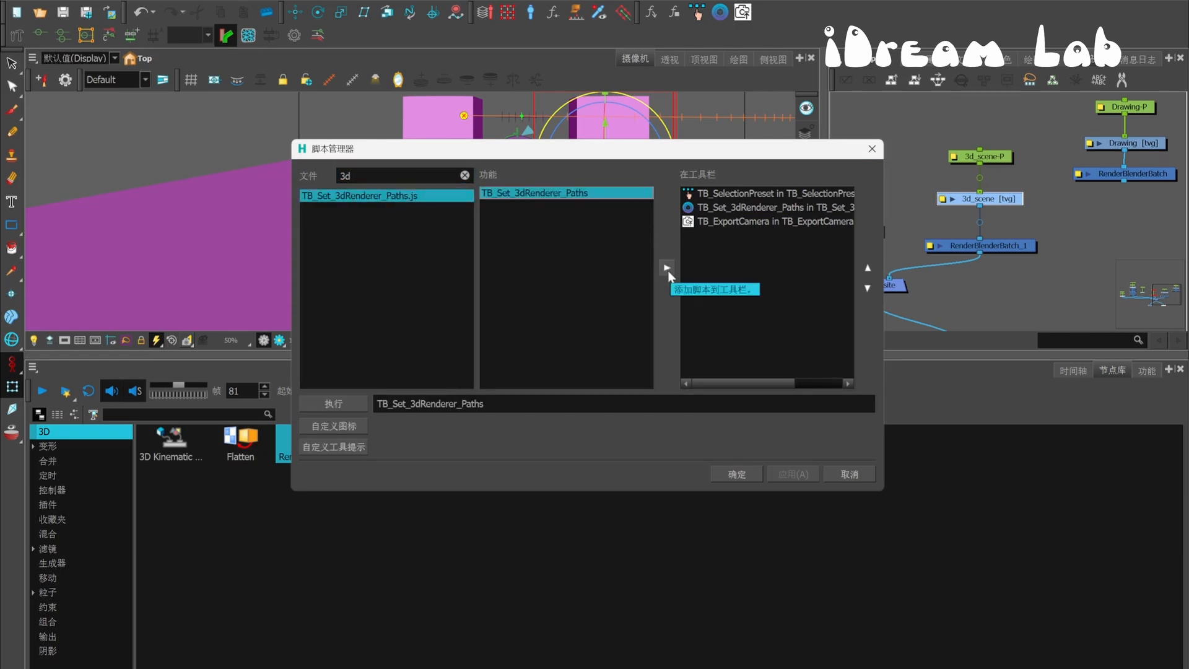
pyautogui.click(712, 210)
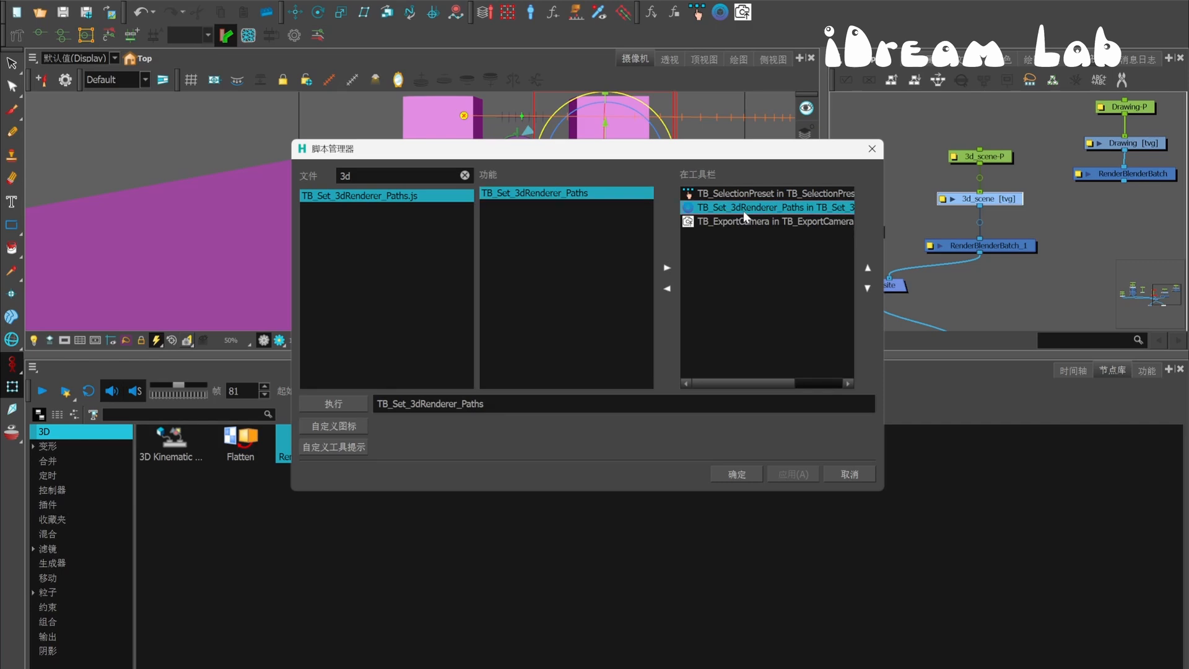
pyautogui.click(872, 150)
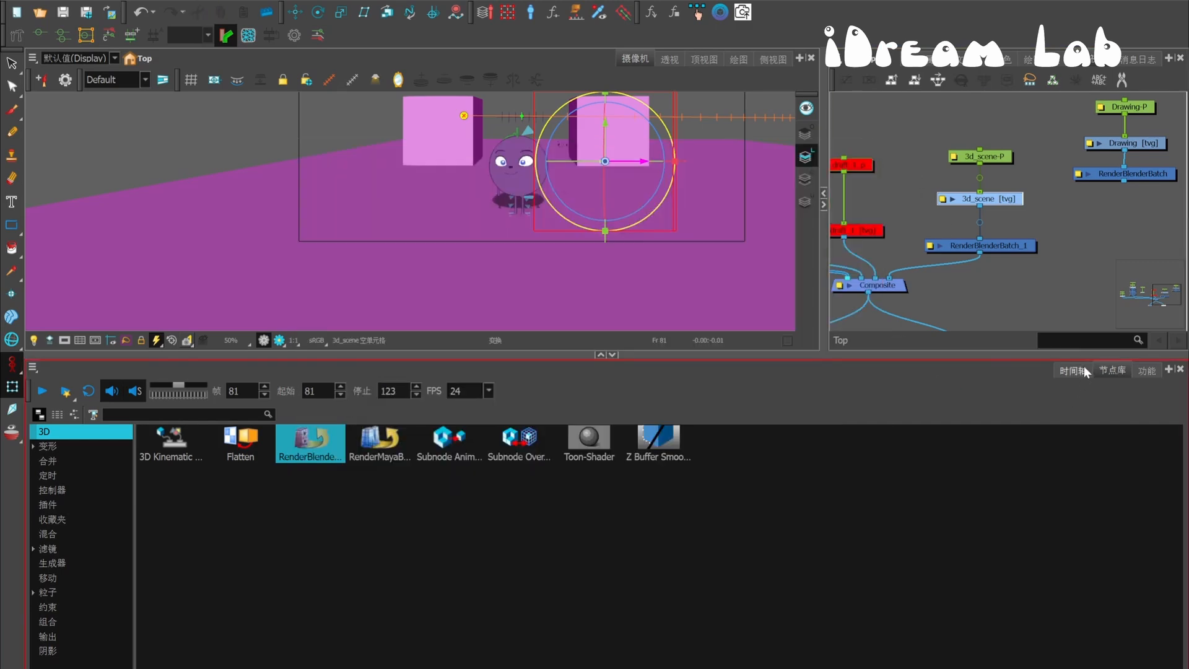
# Step: Move the new RenderBlenderBatch node slightly up and switch the Camera view to Render View at frame 81
pyautogui.click(1068, 248)
pyautogui.moveTo(1020, 251); pyautogui.dragTo(1010, 249)
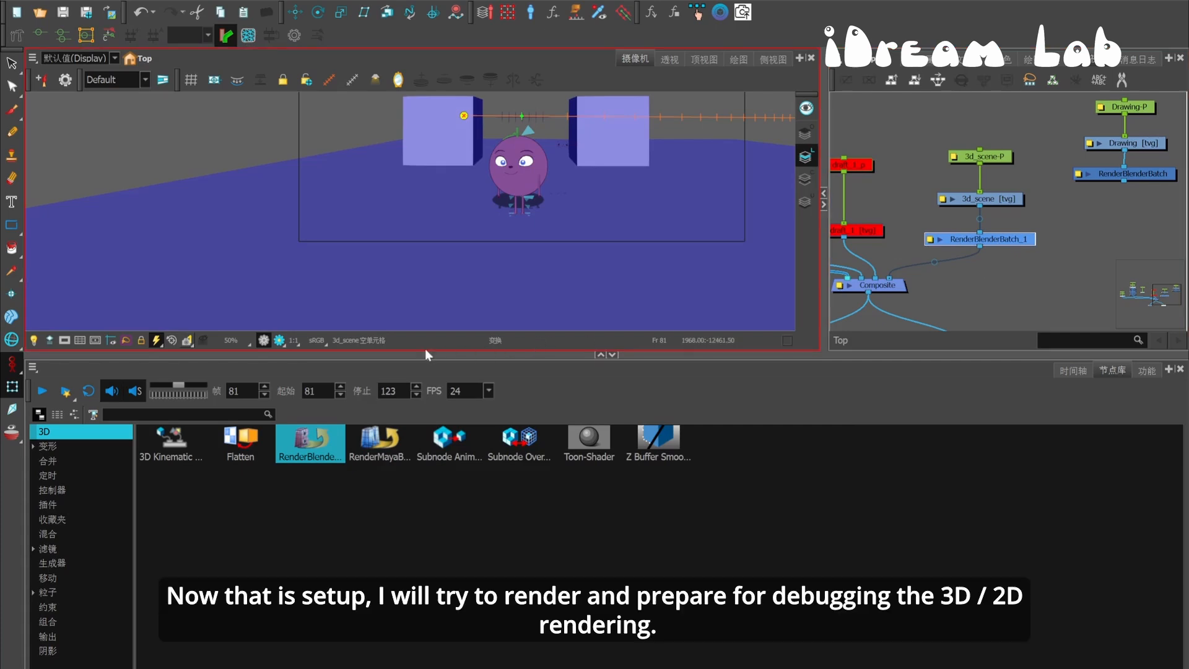
pyautogui.click(279, 339)
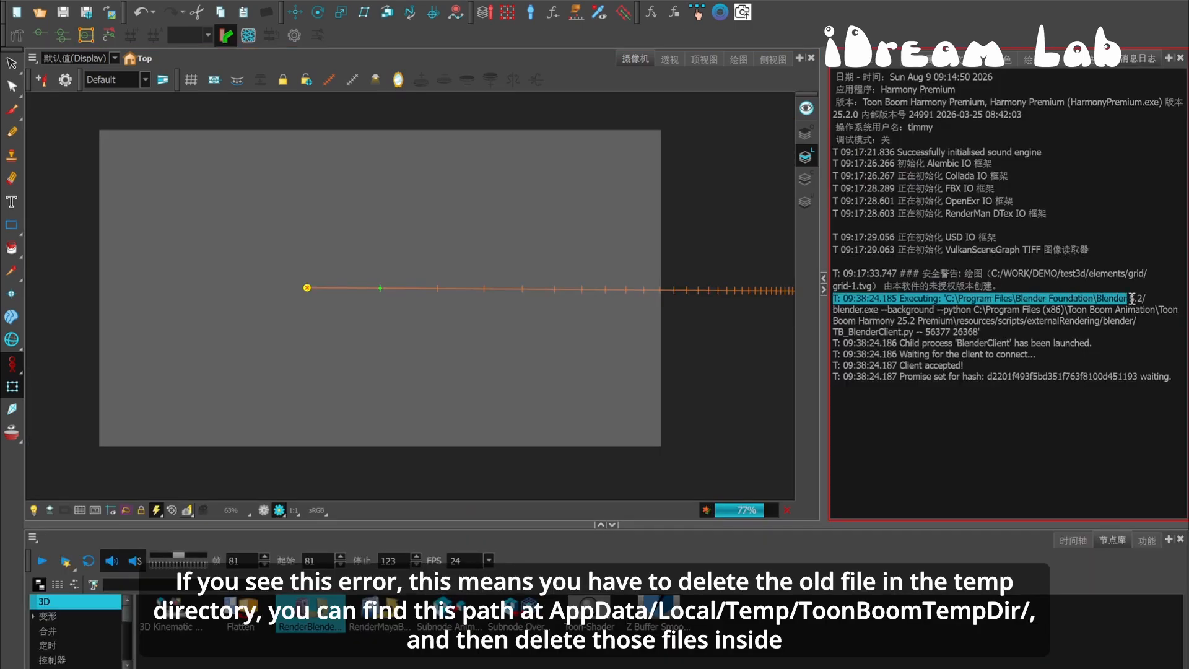
# Step: Examine the message log for the Blender launch command and the errors from the frame 81 render
pyautogui.moveTo(1138, 298); pyautogui.dragTo(1180, 310)
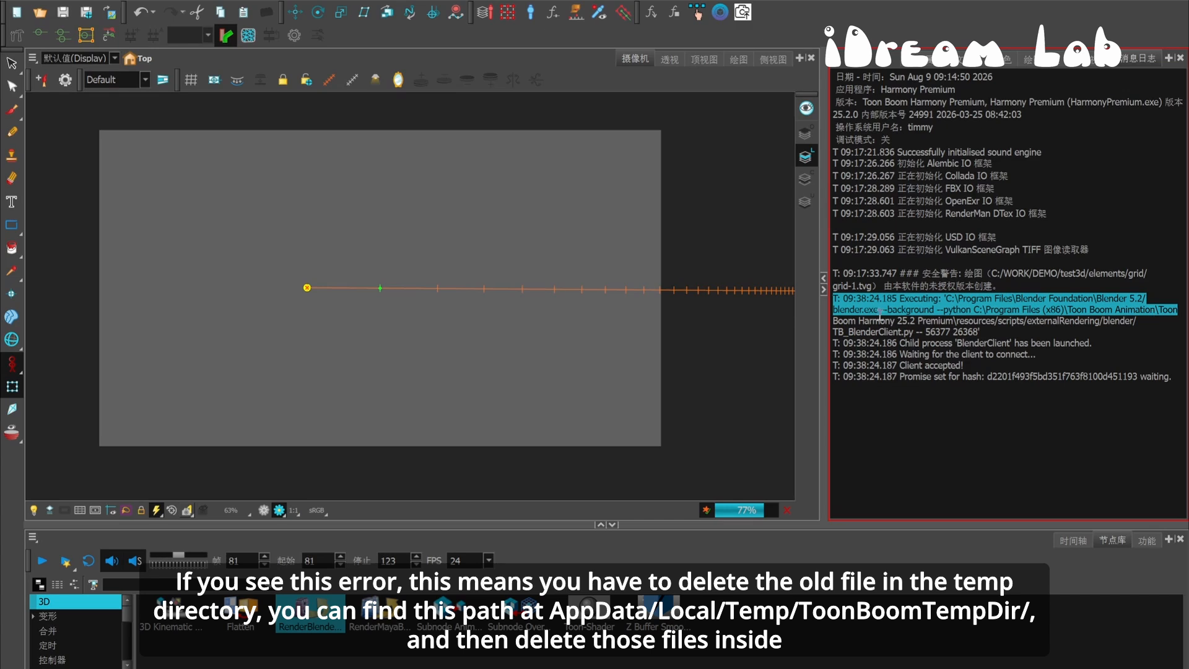
pyautogui.moveTo(843, 321); pyautogui.dragTo(1141, 332)
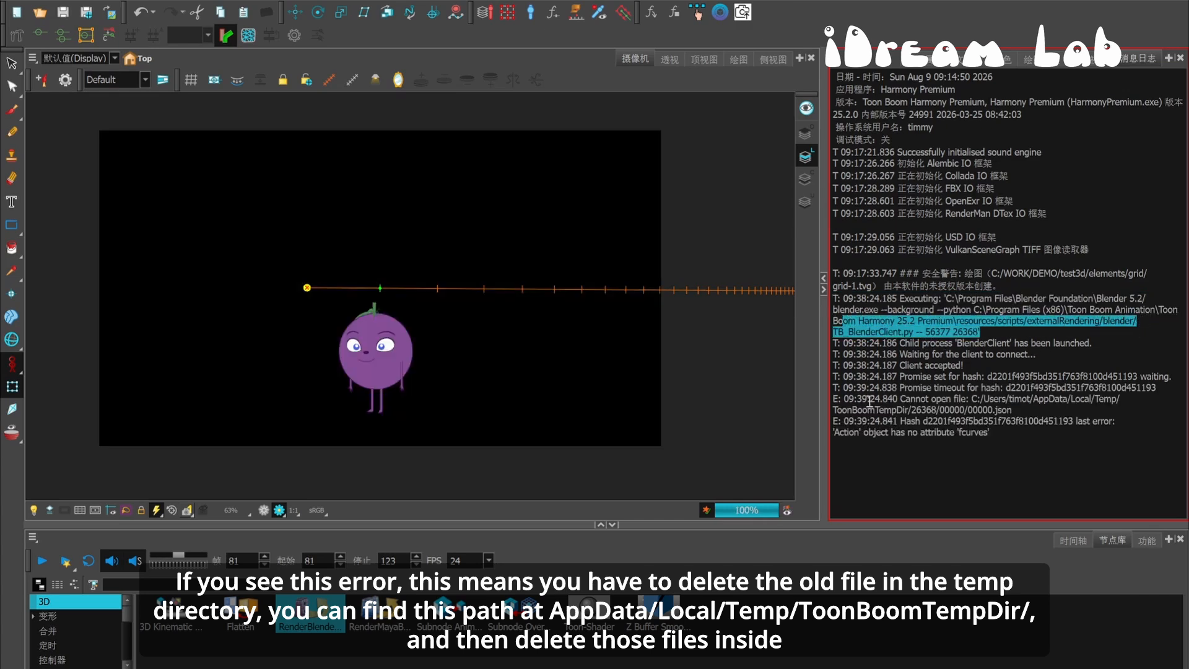
pyautogui.moveTo(834, 421); pyautogui.dragTo(923, 419)
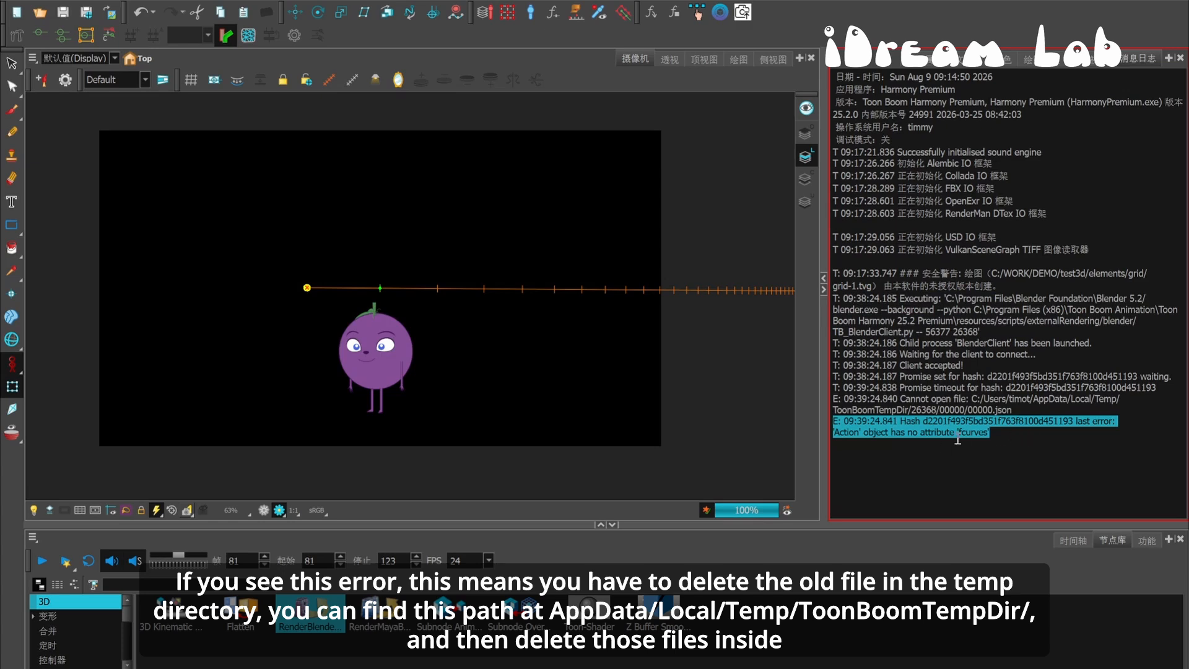
pyautogui.click(993, 436)
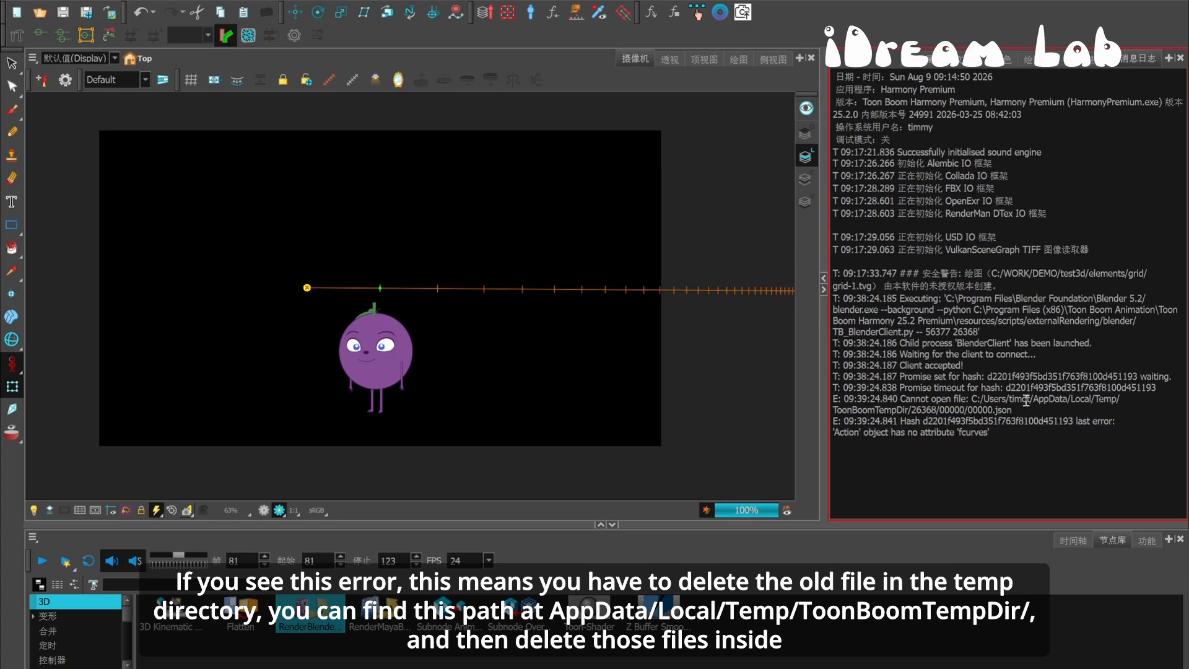
# Step: Copy the AppData/Local/Temp/ToonBoomTempDir/26368/ folder path from the log error and open that folder in File Explorer
pyautogui.moveTo(971, 399); pyautogui.dragTo(942, 409)
pyautogui.rightClick(935, 410)
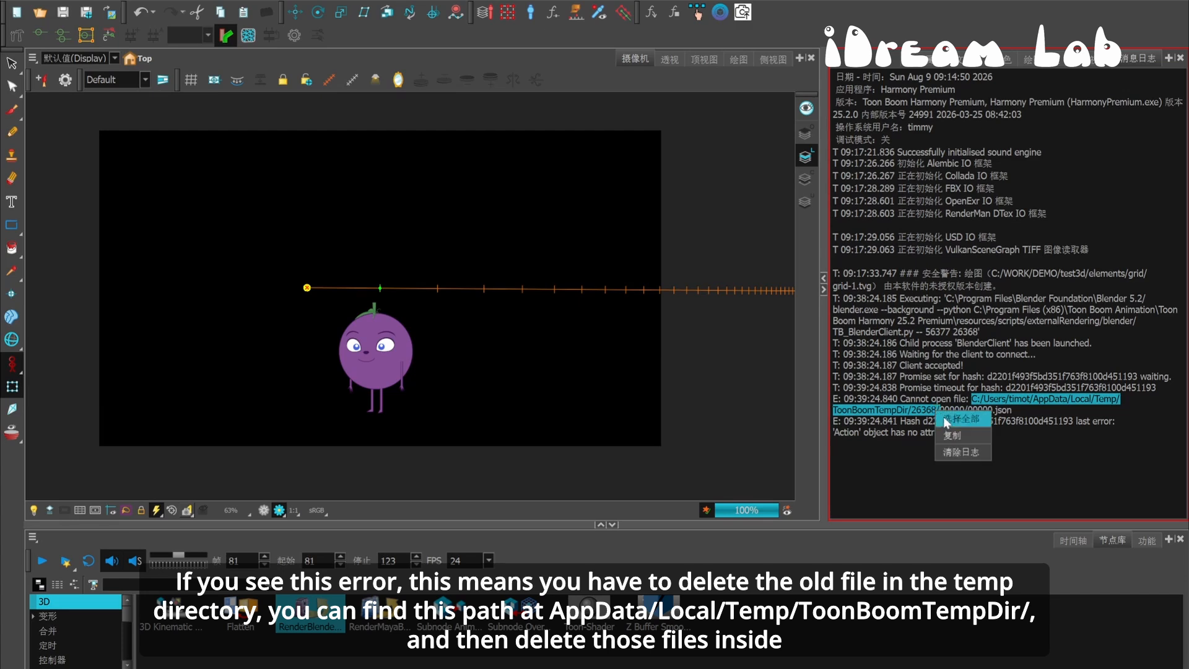
pyautogui.click(942, 435)
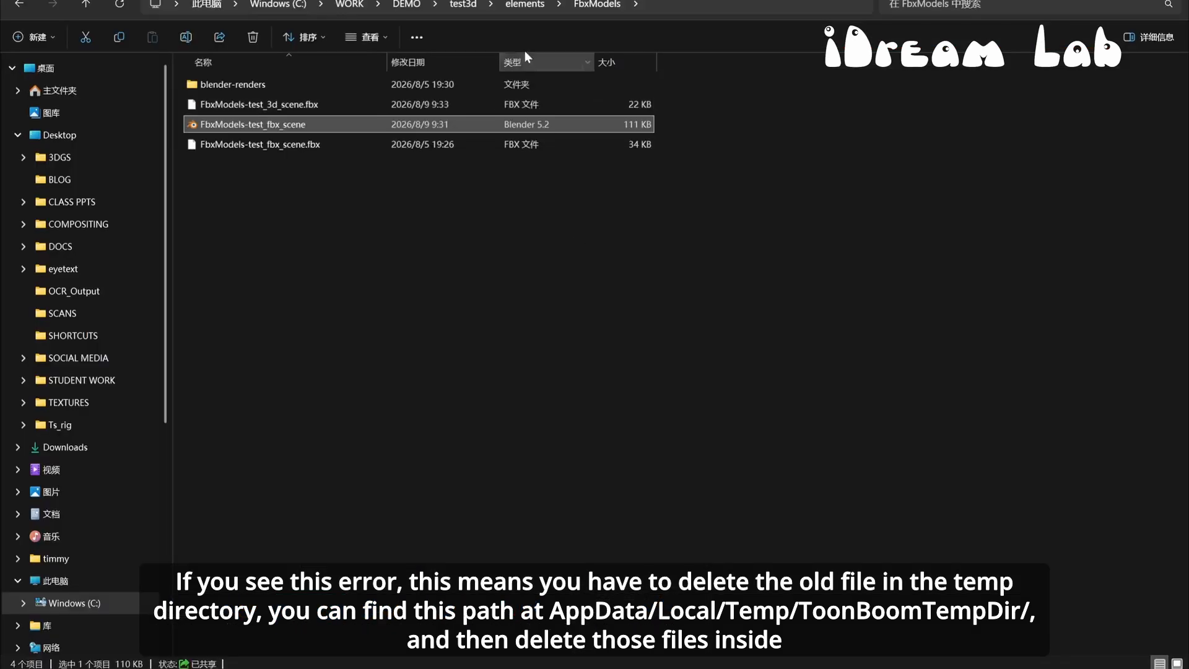
pyautogui.click(682, 5)
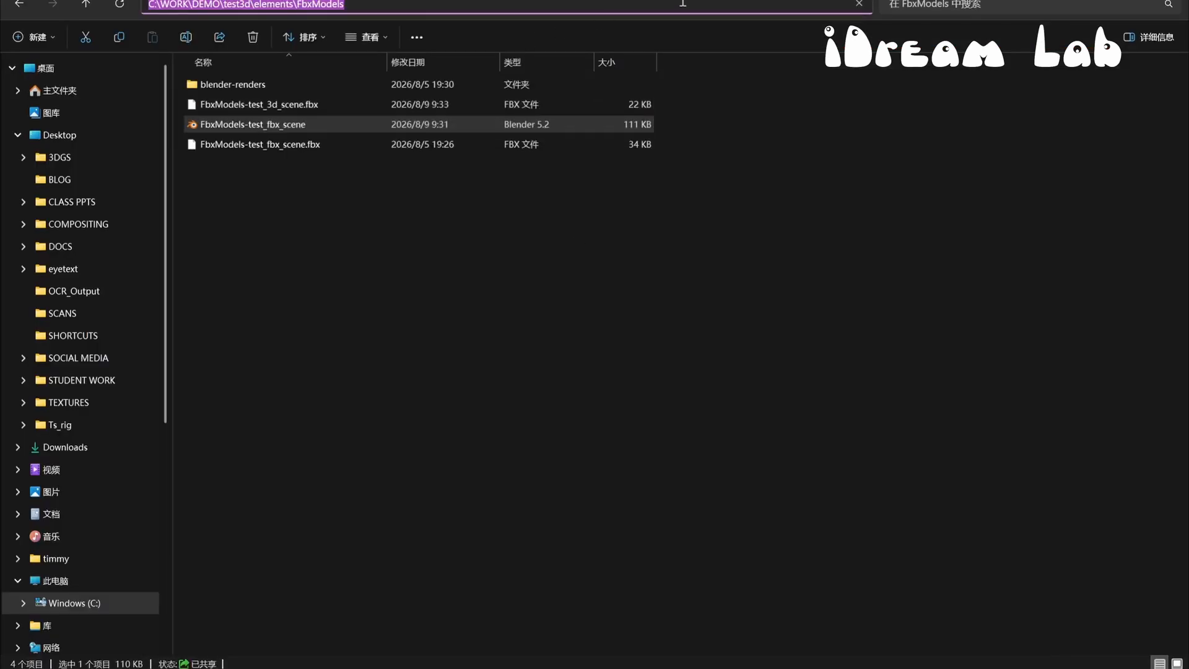
pyautogui.hotkey('ctrl', 'v')
pyautogui.press('Return')
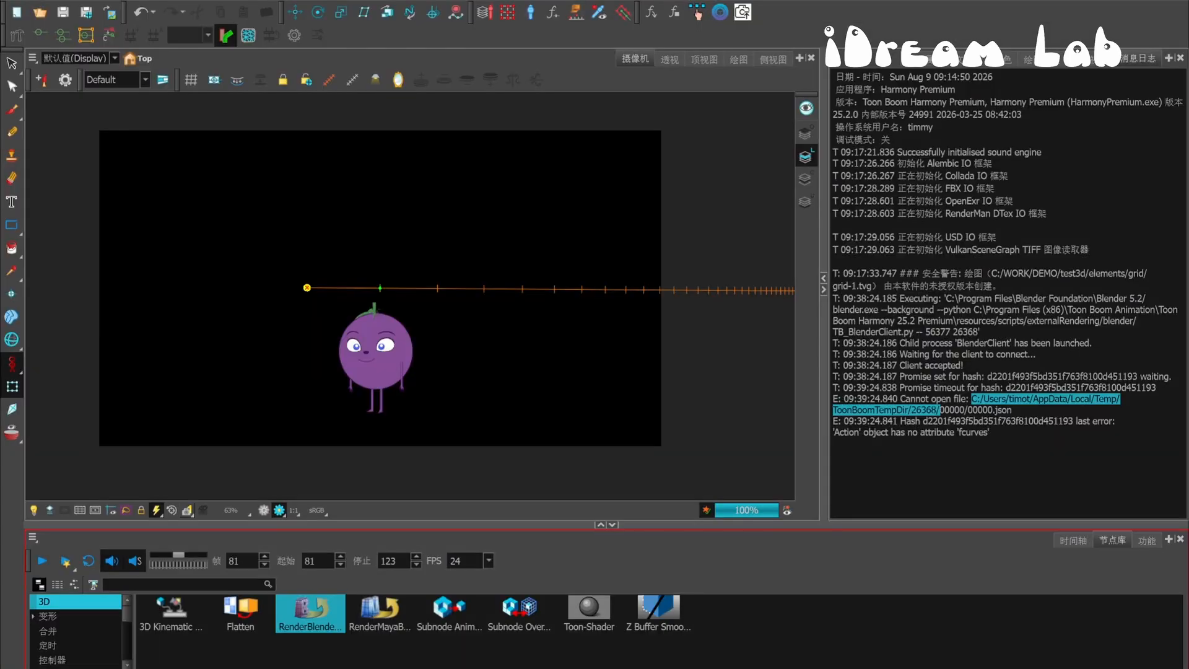
# Step: Clear the message log, and render frame 82 from the Timeline to examine its log output
pyautogui.rightClick(946, 435)
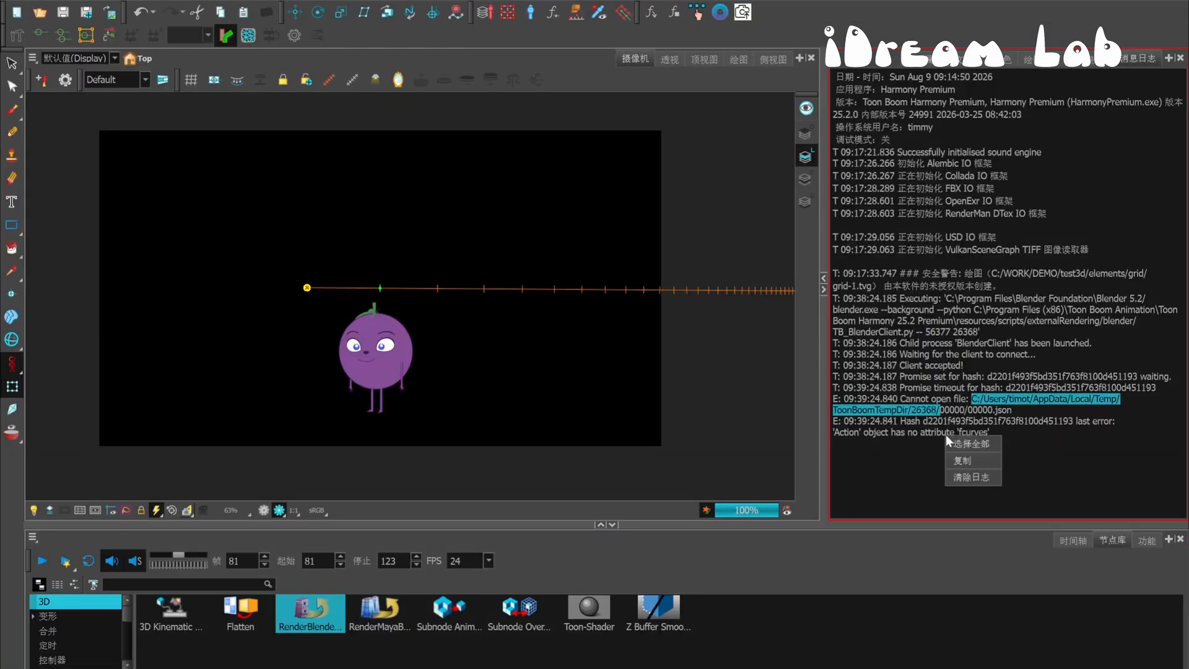
pyautogui.click(974, 481)
pyautogui.click(1066, 540)
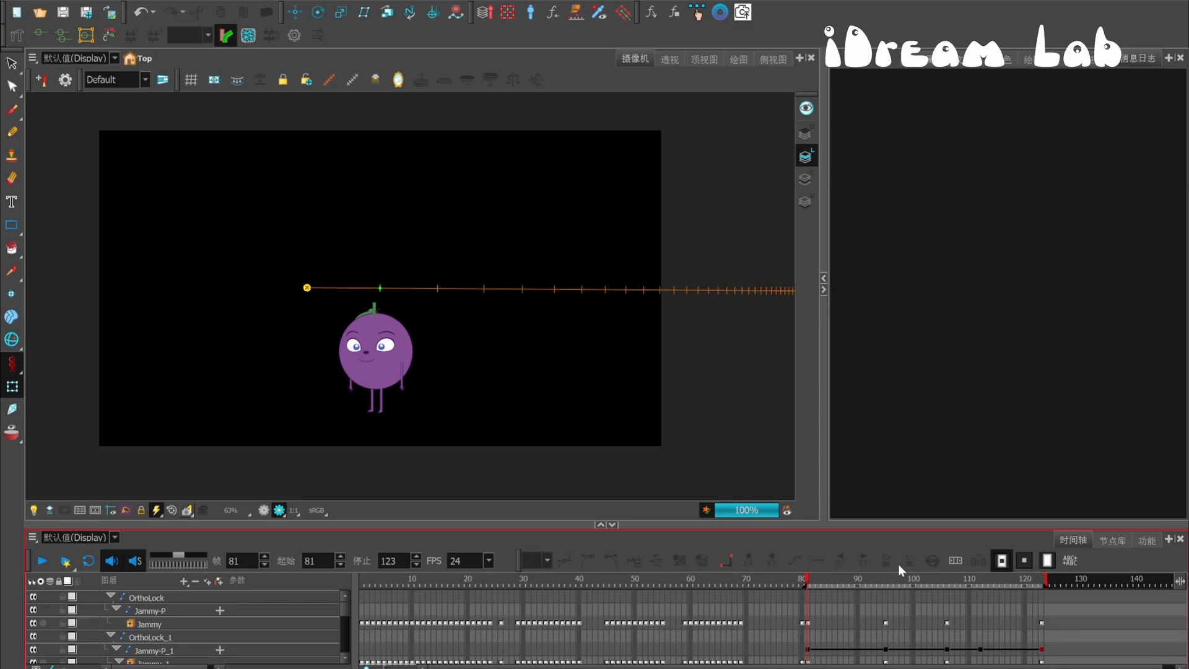
pyautogui.click(812, 580)
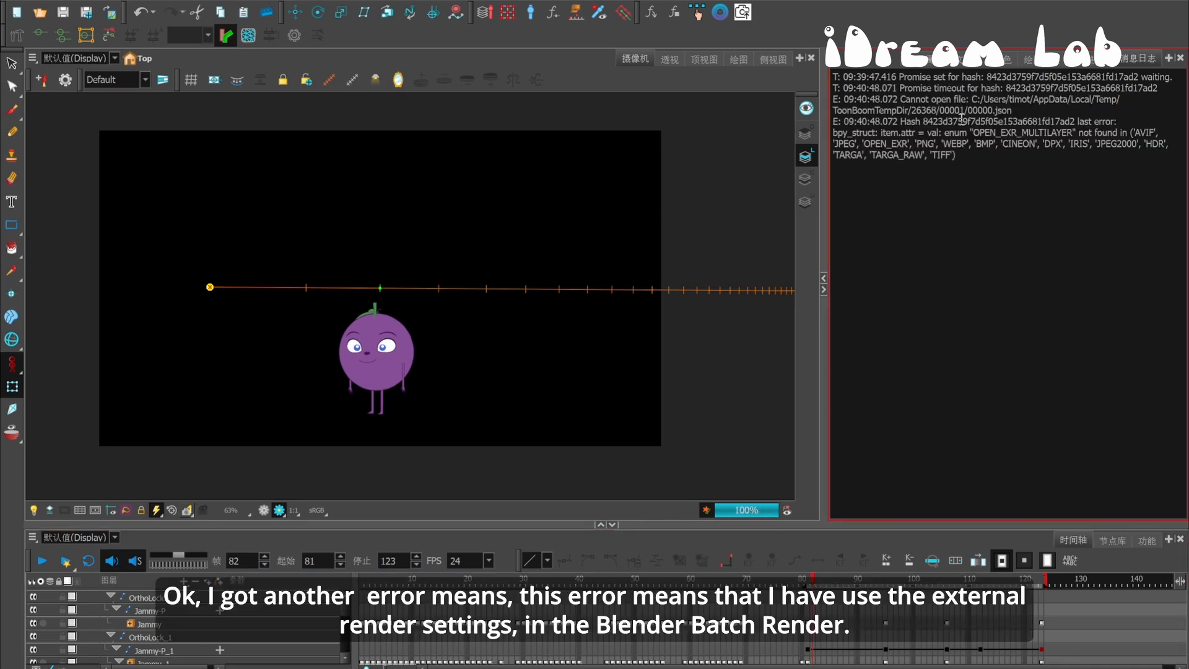
pyautogui.moveTo(848, 132); pyautogui.dragTo(1032, 153)
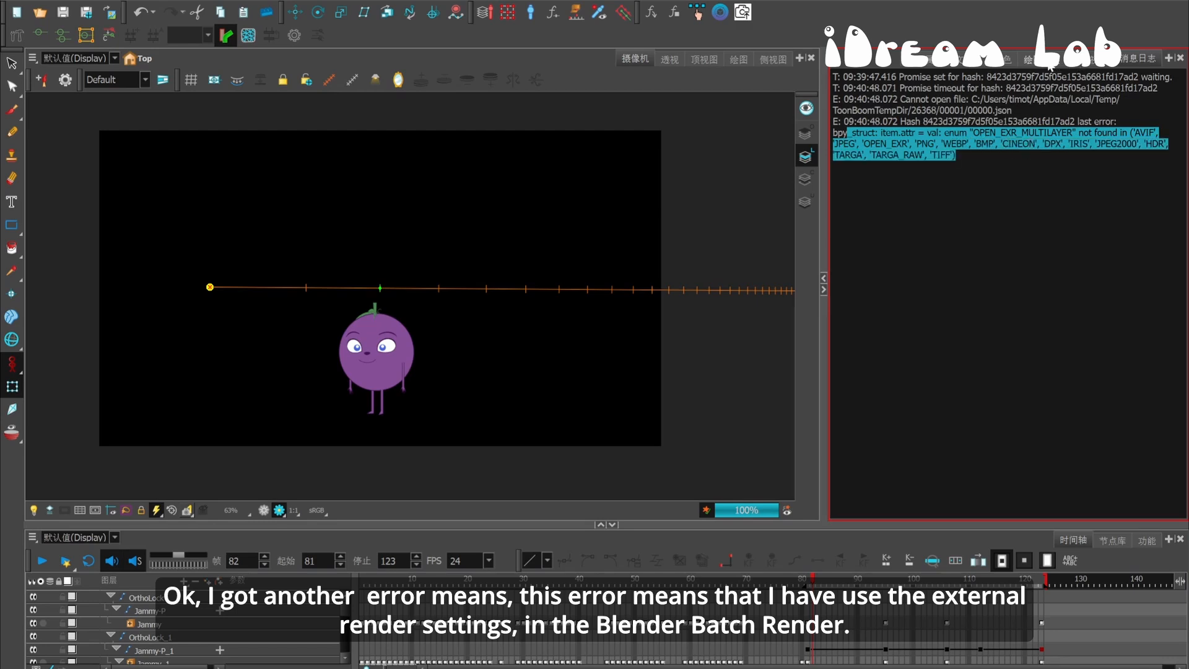
# Step: In the Node View, set the image format of the Write node to PNG
pyautogui.click(977, 66)
pyautogui.click(1004, 65)
pyautogui.click(1047, 65)
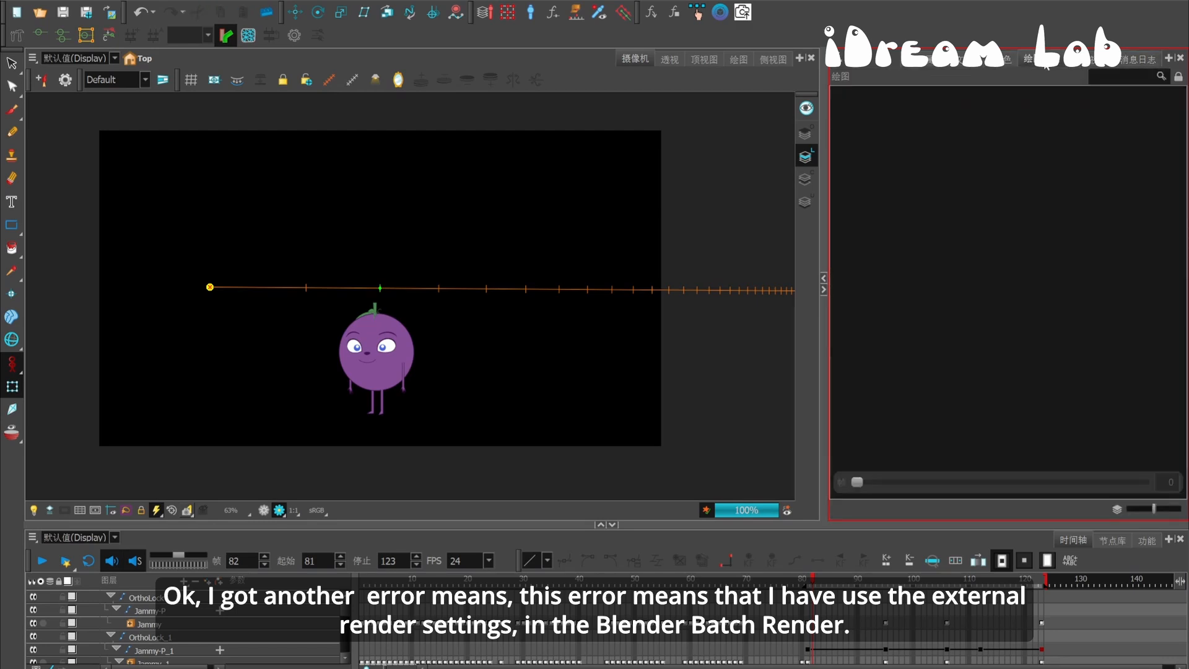
pyautogui.click(1079, 65)
pyautogui.scroll(-1, 956, 356)
pyautogui.moveTo(956, 356); pyautogui.dragTo(1056, 288)
pyautogui.click(904, 361)
pyautogui.click(678, 287)
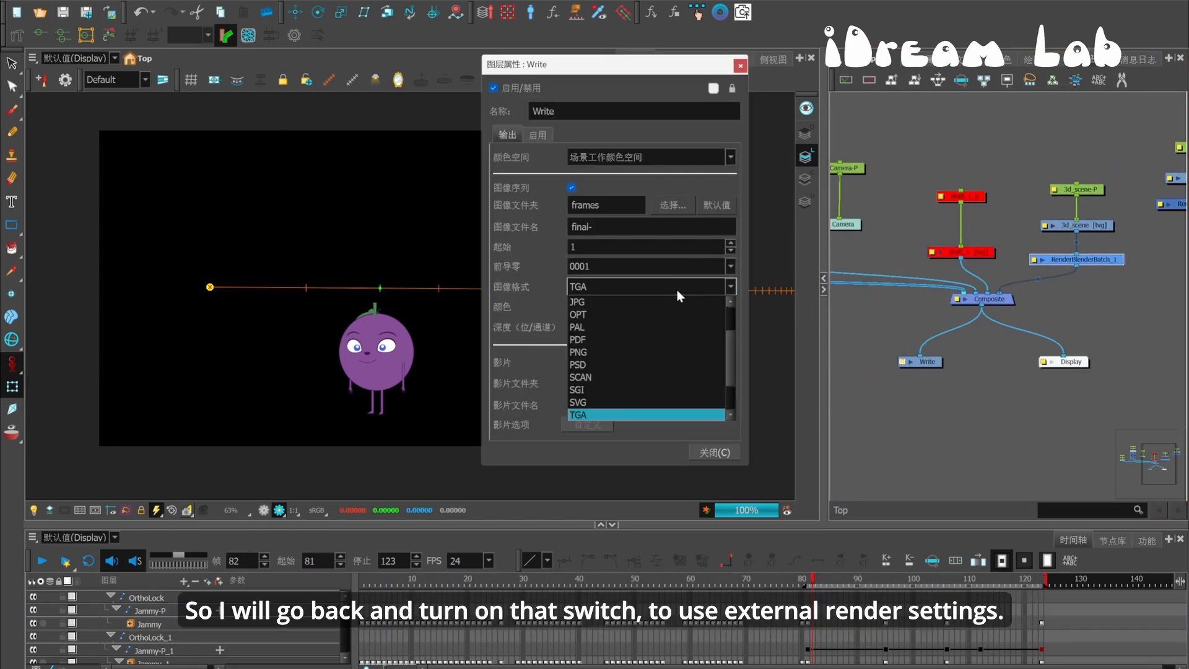
pyautogui.click(670, 353)
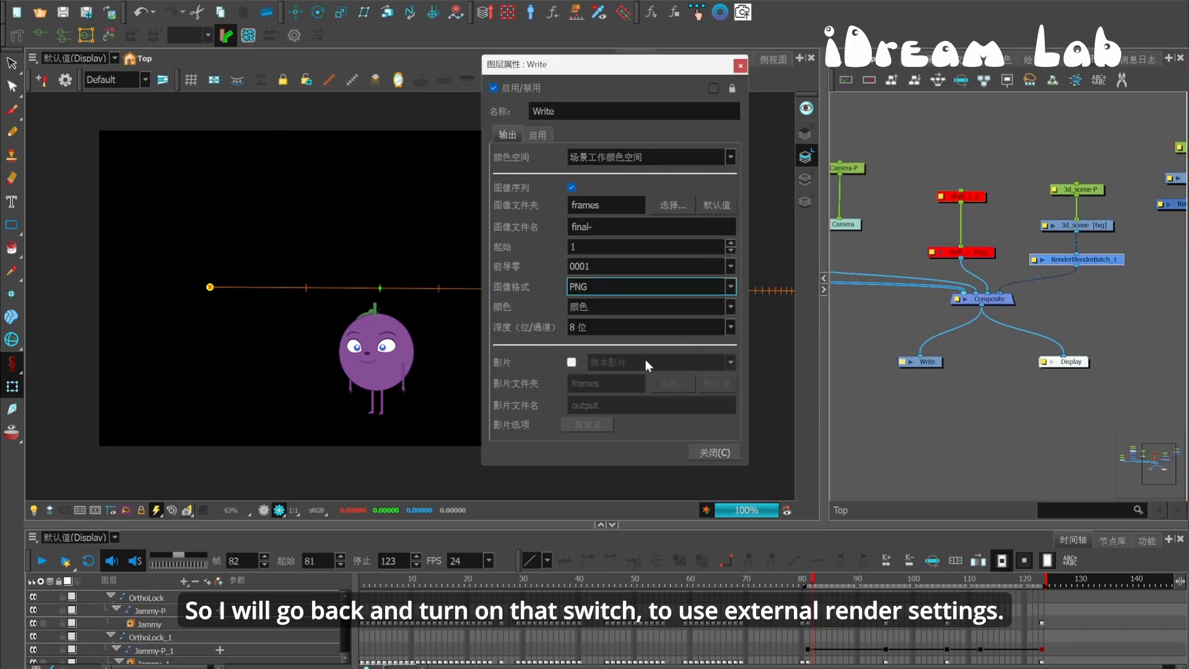
pyautogui.click(716, 454)
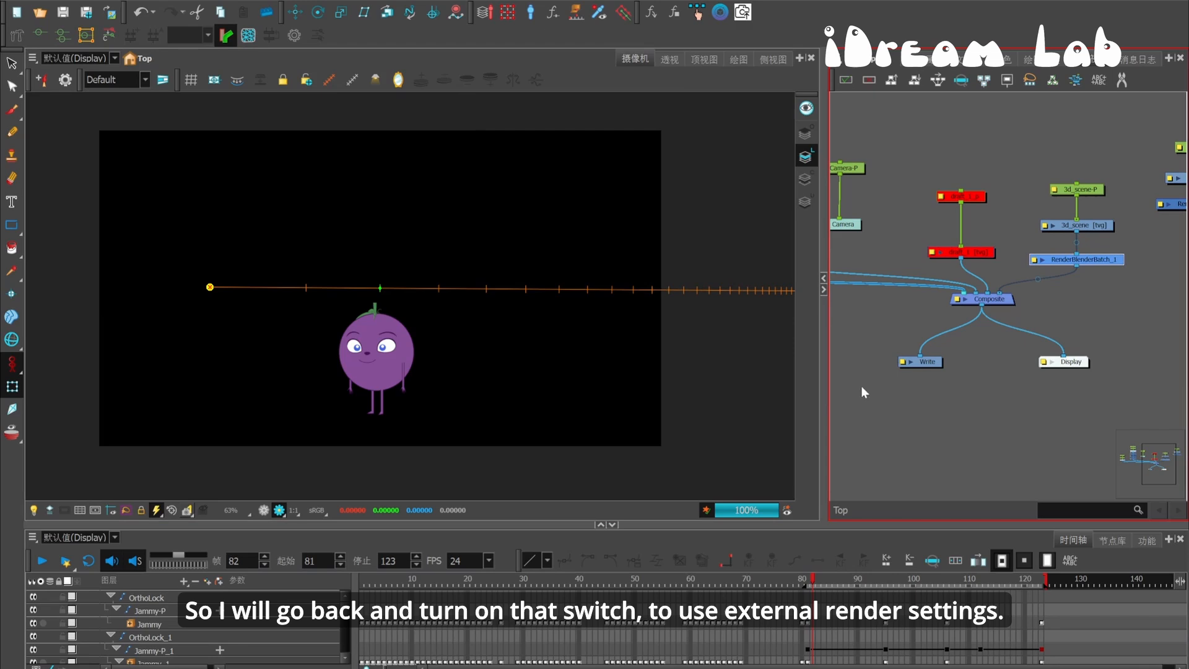
# Step: Enable the use of external render settings on the RenderBlenderBatch_1 node
pyautogui.doubleClick(1049, 260)
pyautogui.click(577, 175)
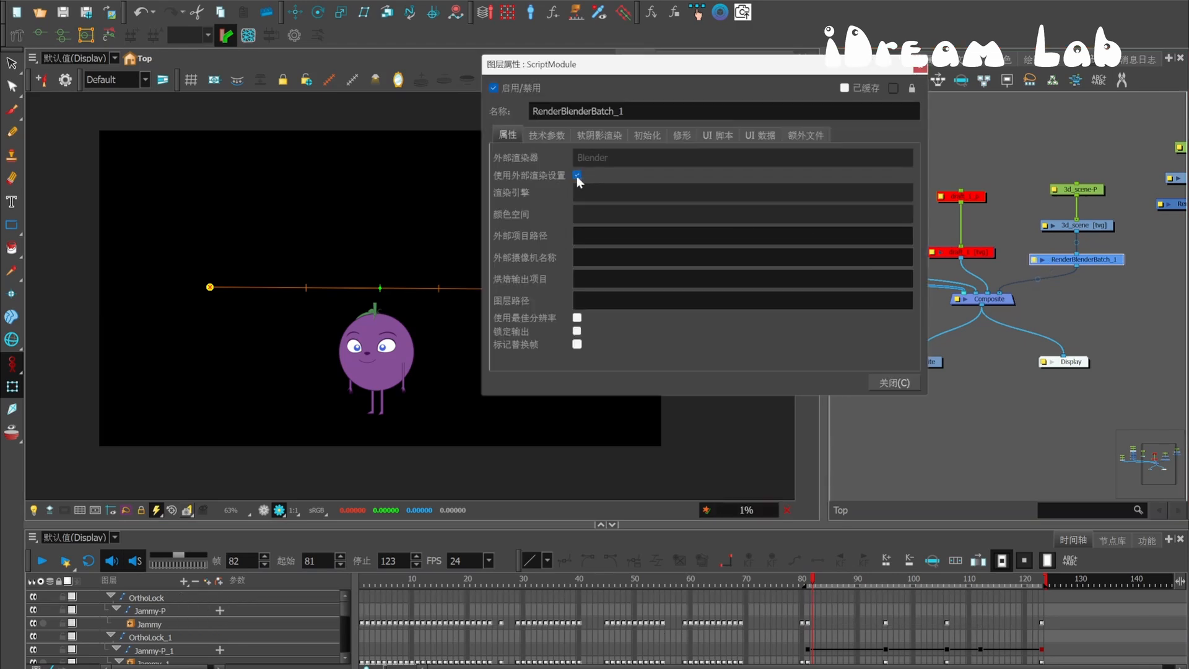
pyautogui.click(920, 67)
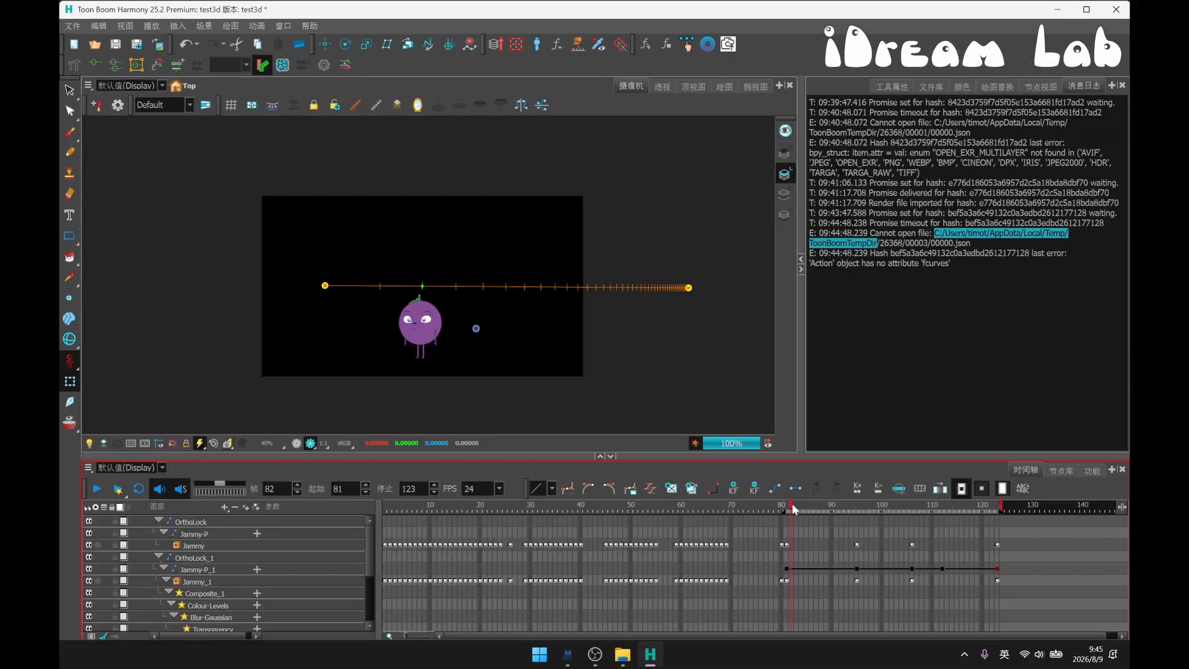
# Step: Render frame 83 in the Camera view and clear the message log
pyautogui.click(796, 507)
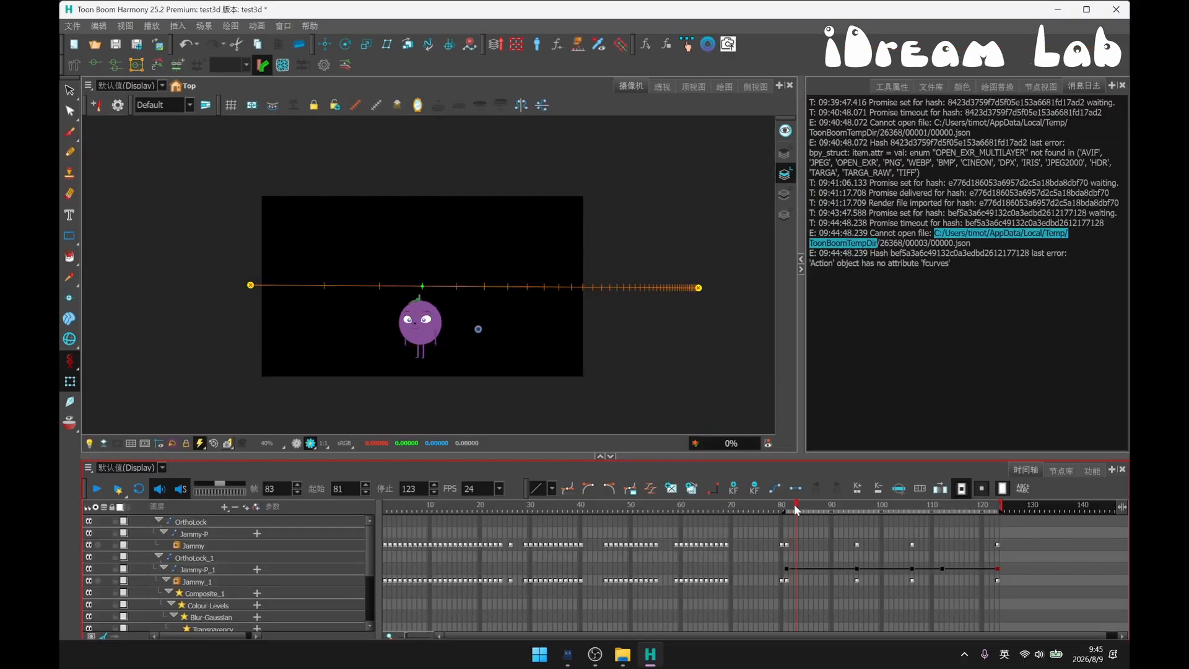
pyautogui.scroll(1, 418, 338)
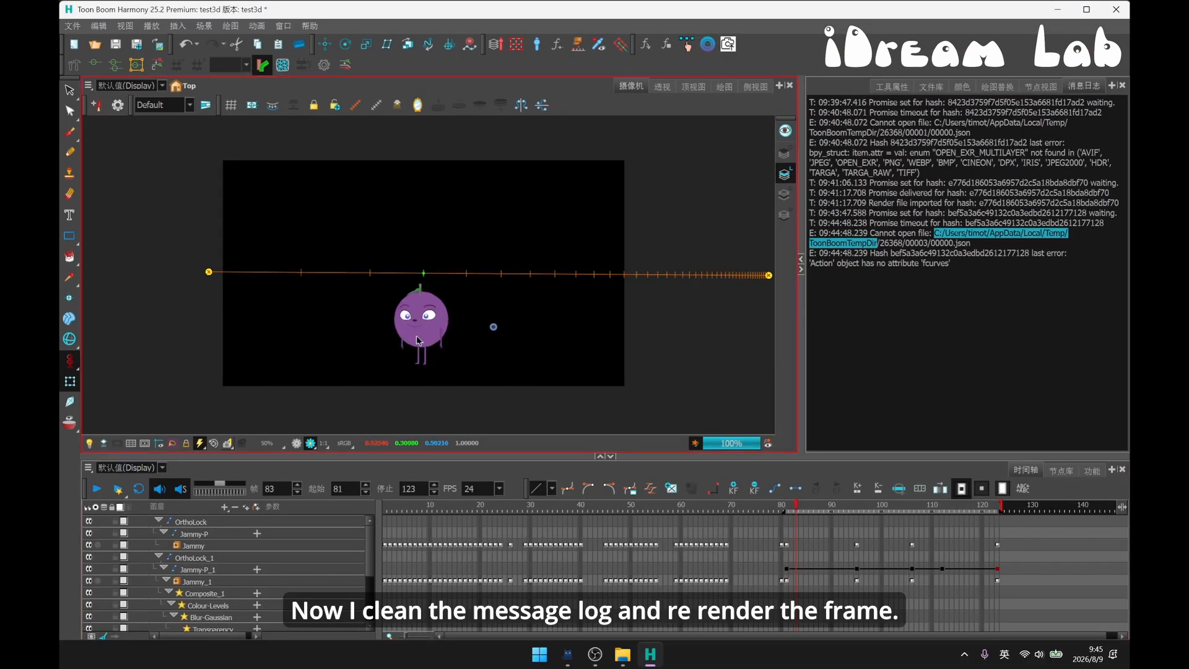
pyautogui.rightClick(820, 343)
pyautogui.click(853, 375)
# Step: Locate the Drawing_1 layer in the Timeline and extend its test_3d_scene exposure to frame 123
pyautogui.click(1040, 85)
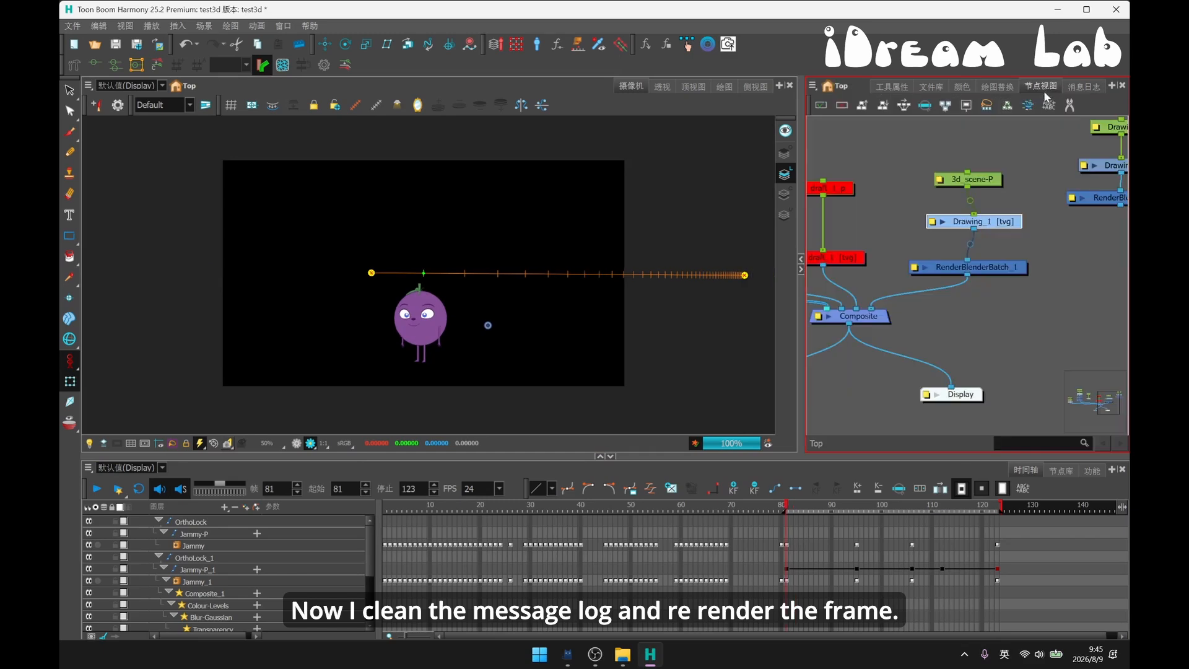
pyautogui.click(904, 488)
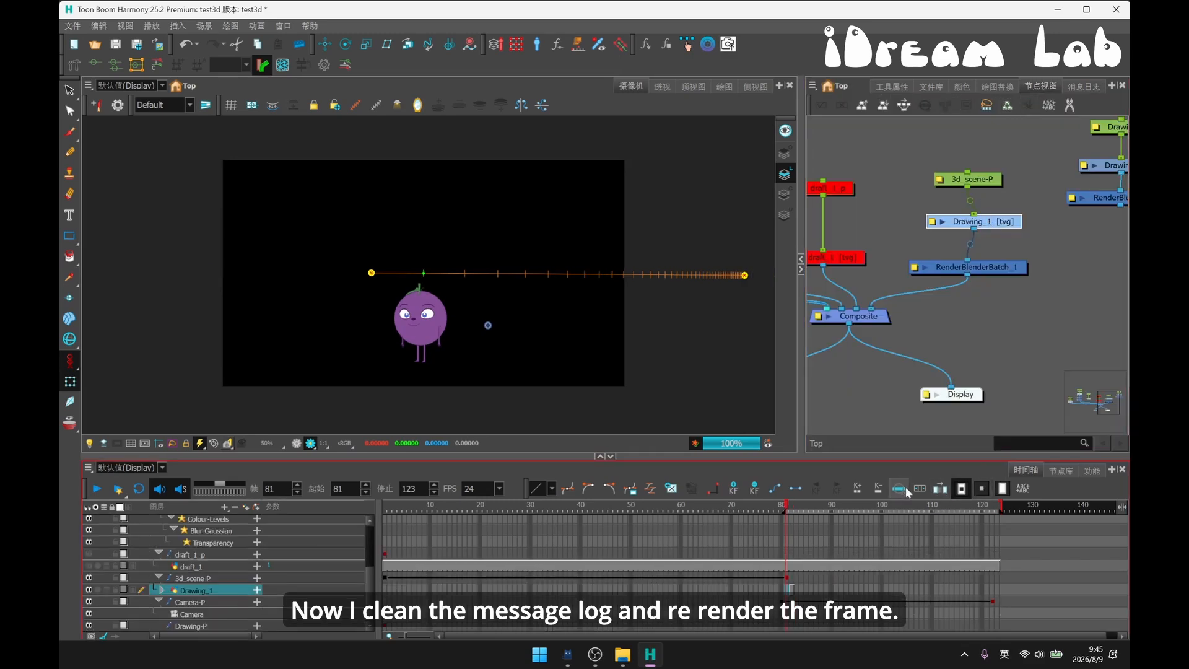
pyautogui.click(792, 590)
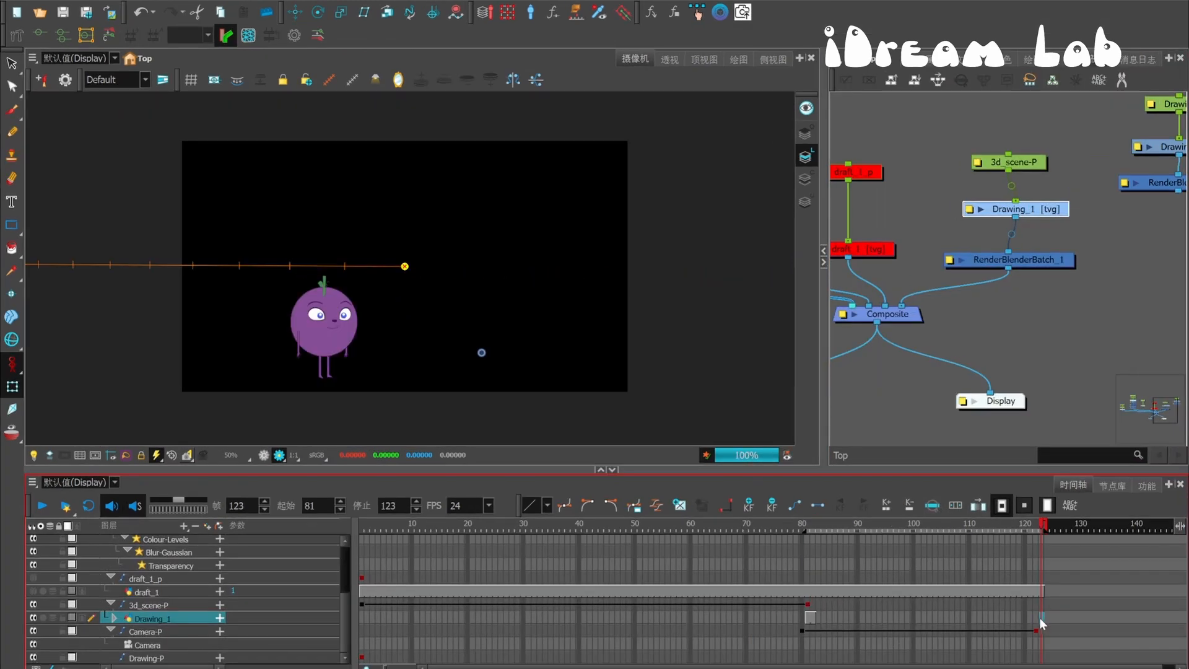
pyautogui.click(814, 619)
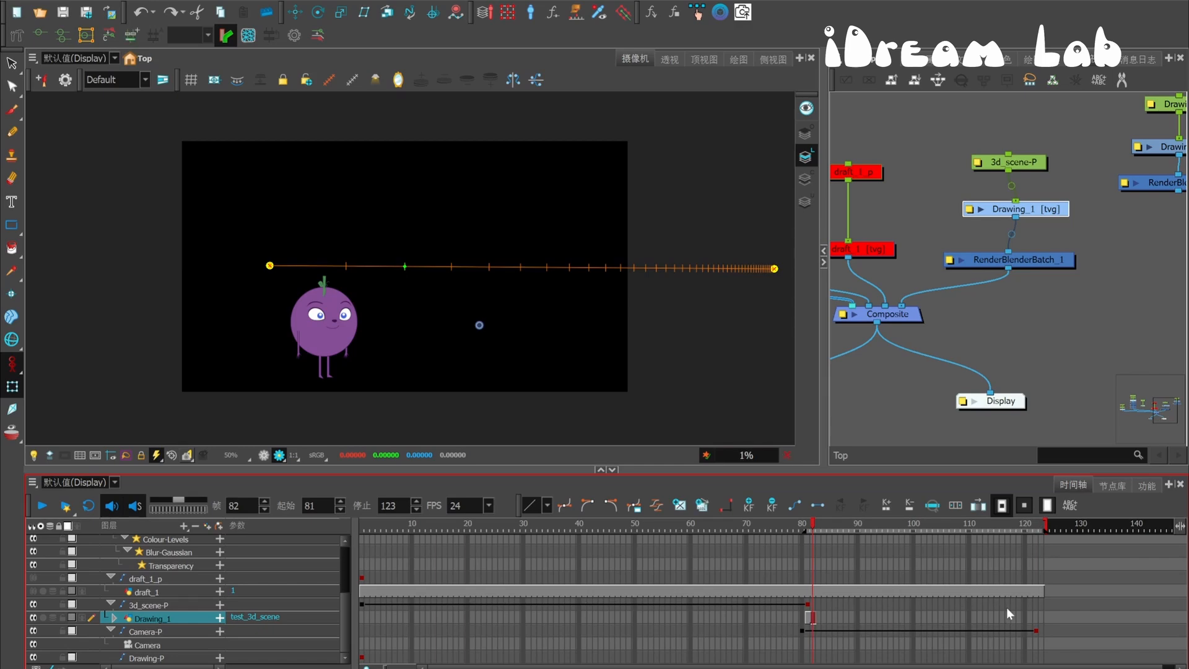
pyautogui.click(1043, 619)
pyautogui.press('F5')
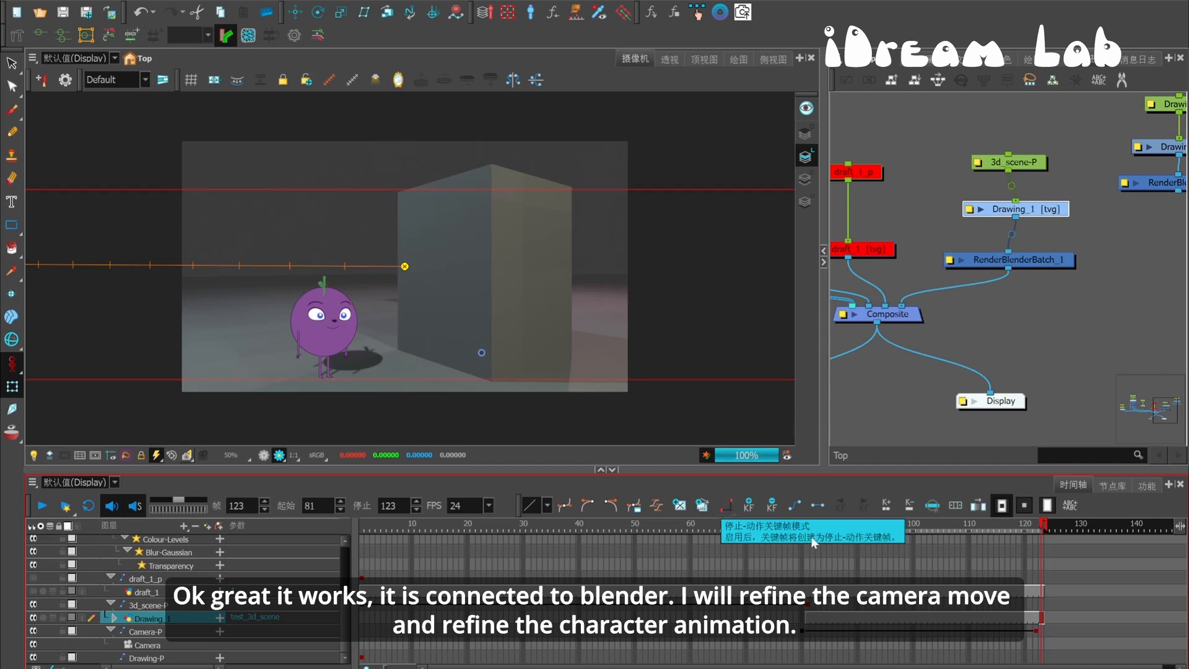
# Step: Inspect the Blender-rendered image at frames 121, 118, 114 and 112
pyautogui.click(1028, 527)
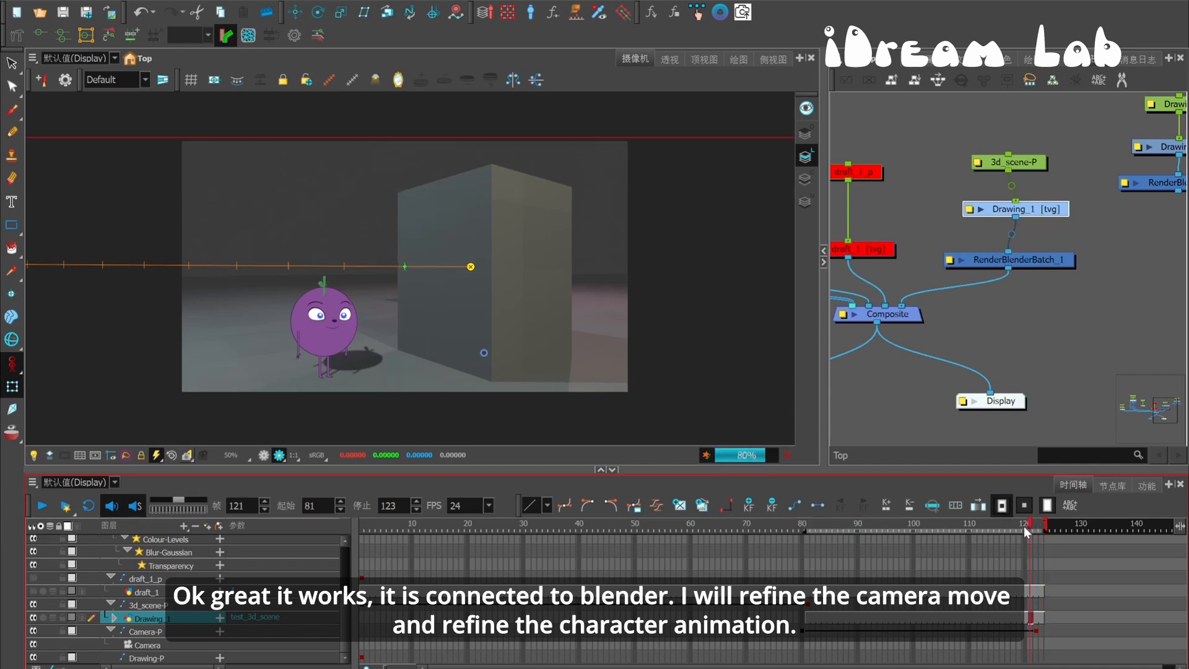
pyautogui.click(1013, 527)
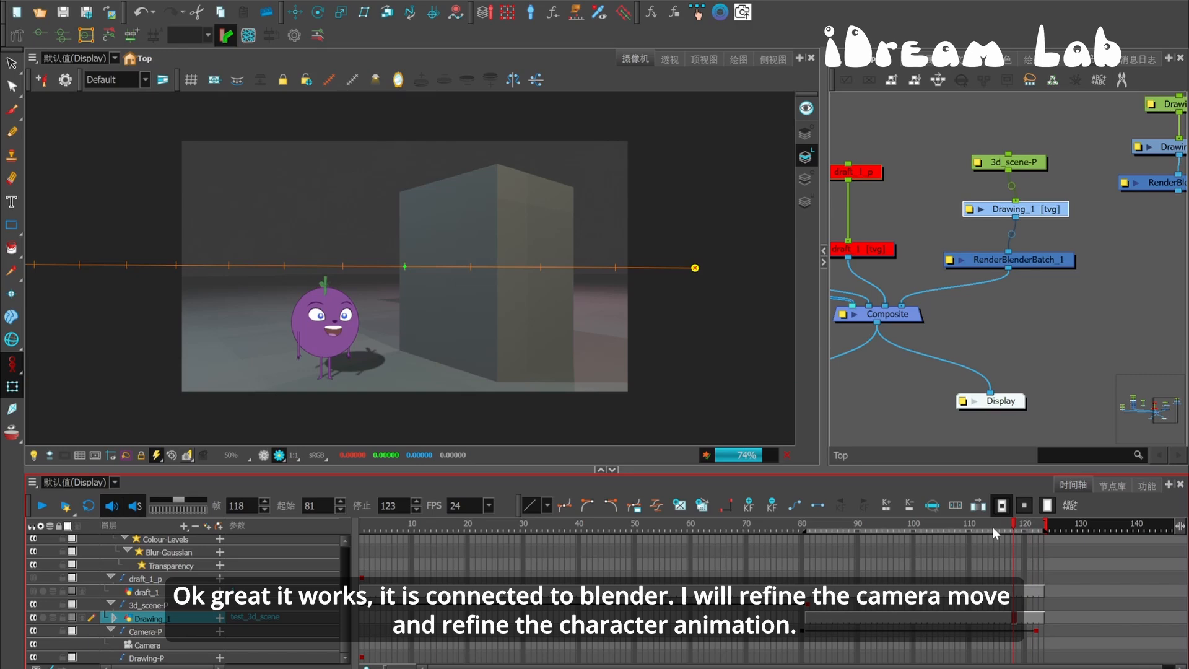
pyautogui.click(991, 527)
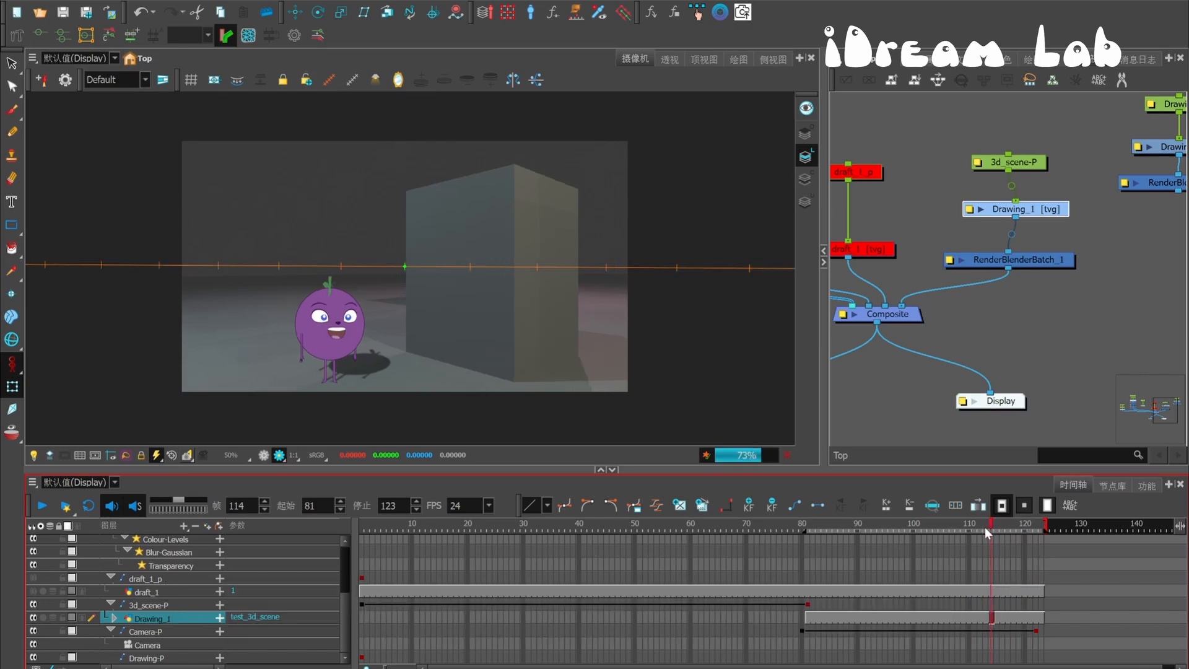
pyautogui.click(980, 526)
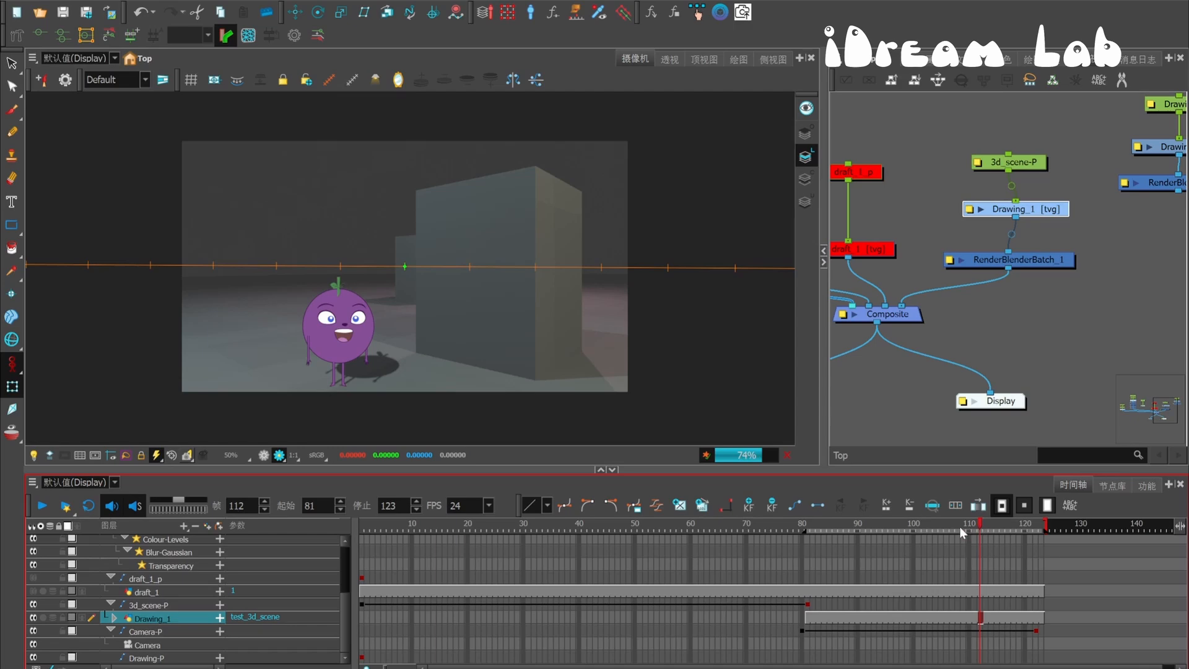
# Step: Compare the OpenGL view with the Render View at frame 112
pyautogui.click(243, 320)
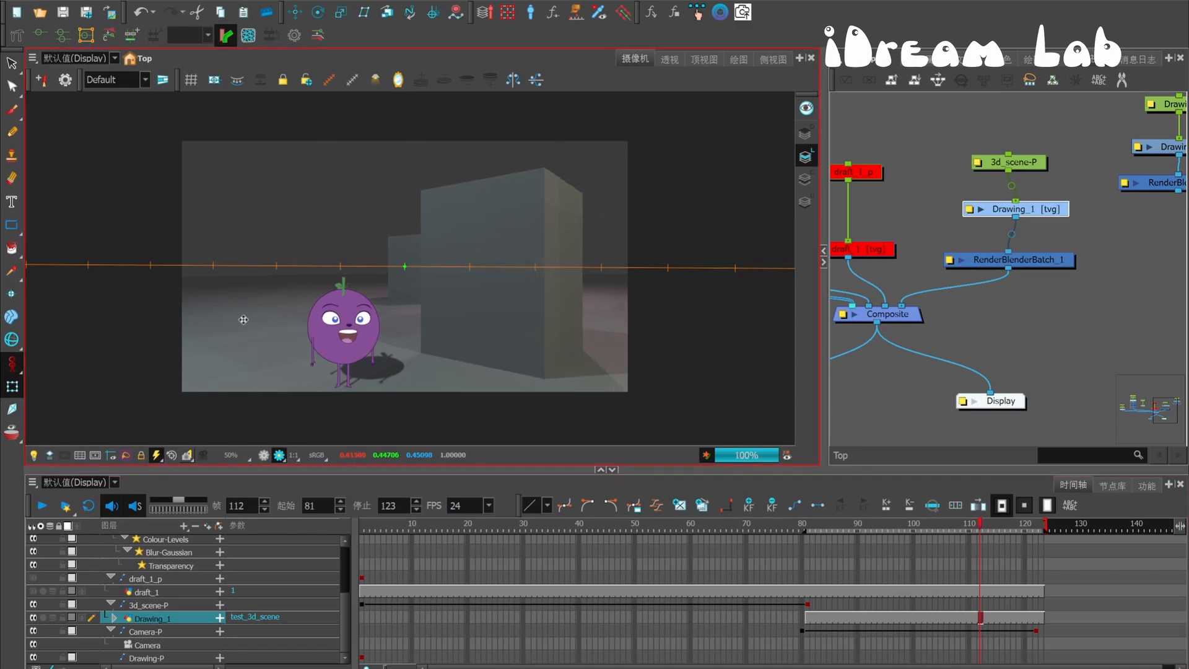
pyautogui.click(264, 456)
pyautogui.click(278, 456)
pyautogui.click(265, 457)
pyautogui.click(277, 457)
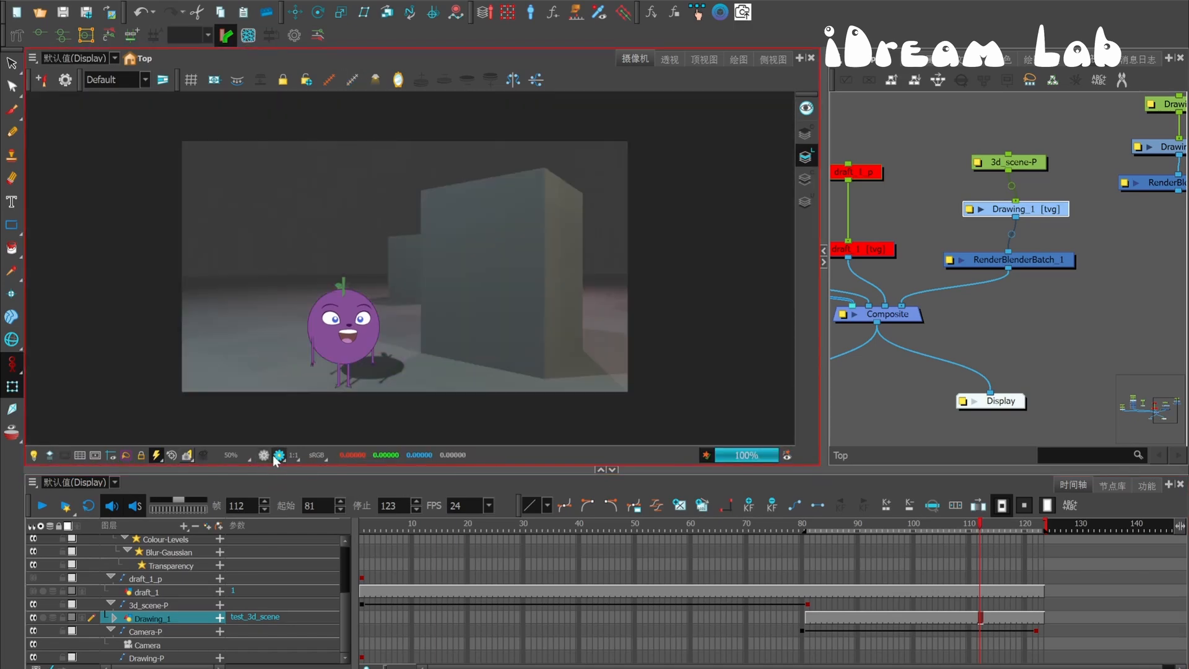
pyautogui.click(266, 457)
pyautogui.click(278, 456)
# Step: Cancel re-rendering the scene and play the animation back from frame 81
pyautogui.click(66, 506)
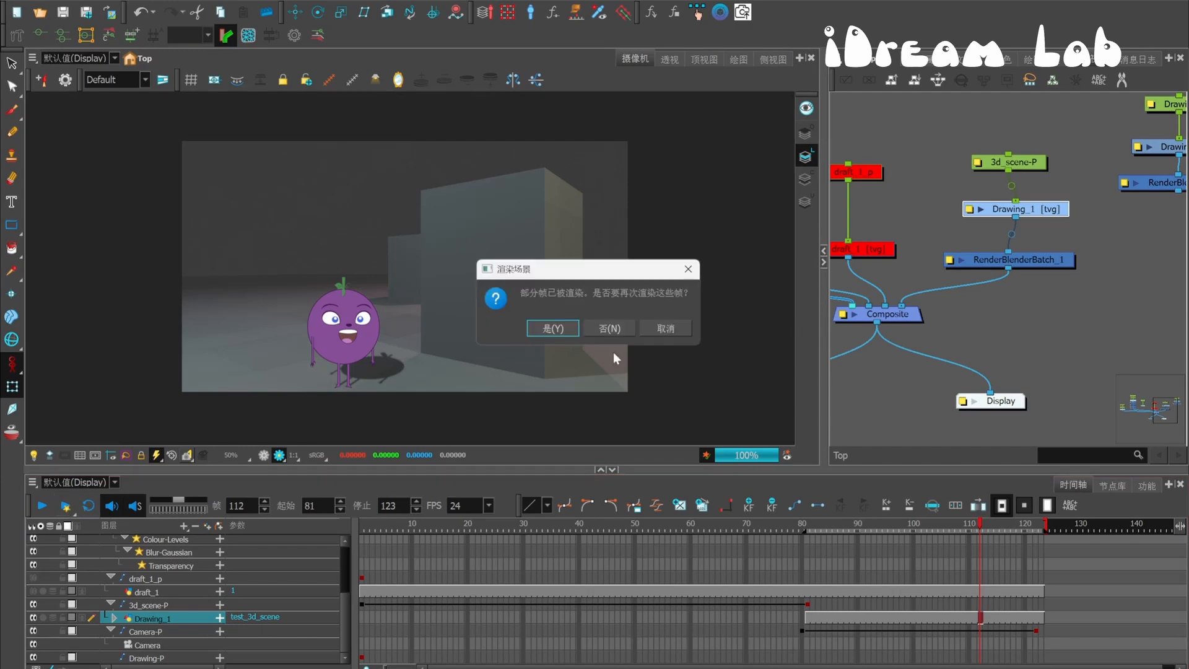
pyautogui.click(667, 326)
pyautogui.moveTo(814, 525); pyautogui.dragTo(809, 525)
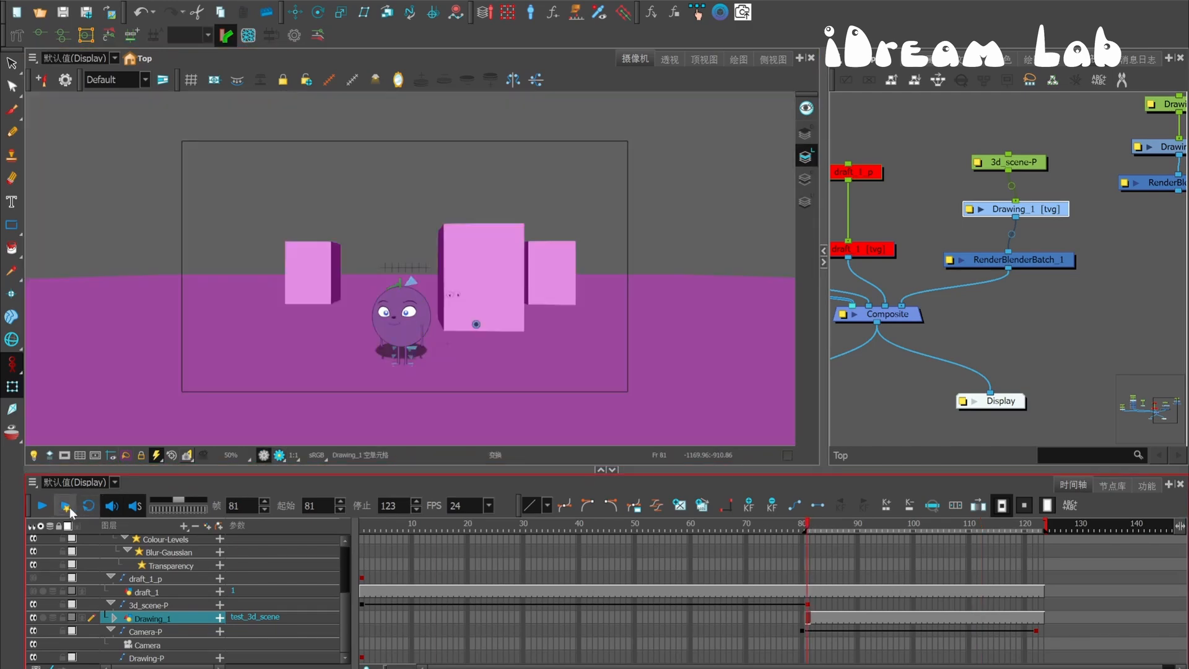
pyautogui.click(43, 506)
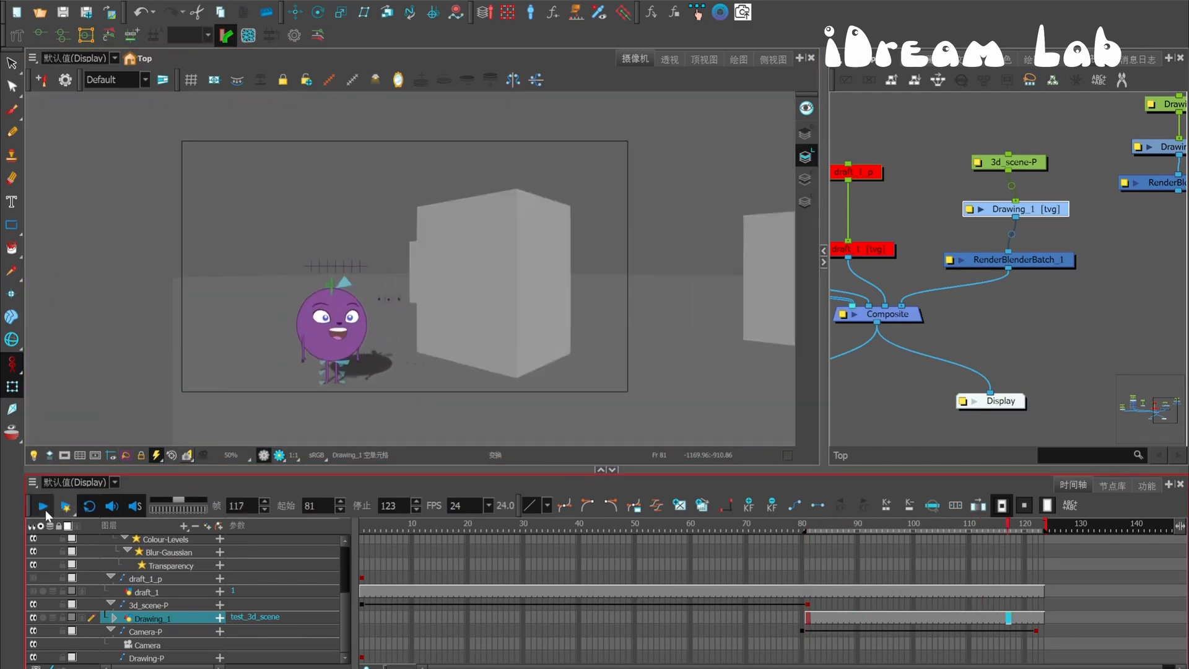
pyautogui.click(578, 363)
# Step: Try moving the 3d_scene-P and Camera-P pegs at frame 122, undoing each move
pyautogui.press('b')
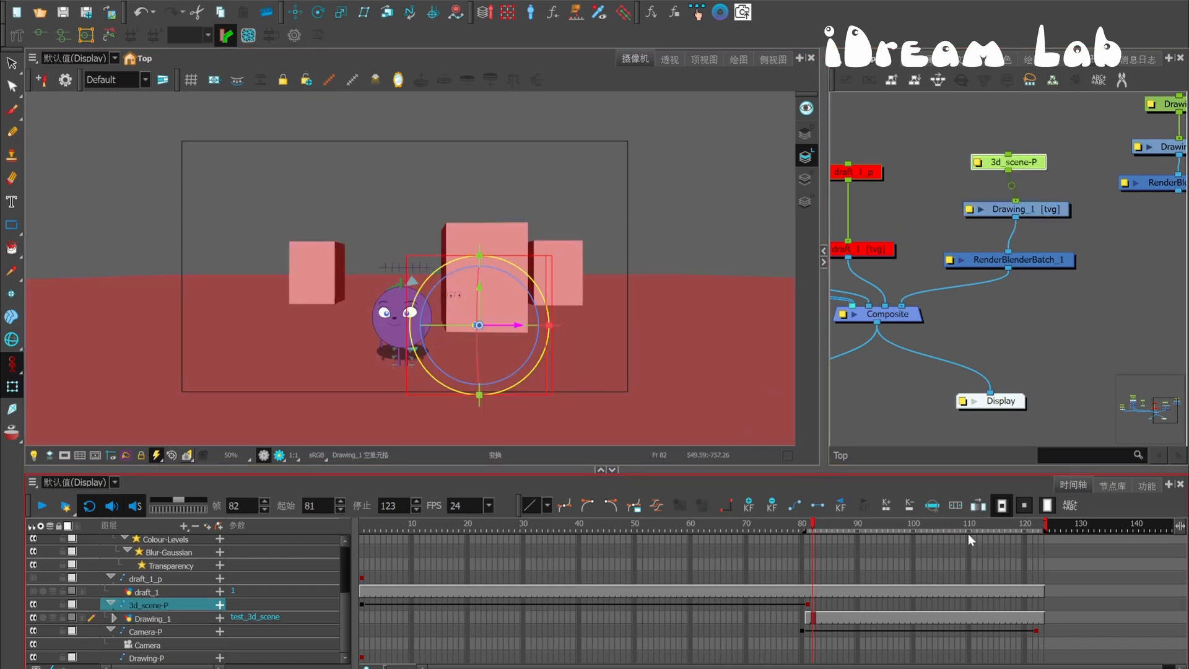
pyautogui.moveTo(1030, 528); pyautogui.dragTo(1038, 529)
pyautogui.moveTo(412, 354); pyautogui.dragTo(372, 361)
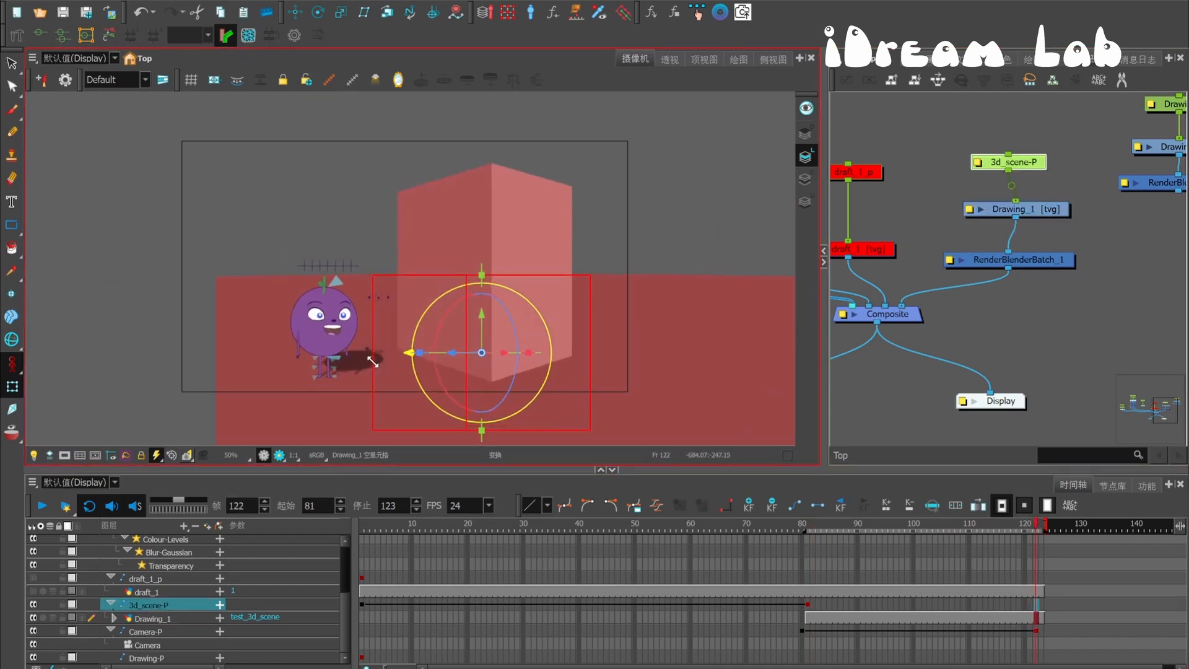
pyautogui.hotkey('ctrl', 'z')
pyautogui.moveTo(892, 167); pyautogui.dragTo(1110, 181)
pyautogui.click(904, 148)
pyautogui.moveTo(439, 267); pyautogui.dragTo(608, 256)
pyautogui.hotkey('ctrl', 'z')
# Step: Set the Camera's far clipping plane to 10000 and its near clipping plane to 0.01
pyautogui.click(875, 225)
pyautogui.click(625, 381)
pyautogui.write('10000')
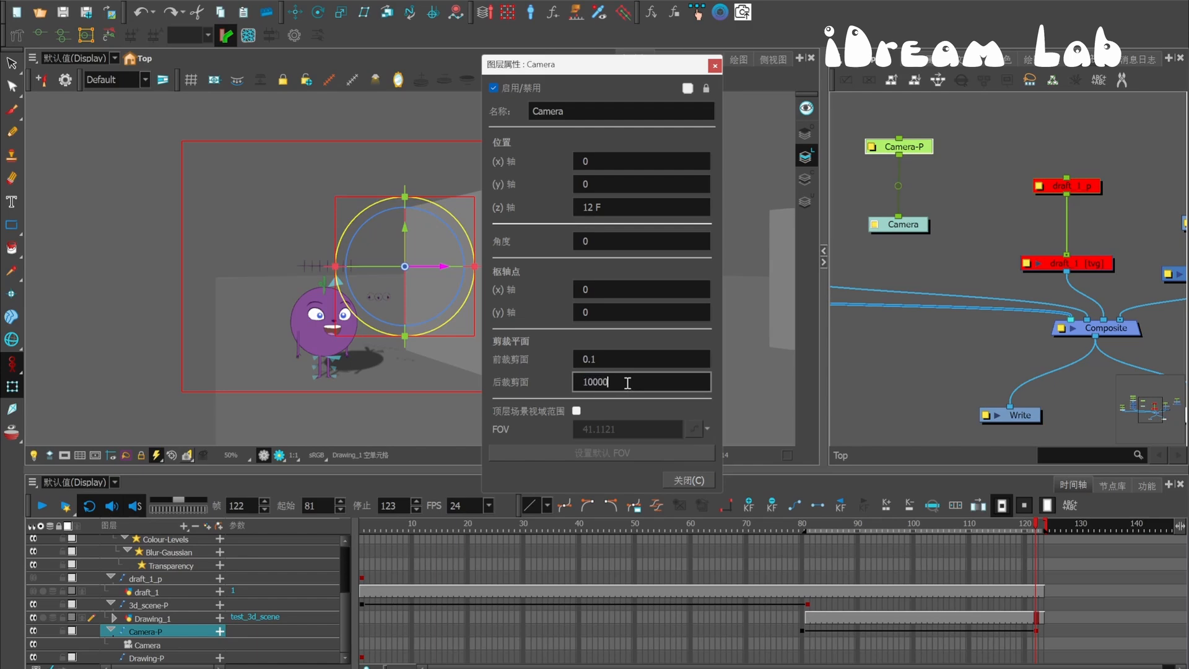
pyautogui.click(609, 361)
pyautogui.write('0.01')
pyautogui.click(715, 66)
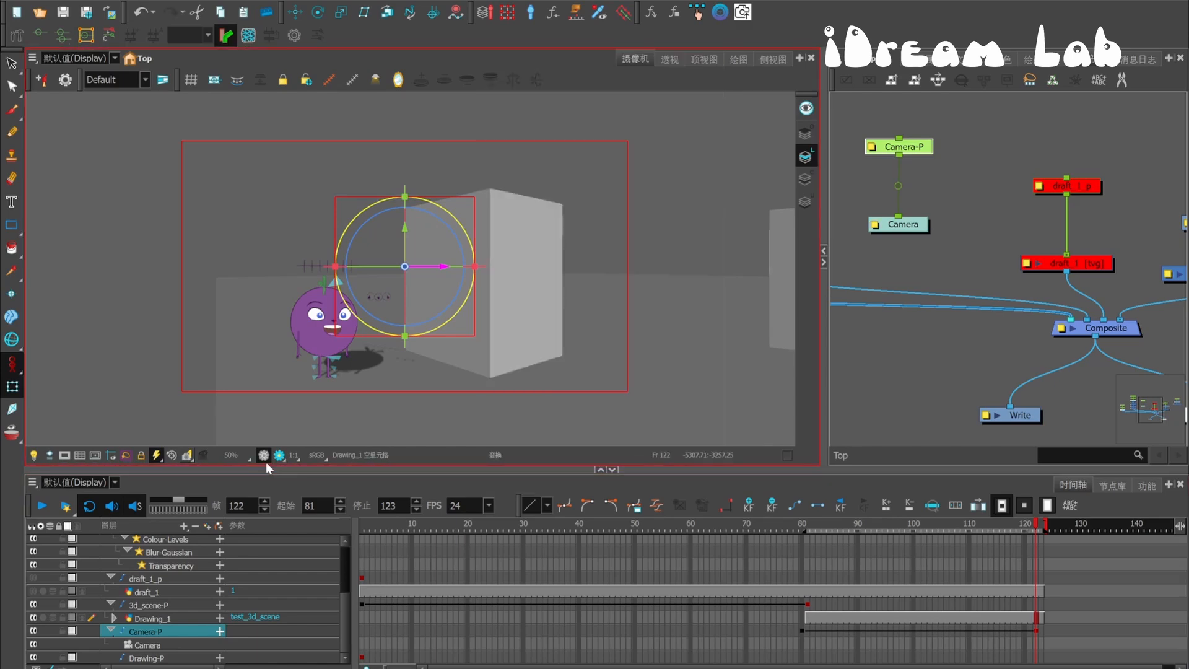
# Step: Preview the rendered scene from frame 81 without re-rendering existing frames, and play back the animation
pyautogui.click(279, 455)
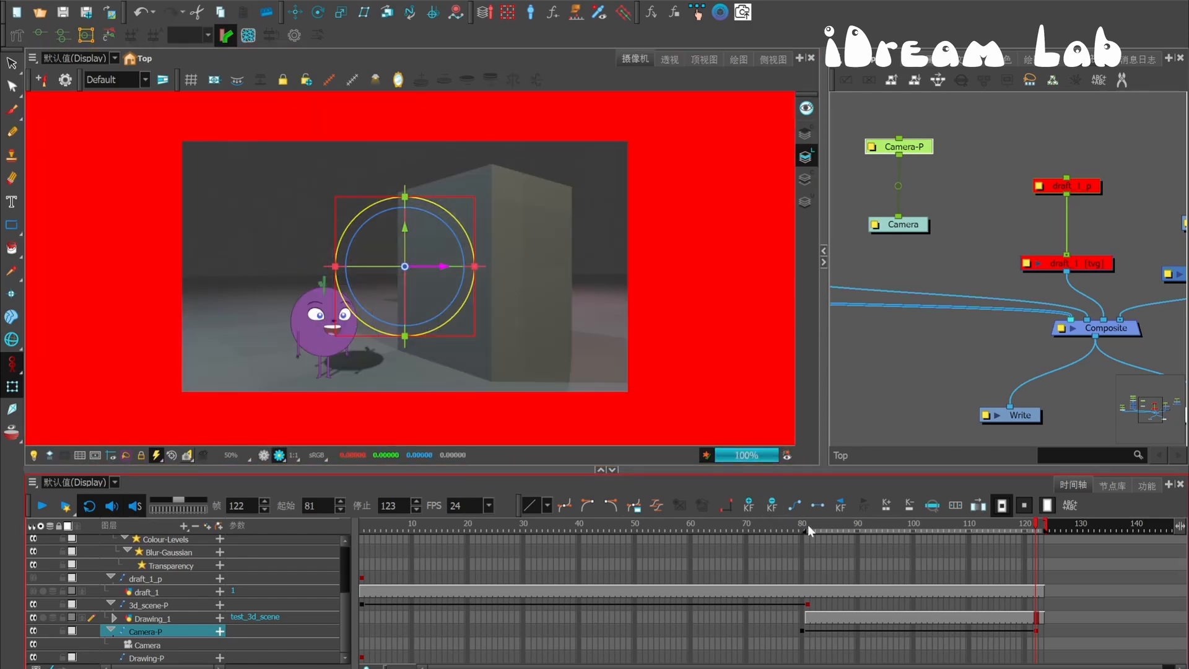
pyautogui.click(808, 525)
pyautogui.click(66, 507)
pyautogui.click(615, 329)
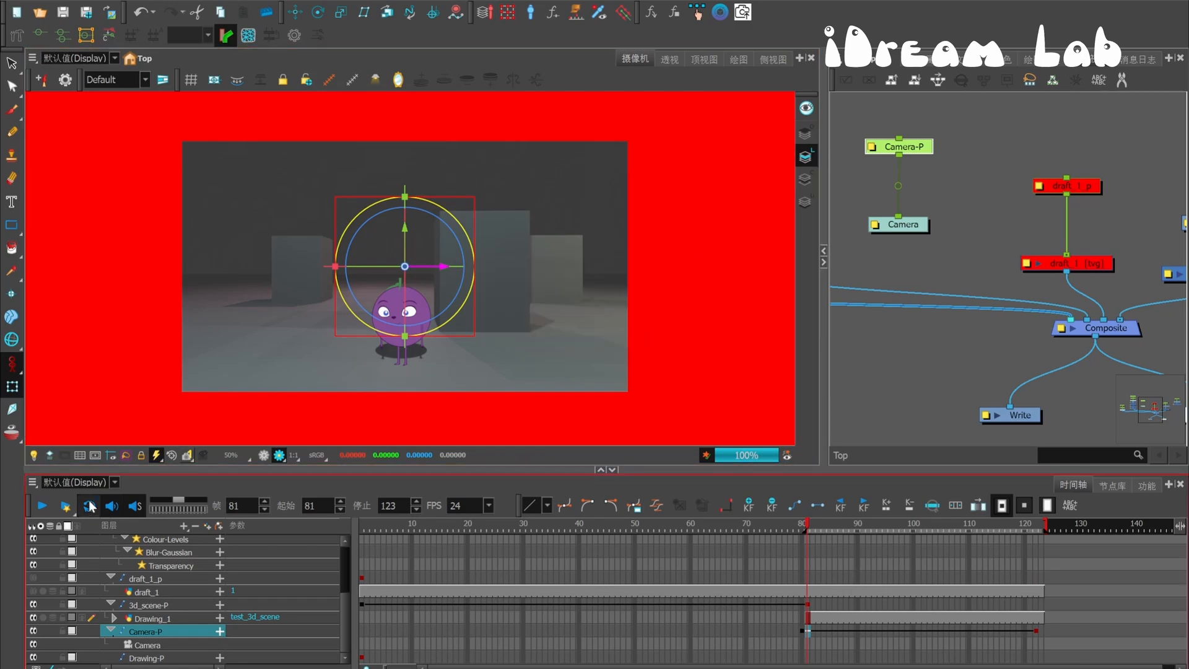
pyautogui.click(38, 508)
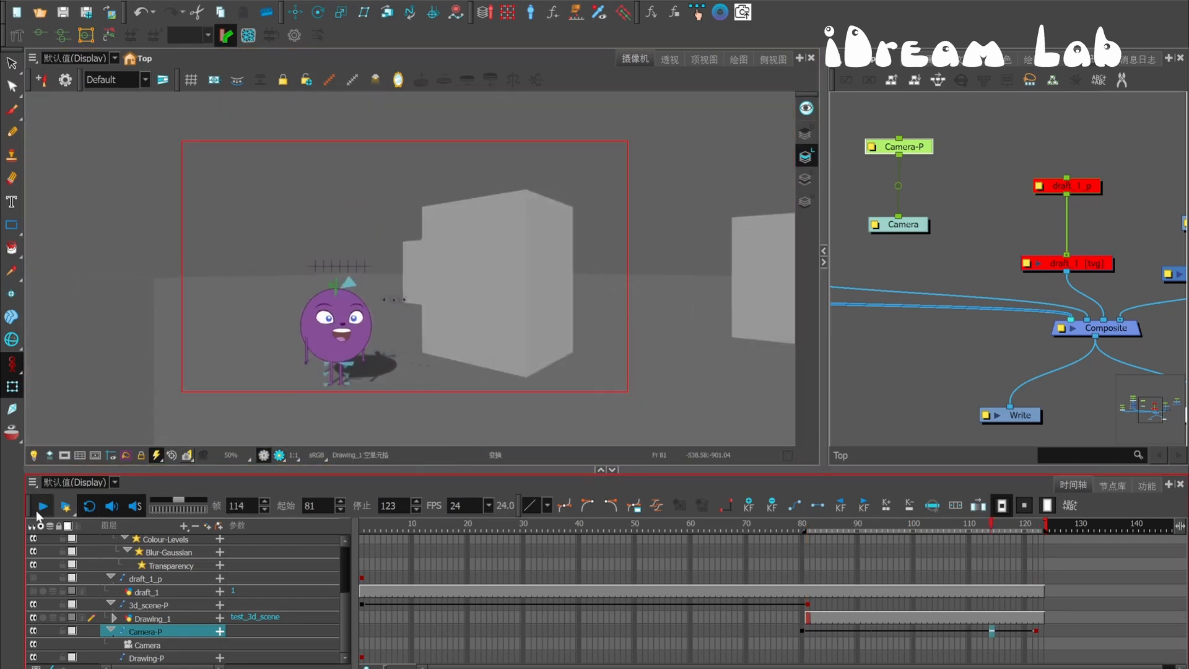
pyautogui.hotkey('shift', 'Return')
# Step: Turn on Animate mode and move Camera-P slightly down at frame 100 to set a keyframe
pyautogui.click(814, 525)
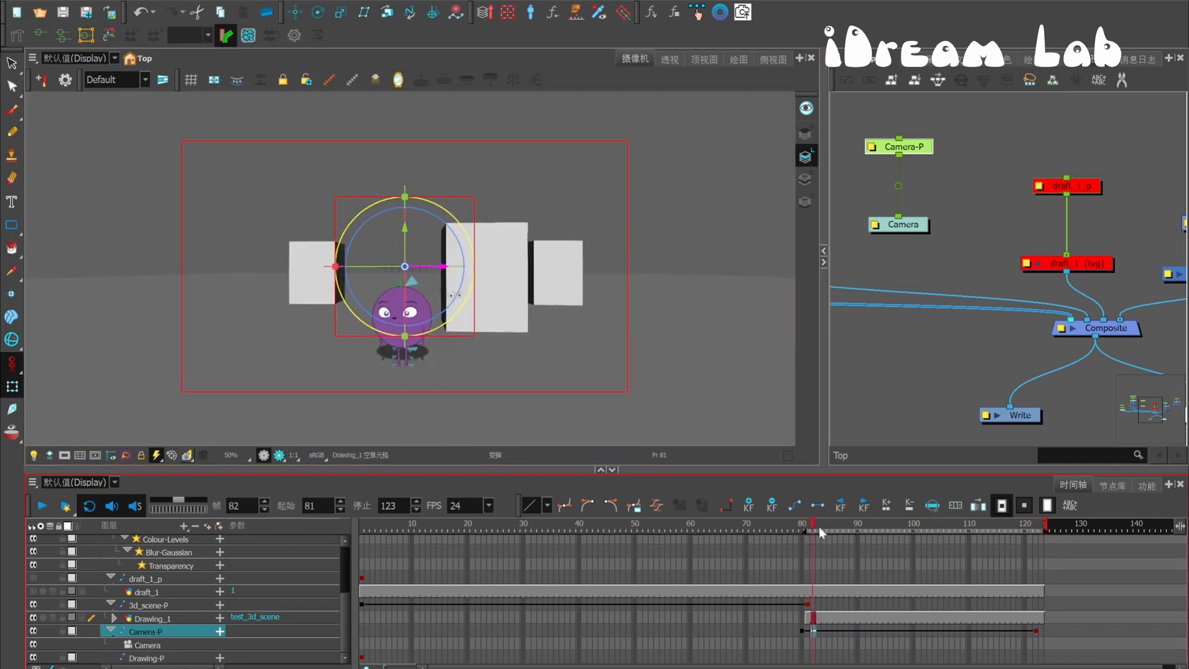
pyautogui.moveTo(819, 527); pyautogui.dragTo(914, 527)
pyautogui.click(12, 364)
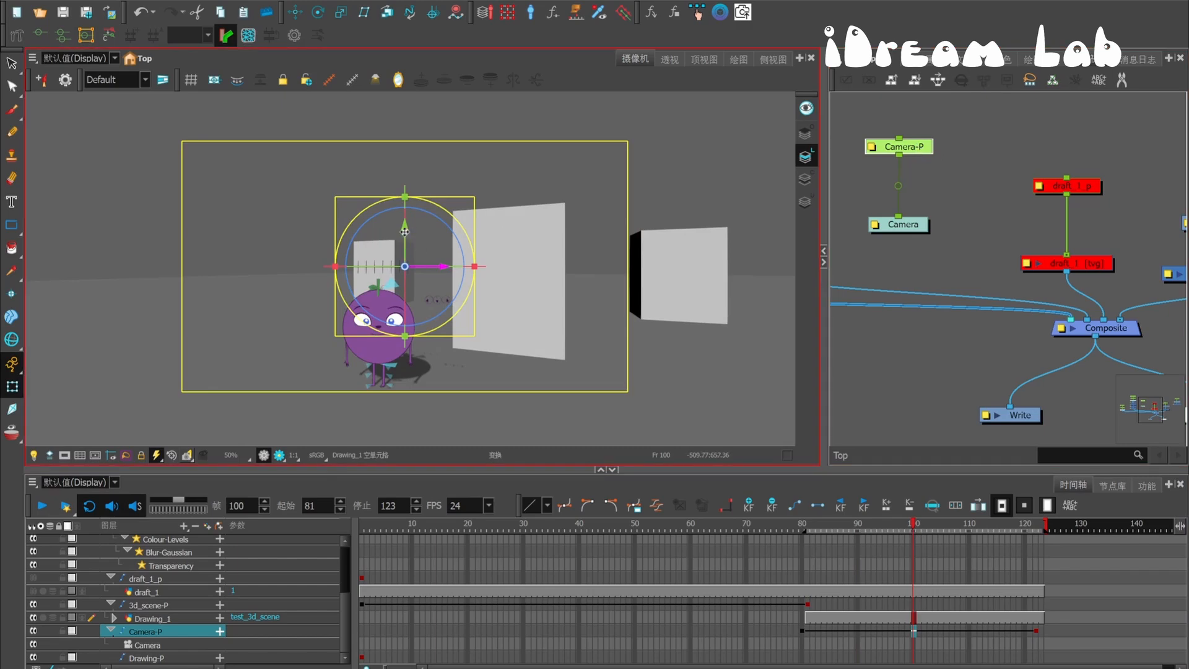
pyautogui.moveTo(404, 231); pyautogui.dragTo(404, 249)
# Step: Shift Camera-P's keyframe from frame 80 to frame 81, and rotate the camera view slightly clockwise there
pyautogui.click(807, 527)
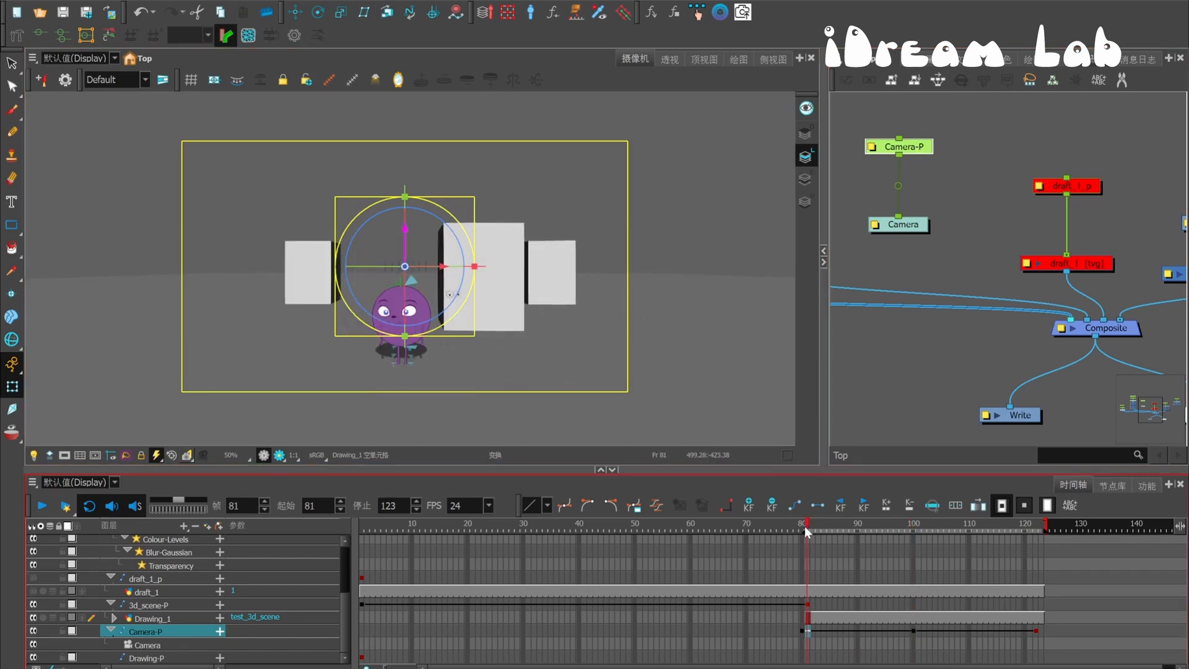
pyautogui.click(802, 630)
pyautogui.moveTo(802, 630); pyautogui.dragTo(808, 630)
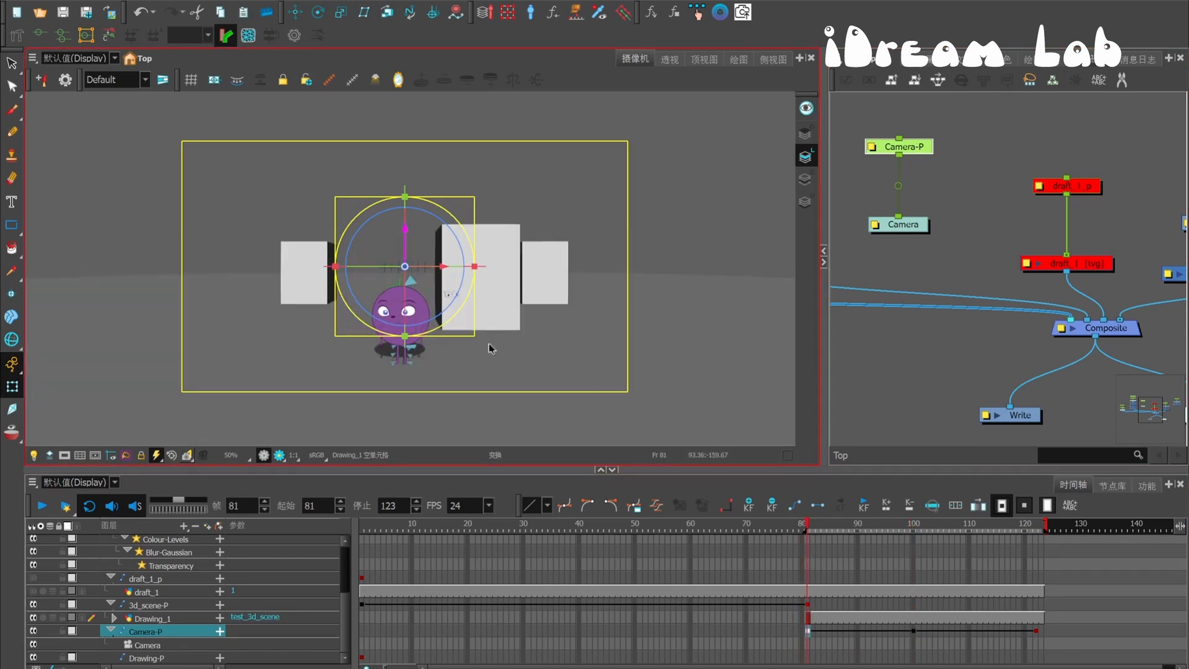
pyautogui.moveTo(489, 343); pyautogui.dragTo(546, 328)
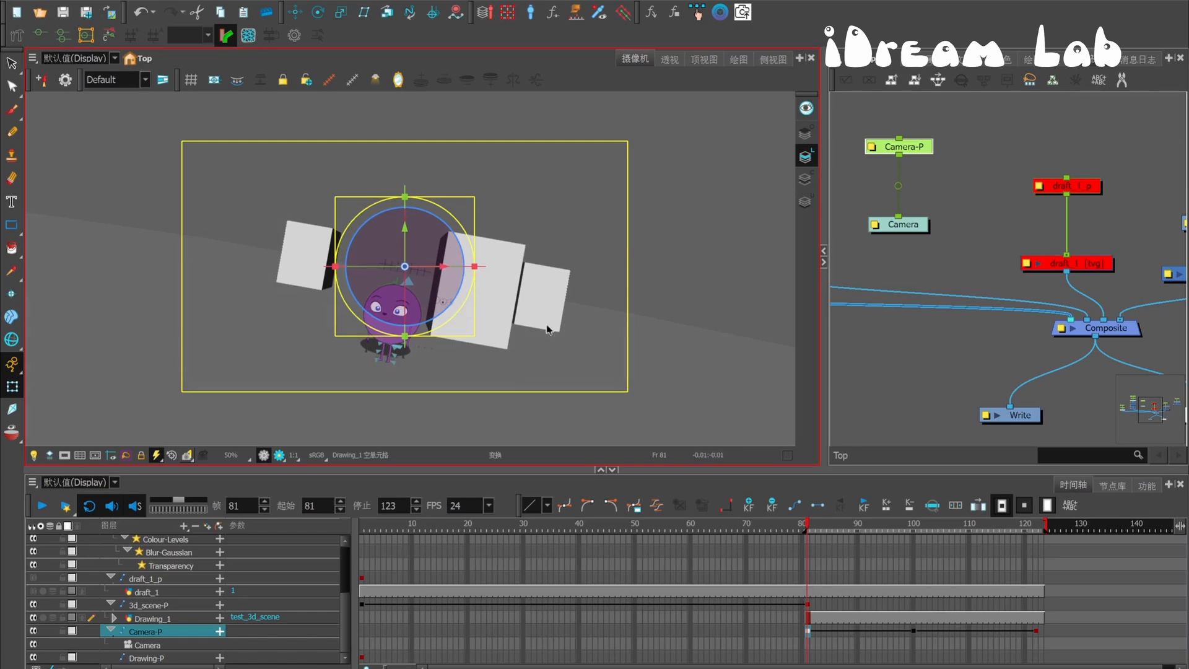
pyautogui.press('Return')
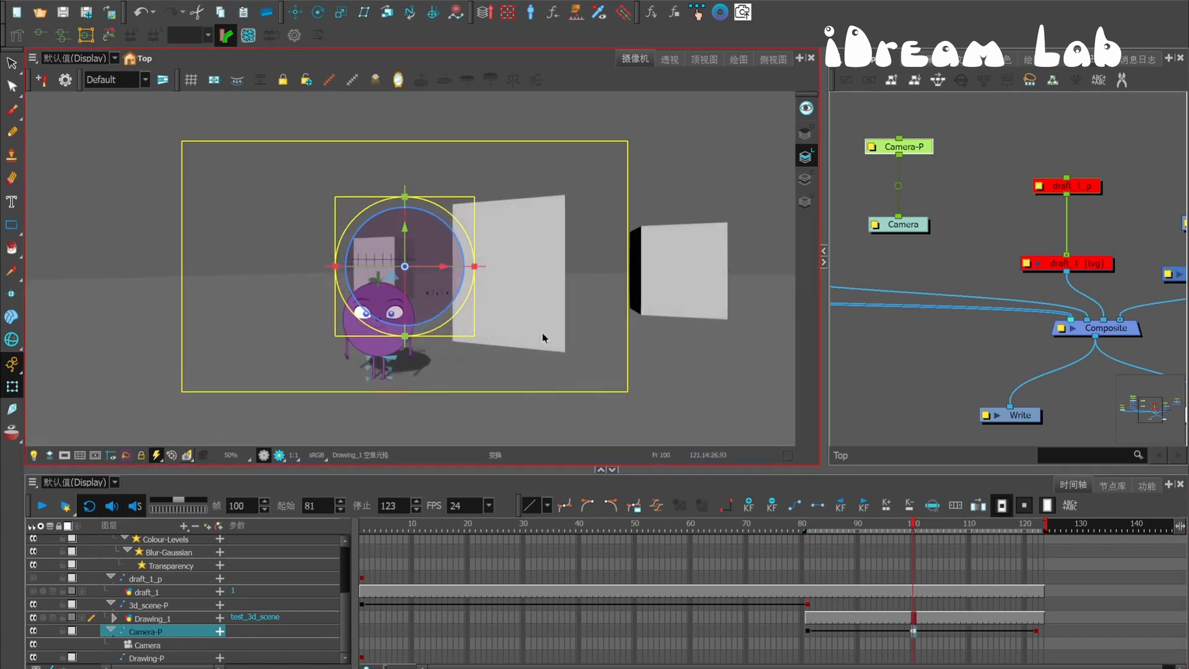
# Step: Rotate Camera-P slightly at its frame 100 keyframe, and tilt and shift the camera view at the frame 122 keyframe
pyautogui.moveTo(435, 311); pyautogui.dragTo(436, 315)
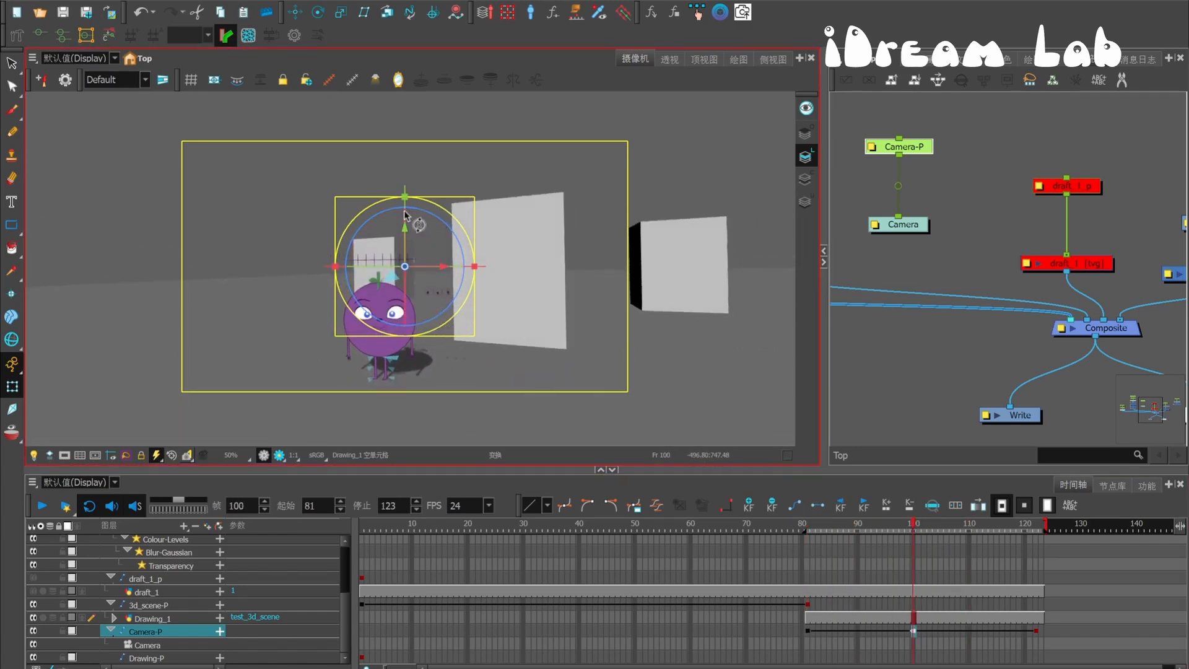
pyautogui.press('Return')
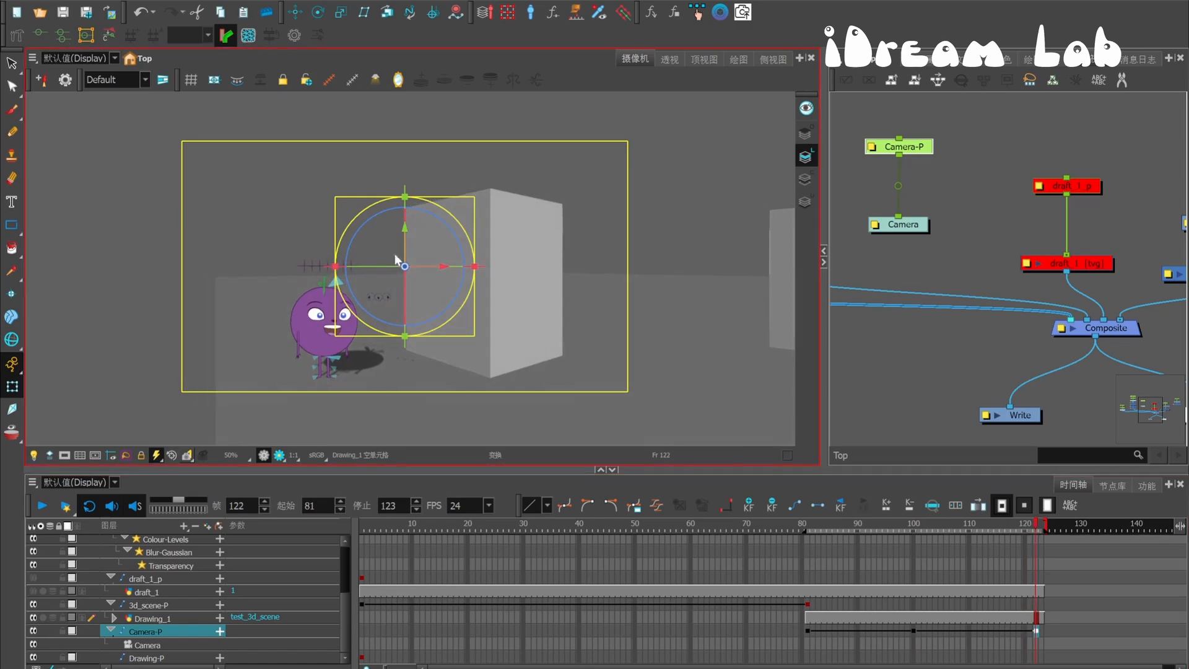
pyautogui.moveTo(359, 225); pyautogui.dragTo(369, 223)
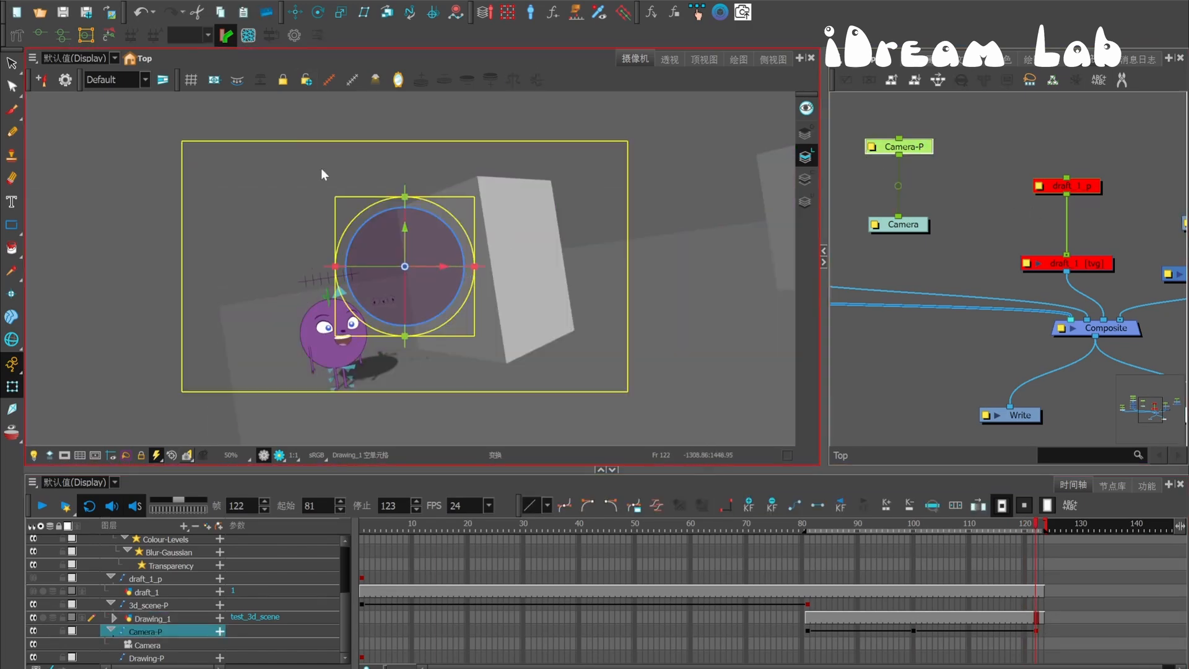
pyautogui.moveTo(354, 267); pyautogui.dragTo(357, 267)
pyautogui.moveTo(406, 299); pyautogui.dragTo(405, 295)
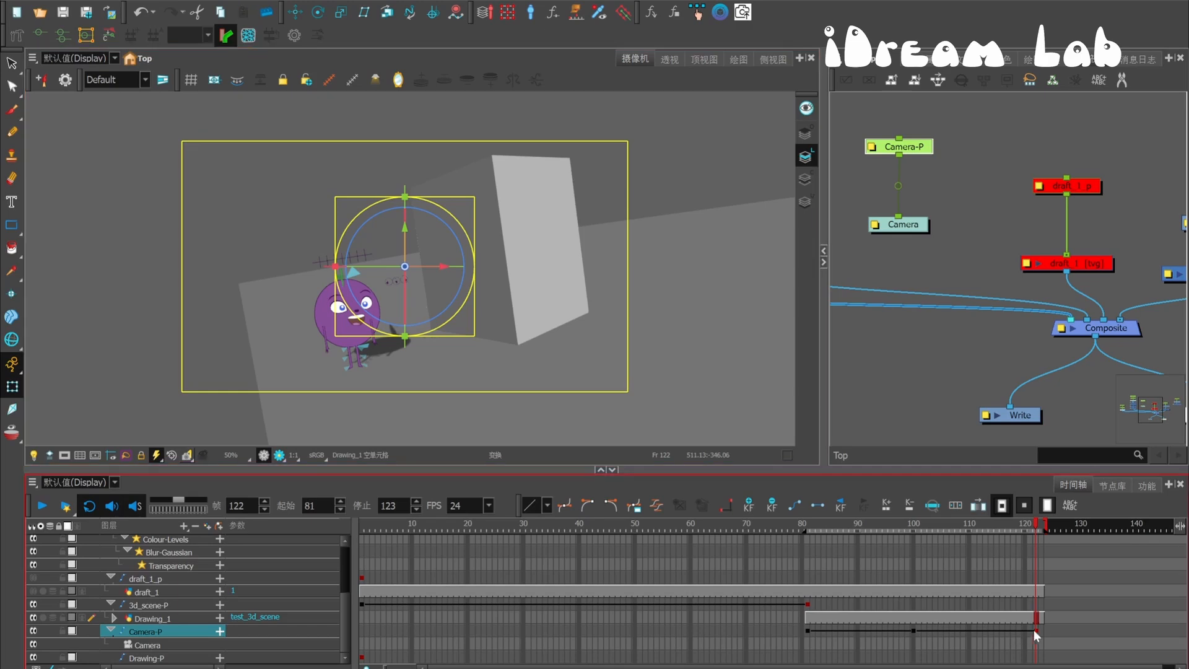
# Step: Ease Camera-P's movement into the frame 122 keyframe with an incoming time ratio of 48.22 and value ratio of 2.34
pyautogui.click(1036, 632)
pyautogui.click(658, 506)
pyautogui.moveTo(531, 274); pyautogui.dragTo(522, 275)
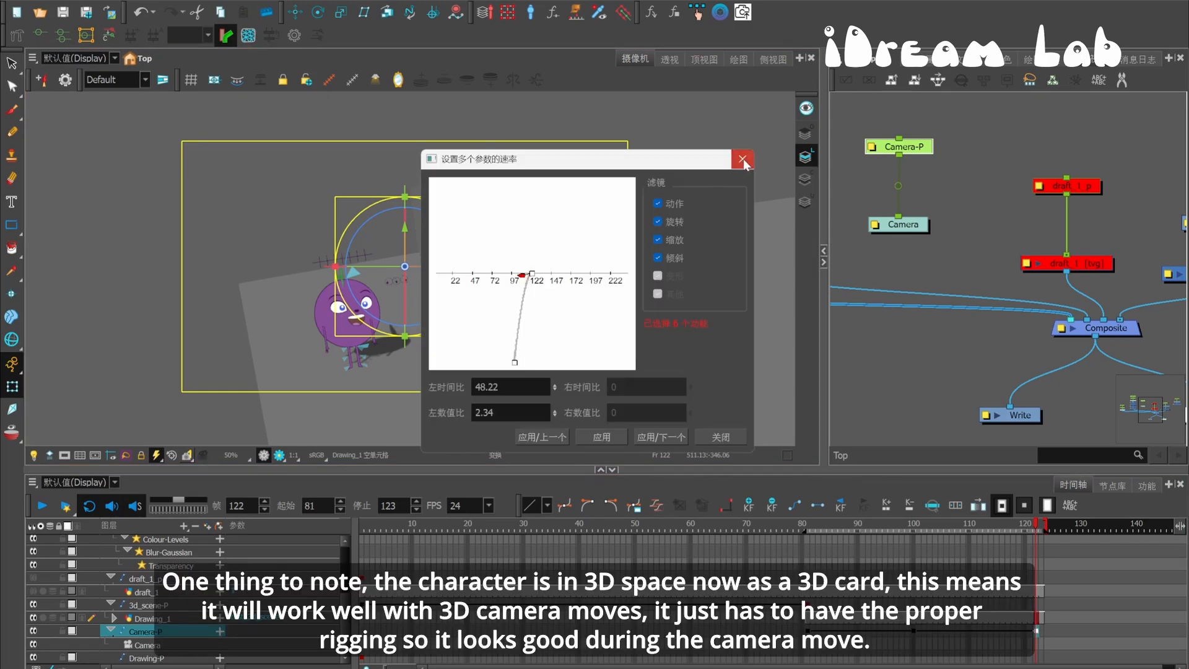
pyautogui.click(743, 160)
# Step: Rotate Camera-P at frame 100 to level the horizon, and scrub the timeline to check the move
pyautogui.moveTo(861, 528); pyautogui.dragTo(914, 542)
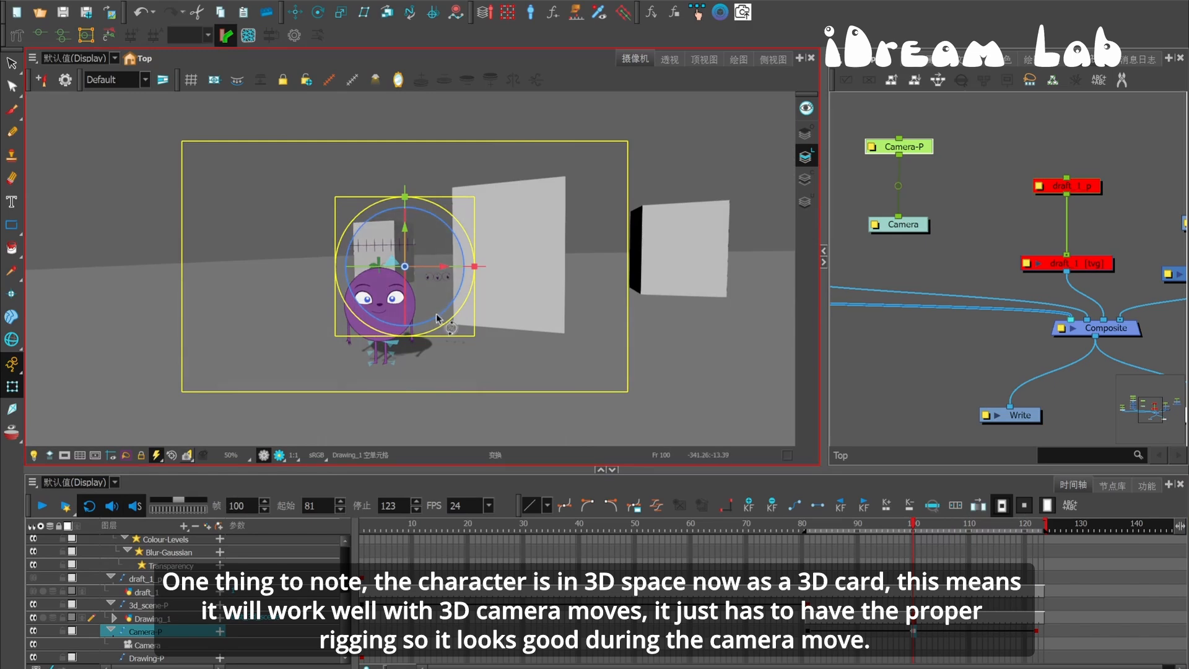
pyautogui.moveTo(436, 319); pyautogui.dragTo(442, 316)
pyautogui.moveTo(898, 529); pyautogui.dragTo(958, 533)
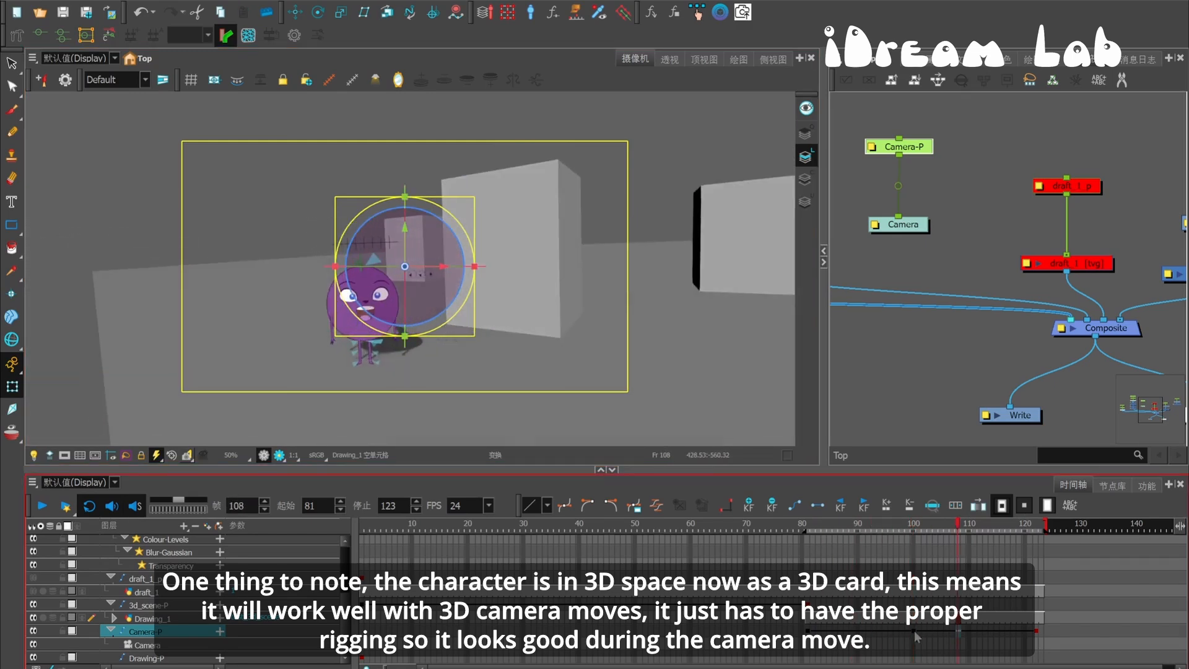
# Step: Ease Camera-P's frame 100 keyframe with time ratios 10.07 in and 7.25 out, and value ratios -1.56 in and 1.56 out
pyautogui.click(915, 631)
pyautogui.click(634, 506)
pyautogui.moveTo(528, 272); pyautogui.dragTo(523, 273)
pyautogui.moveTo(535, 273); pyautogui.dragTo(539, 274)
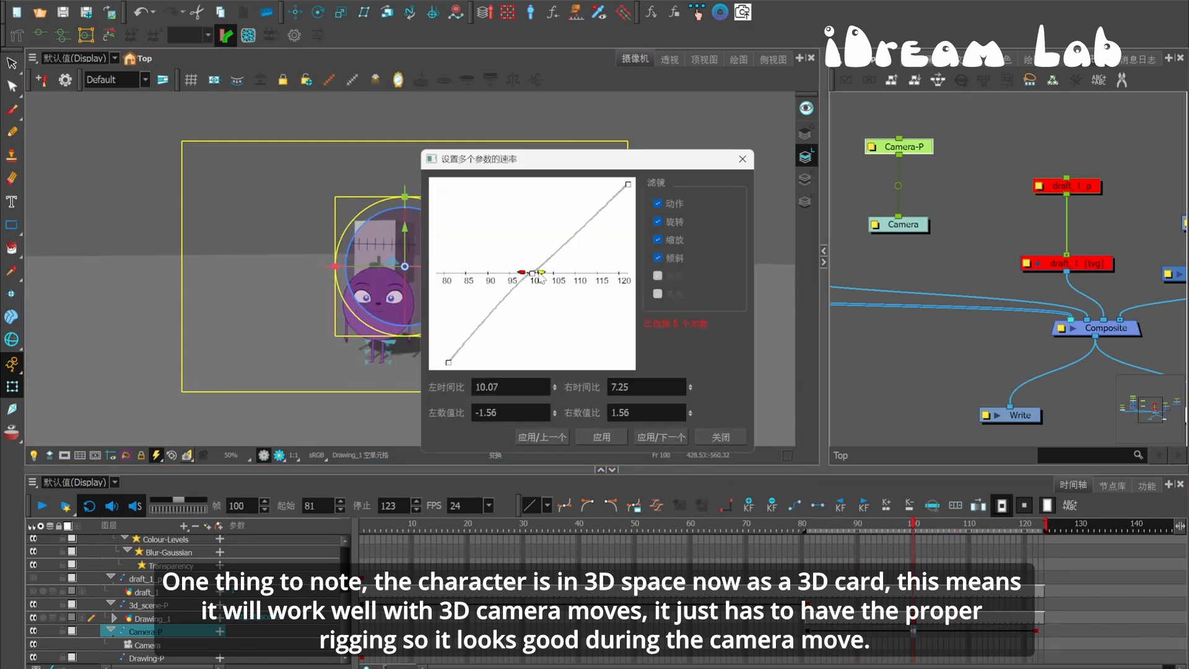
pyautogui.click(542, 437)
pyautogui.click(742, 159)
# Step: Play back the camera move from frame 81, re-render the existing frames, and play the rendered preview
pyautogui.click(40, 507)
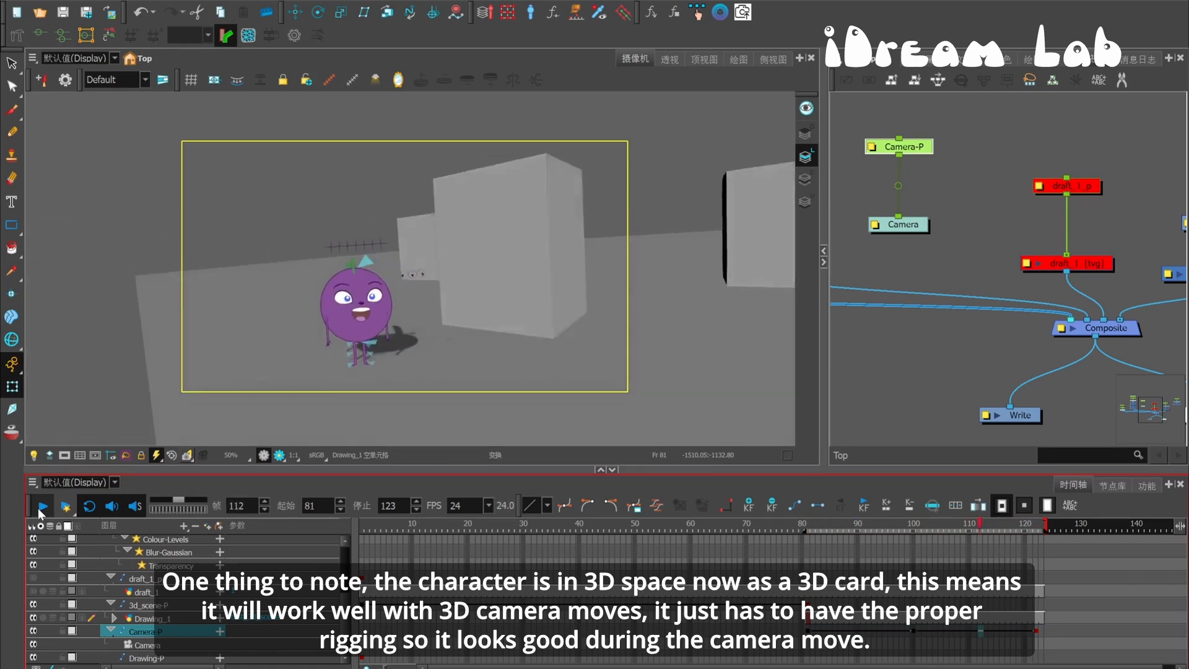
pyautogui.click(41, 507)
pyautogui.click(66, 507)
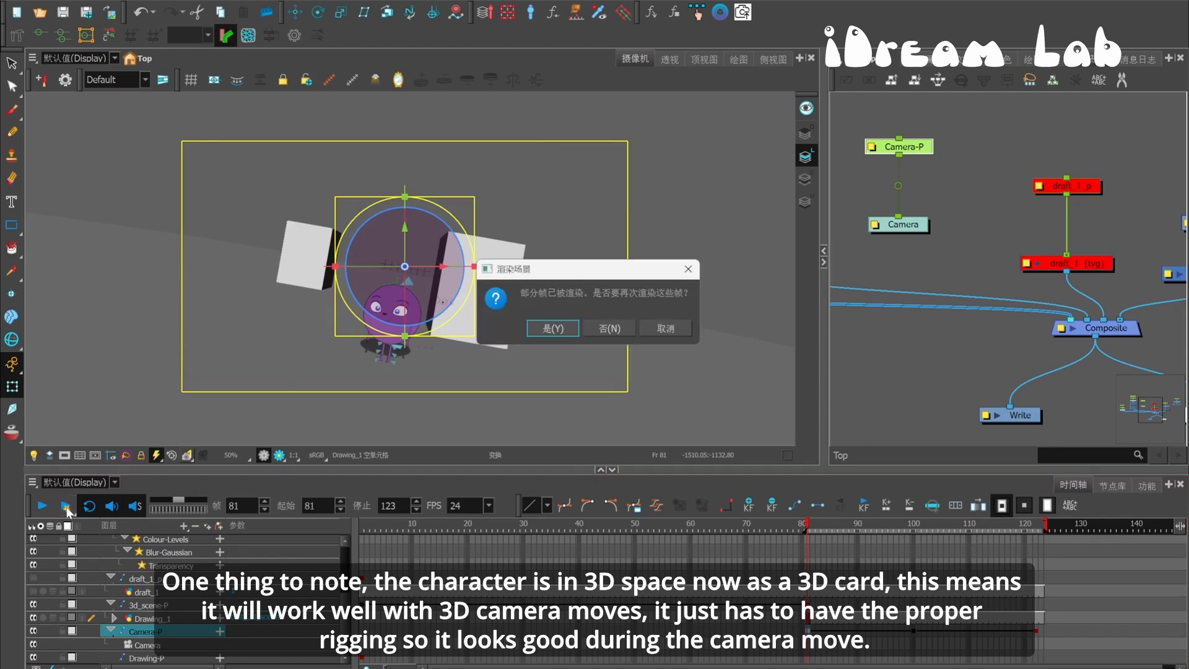
pyautogui.click(549, 328)
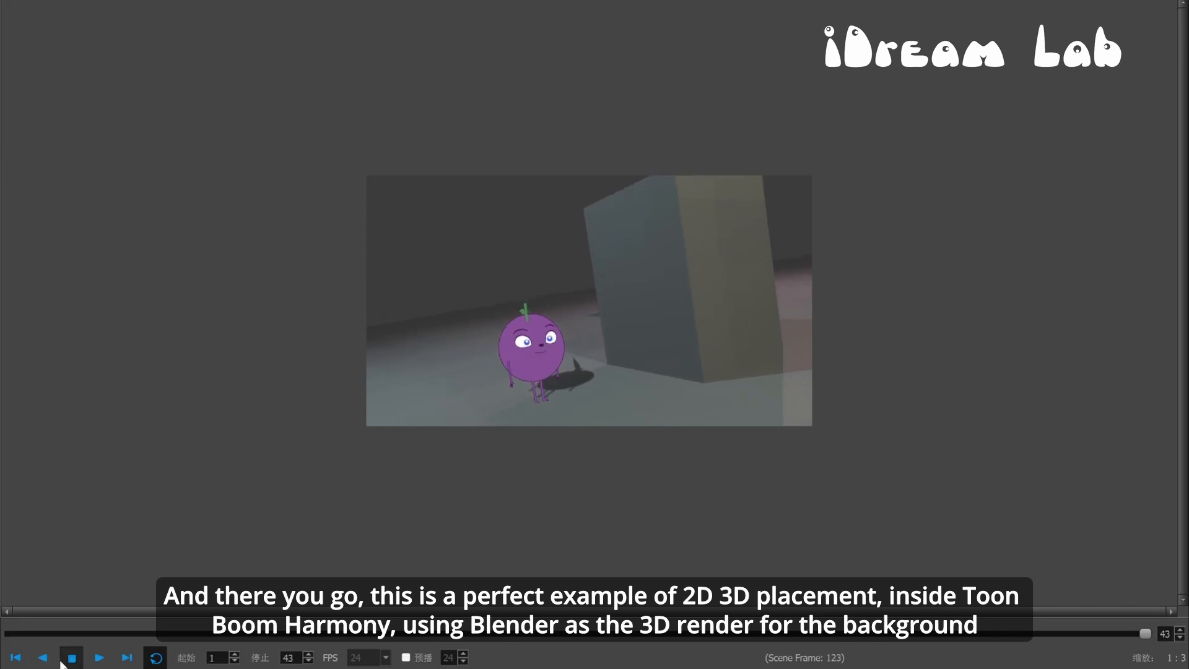
pyautogui.click(99, 657)
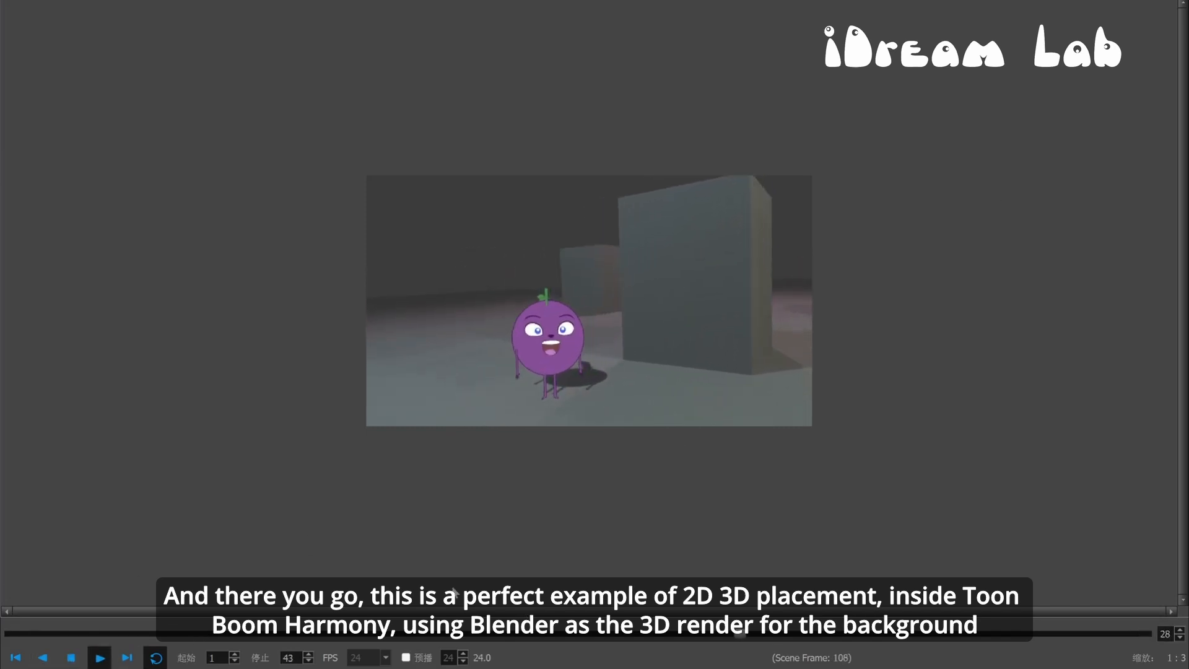